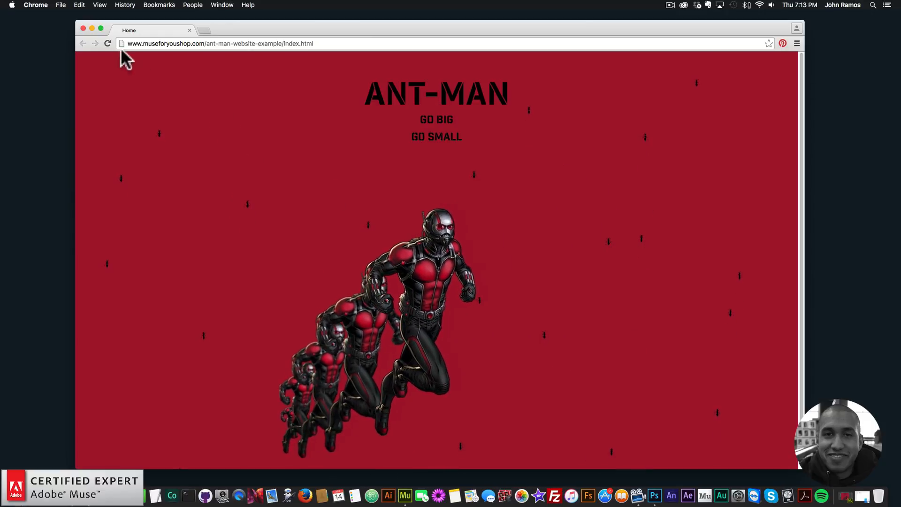
Reload the Ant-Man example page and try its GO SMALL and GO BIG links to preview the effect
click(108, 43)
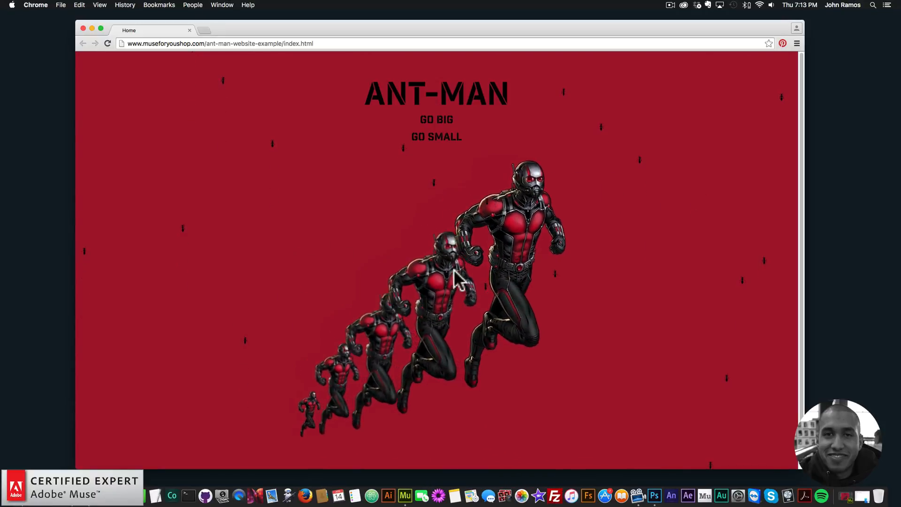
click(106, 43)
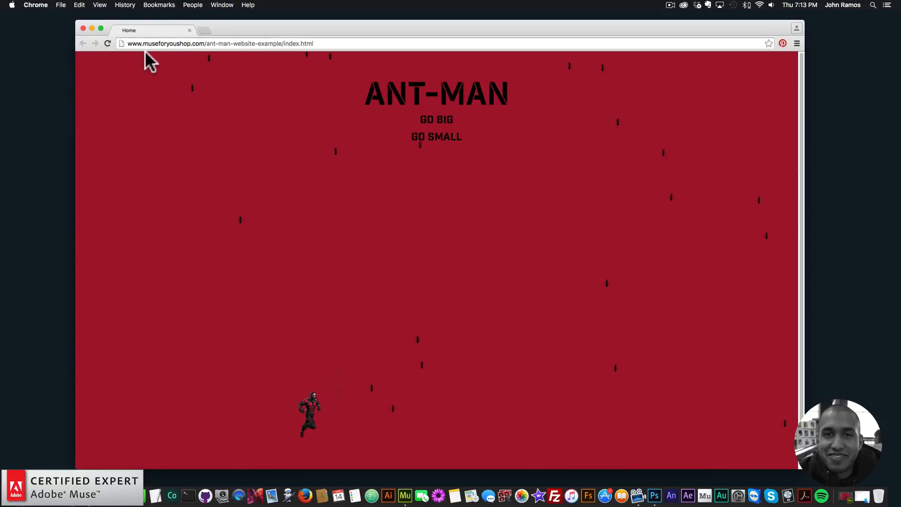
click(447, 140)
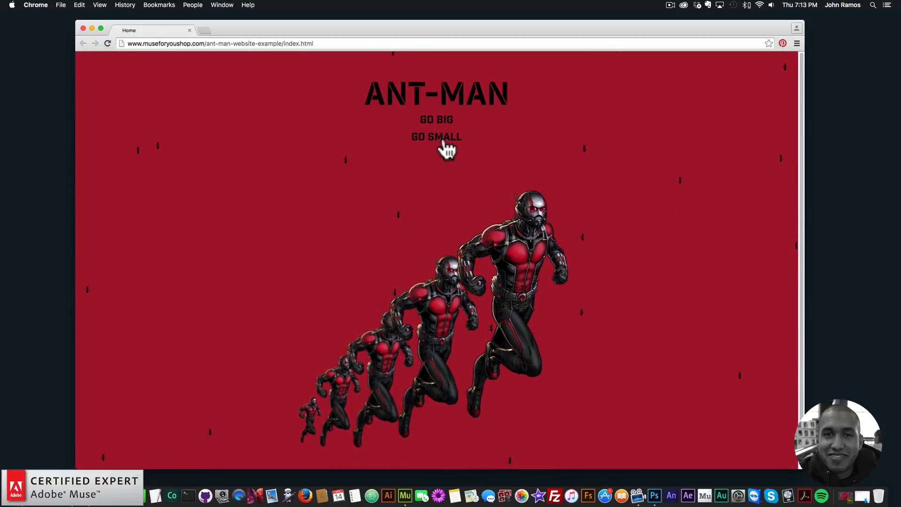
click(464, 143)
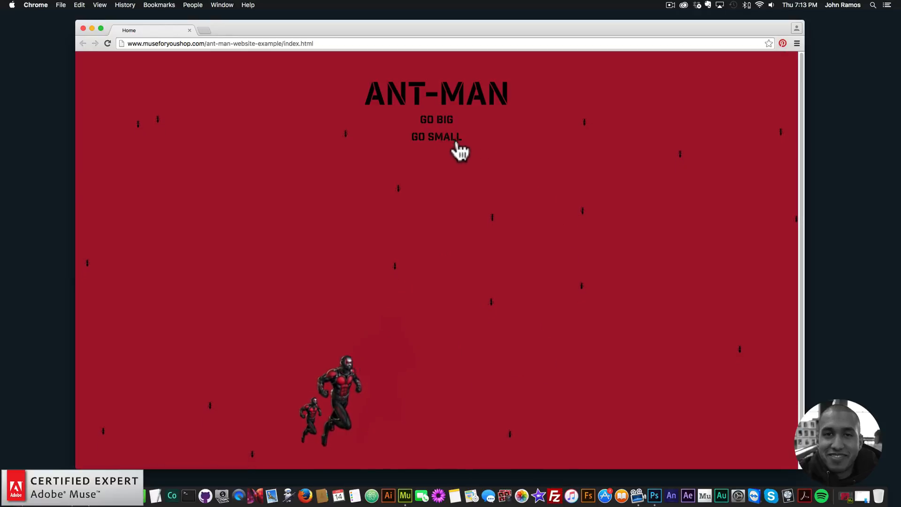
click(442, 120)
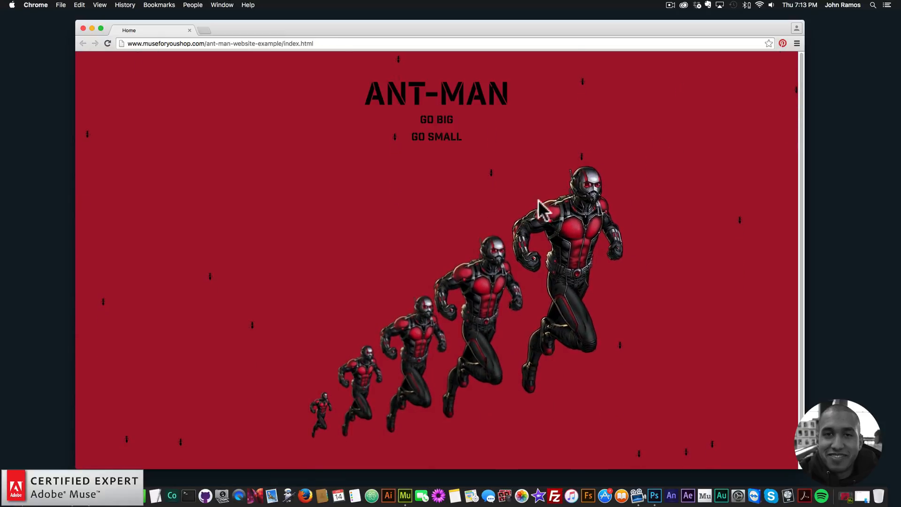
Open a new browser tab and go to museforyoushop.com
click(204, 30)
text(m)
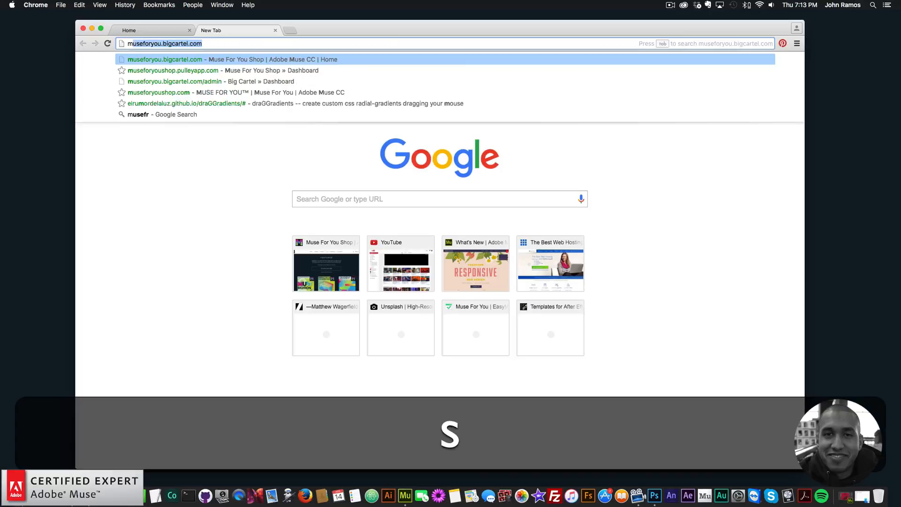
text(useforyoushop)
key(Return)
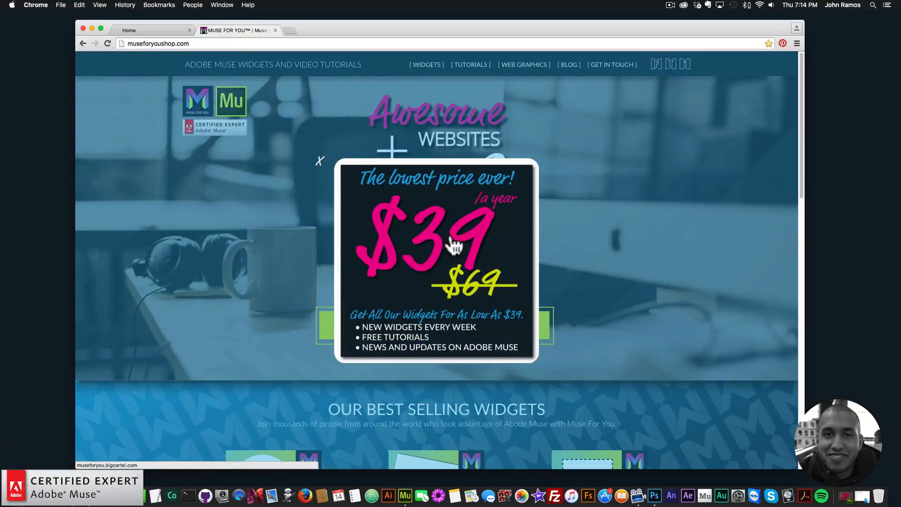
click(433, 249)
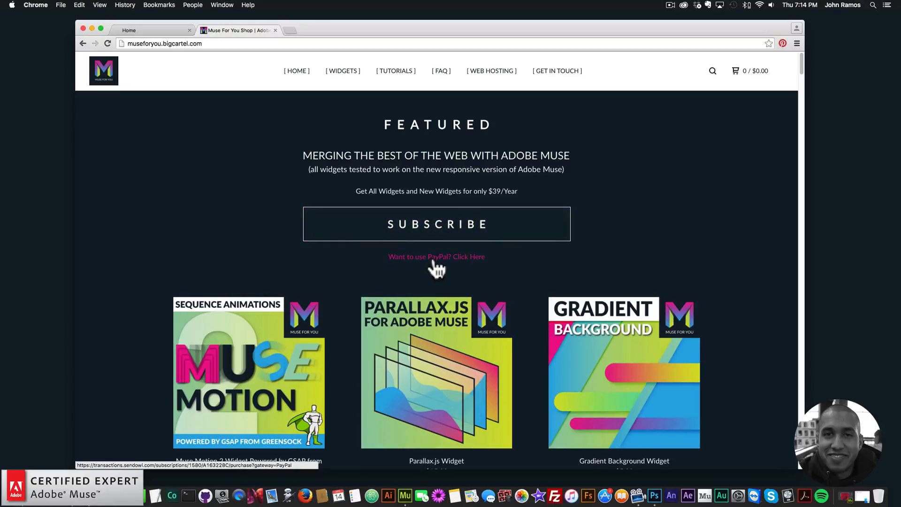
Browse the shop's widget products, including the Parallax.js Widget page, then return to the top of the products list
scroll(341, 255, down, 3)
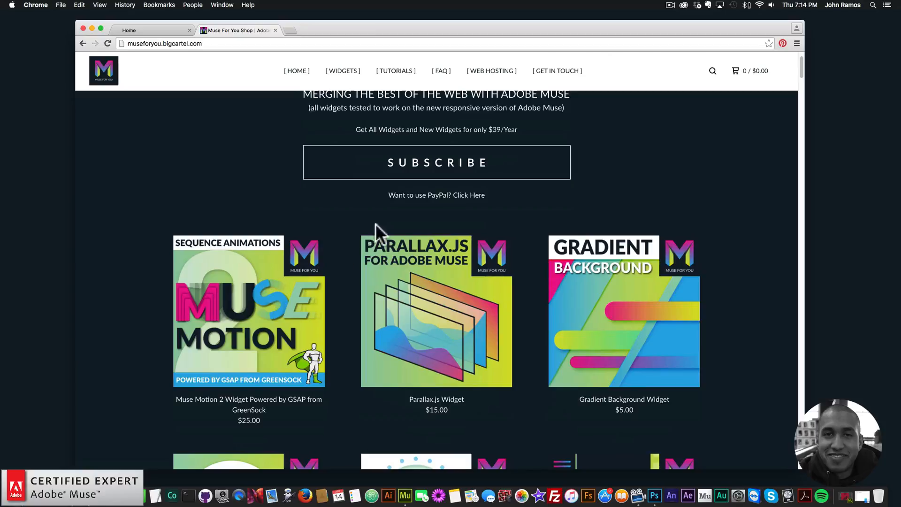
click(428, 305)
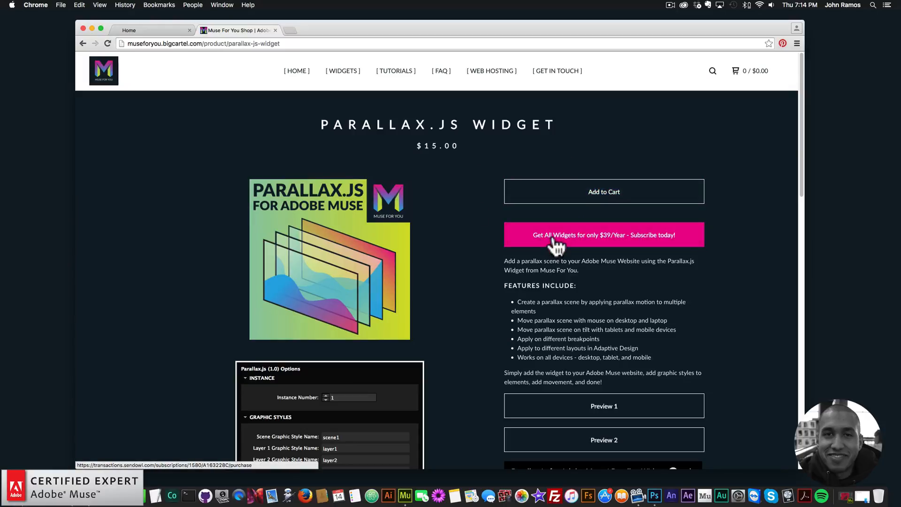
click(342, 71)
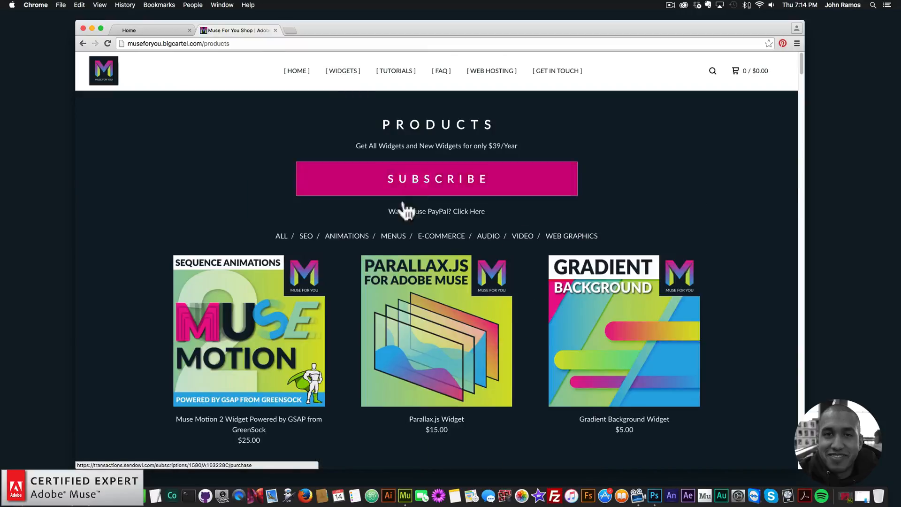
scroll(432, 308, down, 5)
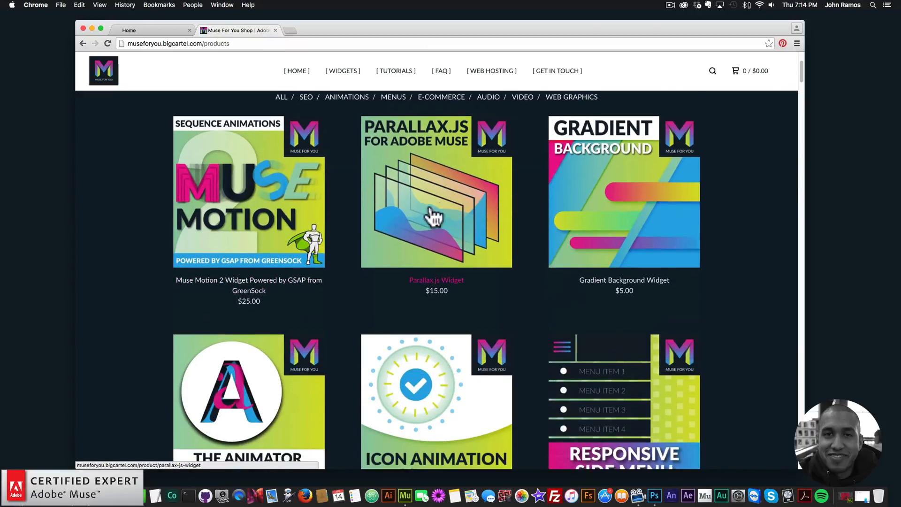
scroll(434, 217, down, 10)
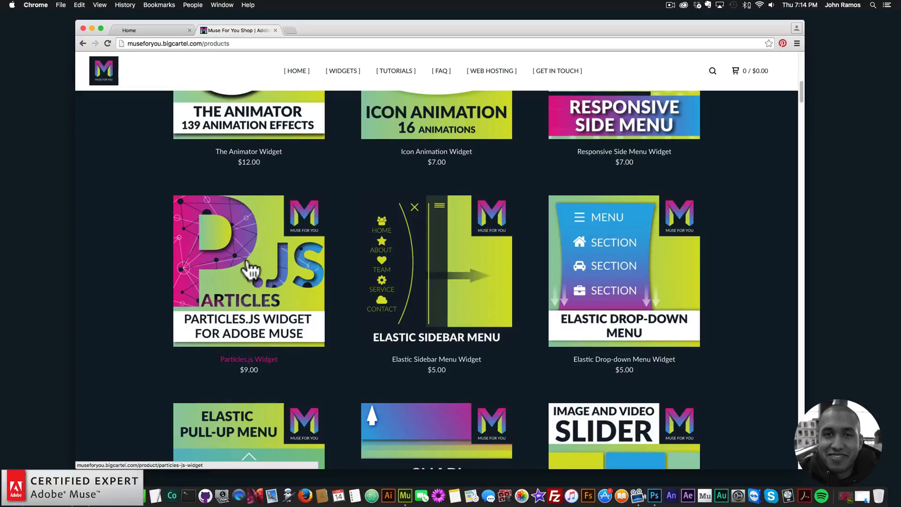
scroll(251, 270, down, 20)
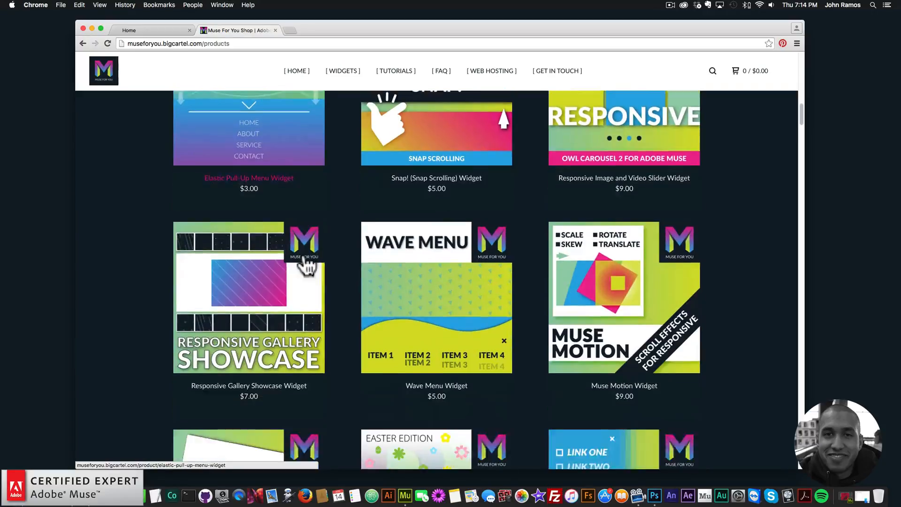
scroll(307, 266, down, 20)
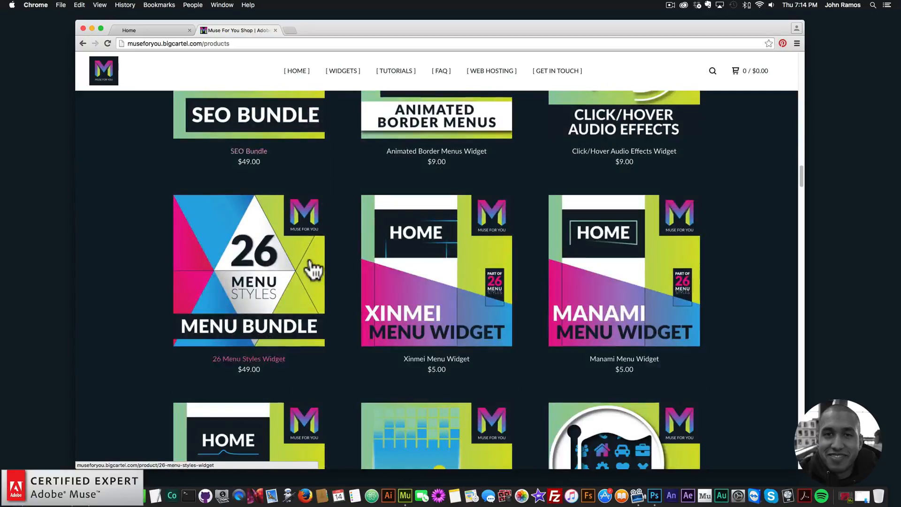
scroll(314, 271, down, 20)
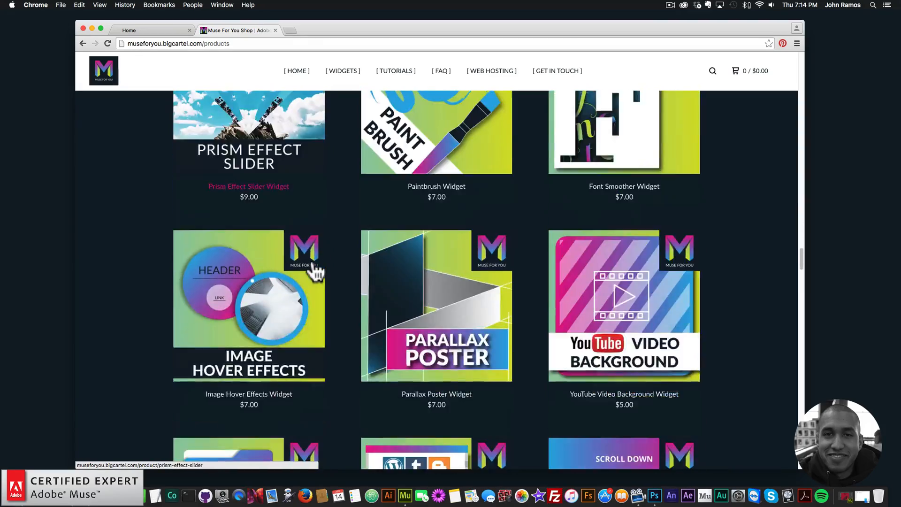
scroll(315, 271, up, 5)
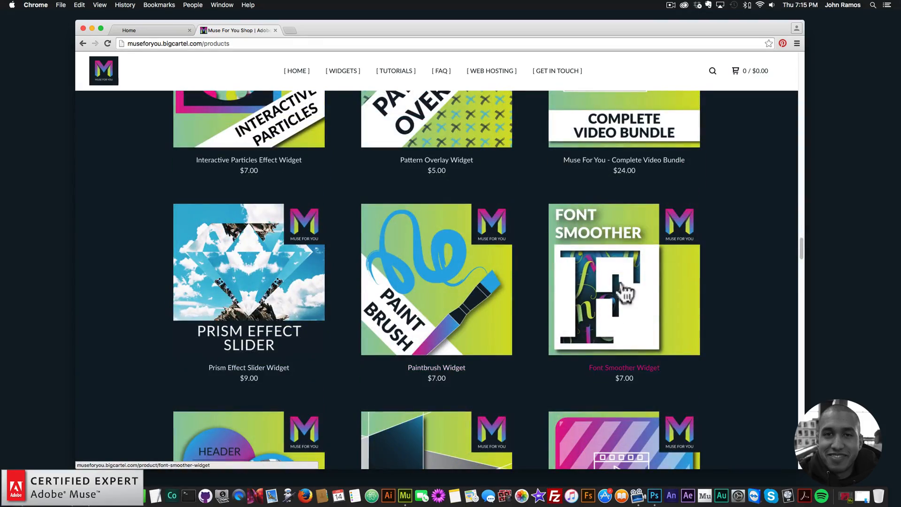
drag(801, 248, 796, 42)
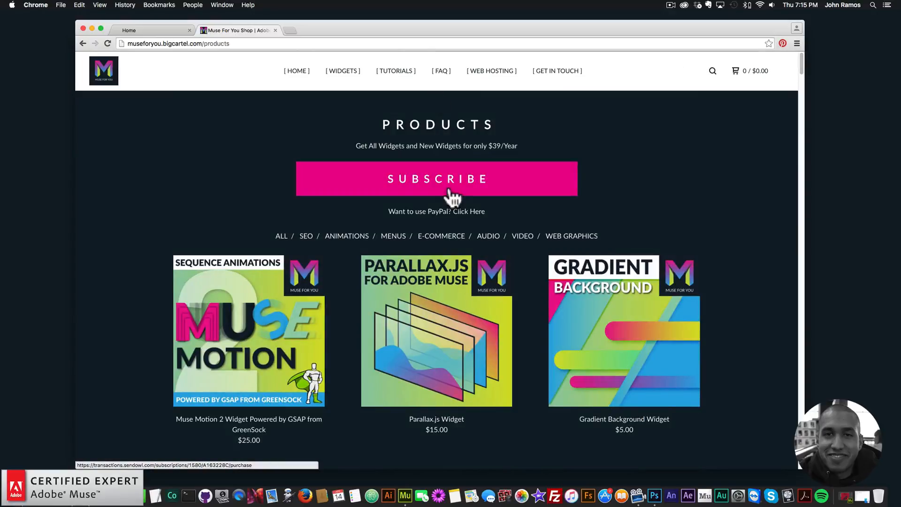
Open muse-for-you-image-5-antman.png from the images folder in Preview to examine it, then close it
click(154, 29)
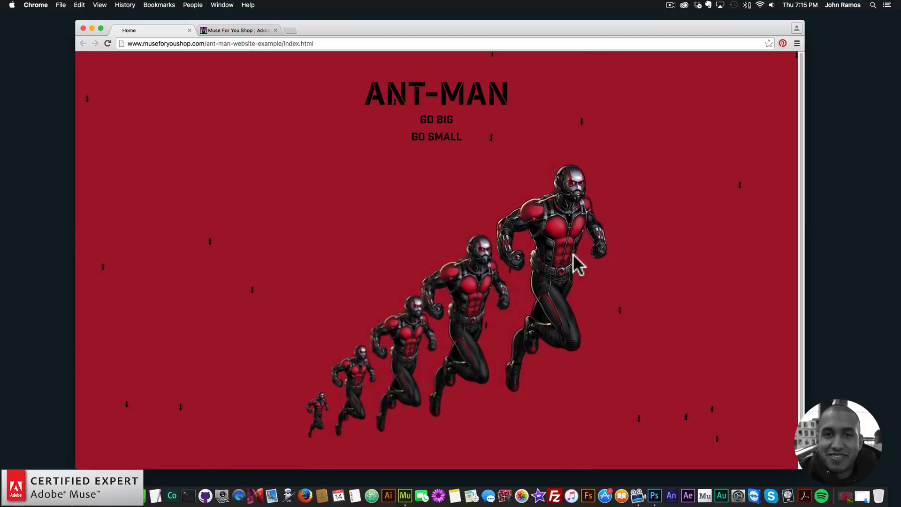
click(19, 495)
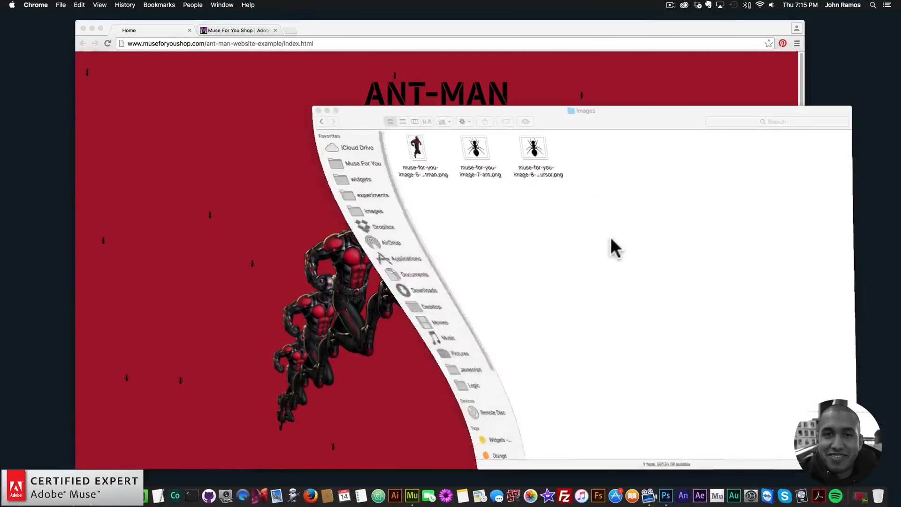
click(413, 148)
double_click(413, 148)
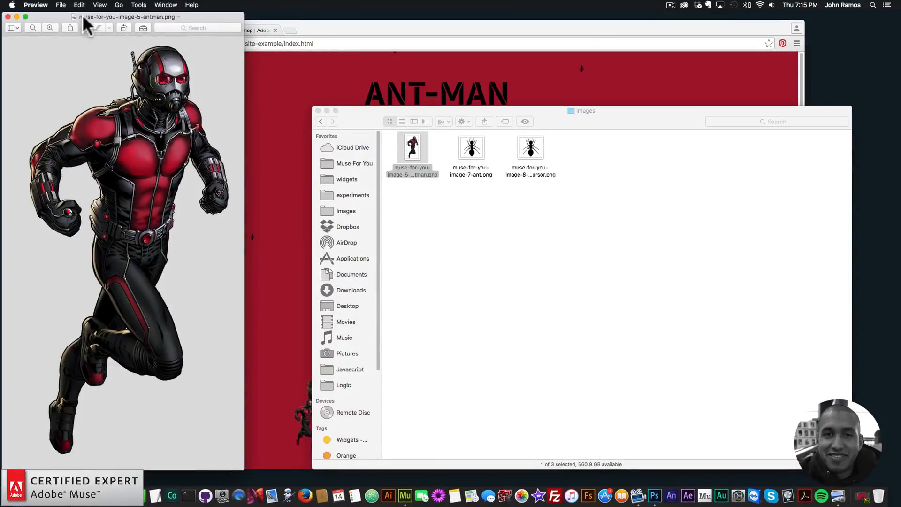
drag(82, 14, 159, 19)
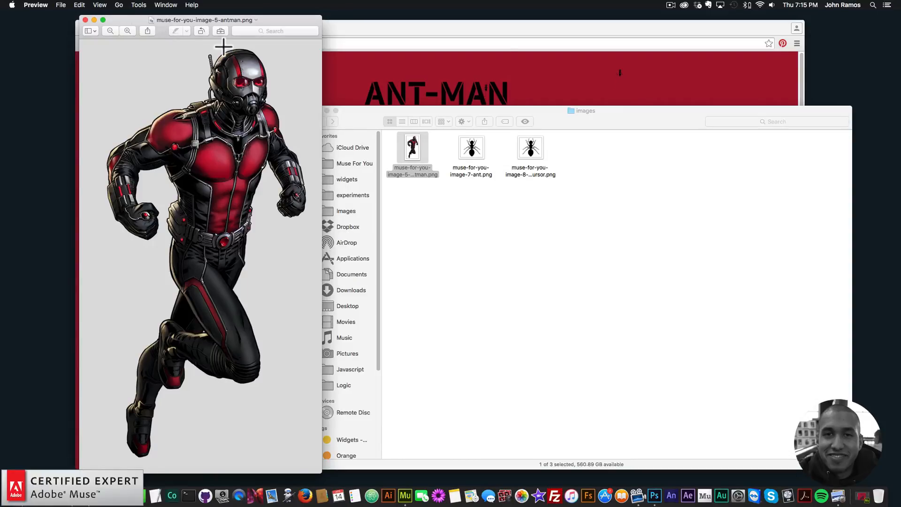
drag(202, 16, 272, 18)
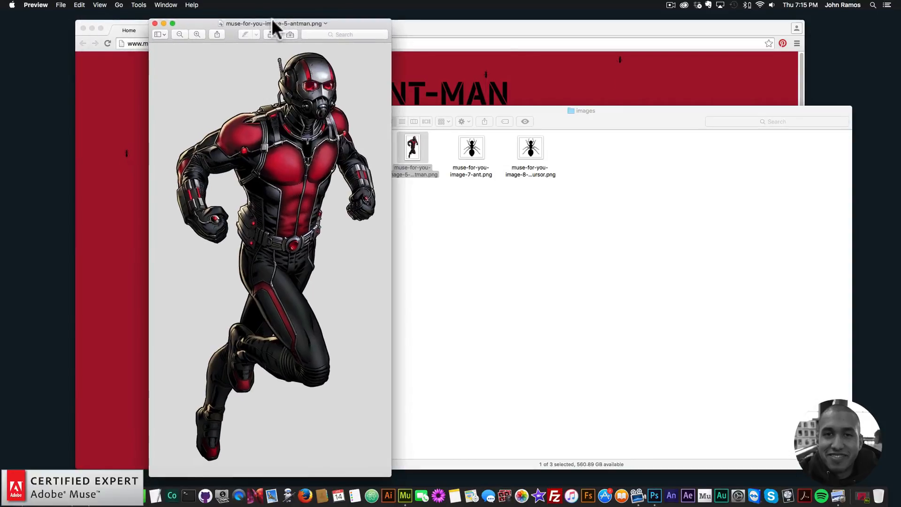
click(155, 23)
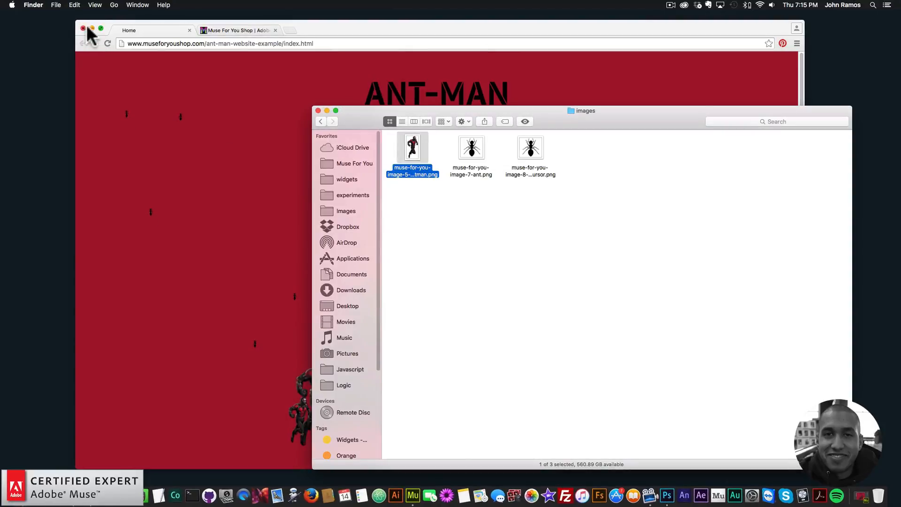
Open muse-for-you-image-5-antman.png in Adobe Photoshop CC 2015
click(86, 26)
click(547, 205)
drag(627, 119, 625, 104)
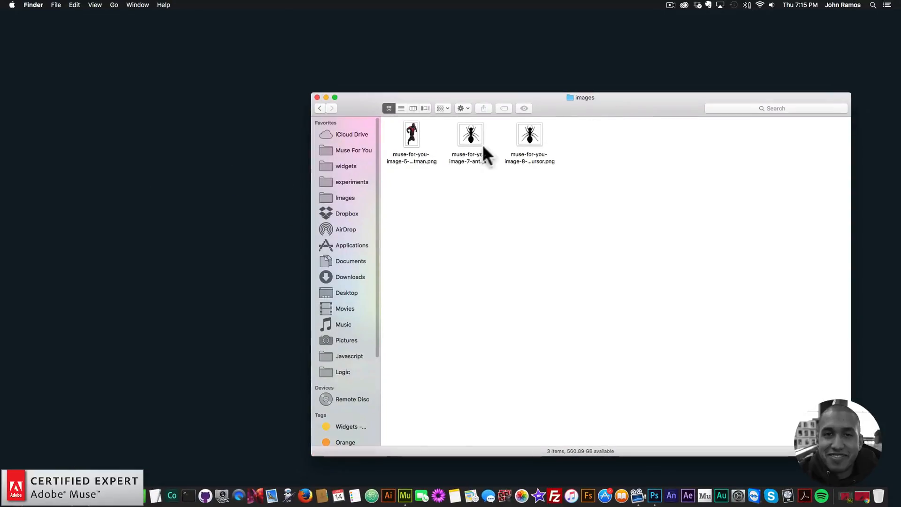
click(408, 132)
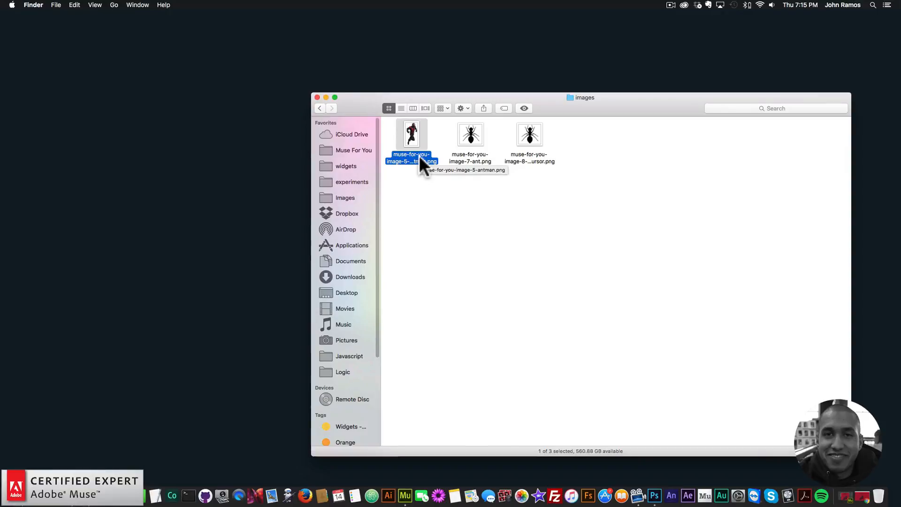
right_click(408, 134)
mouse_move(418, 146)
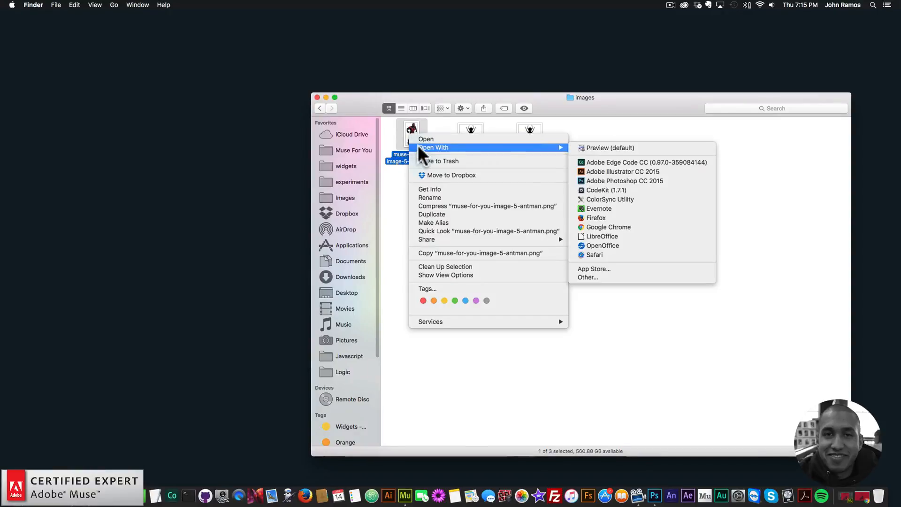
click(617, 180)
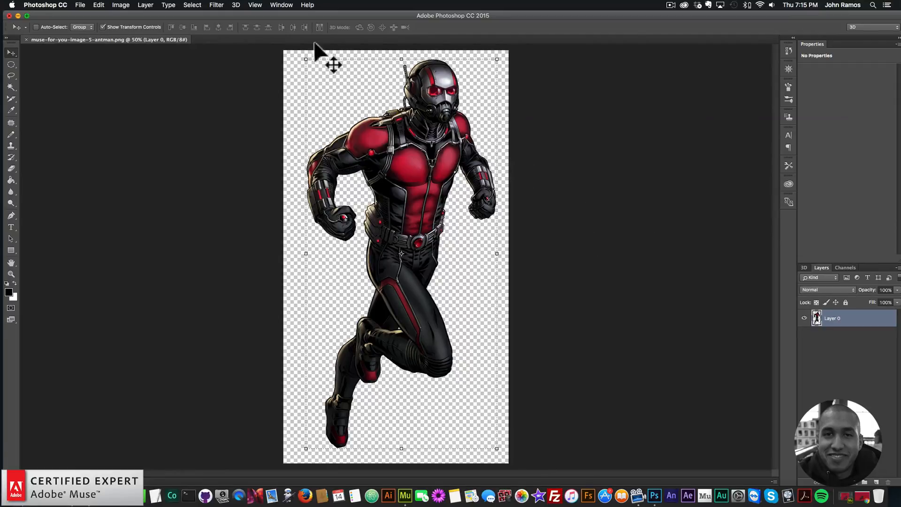
Apply a Gaussian Blur with a 10-pixel radius to the Ant-Man layer
click(218, 5)
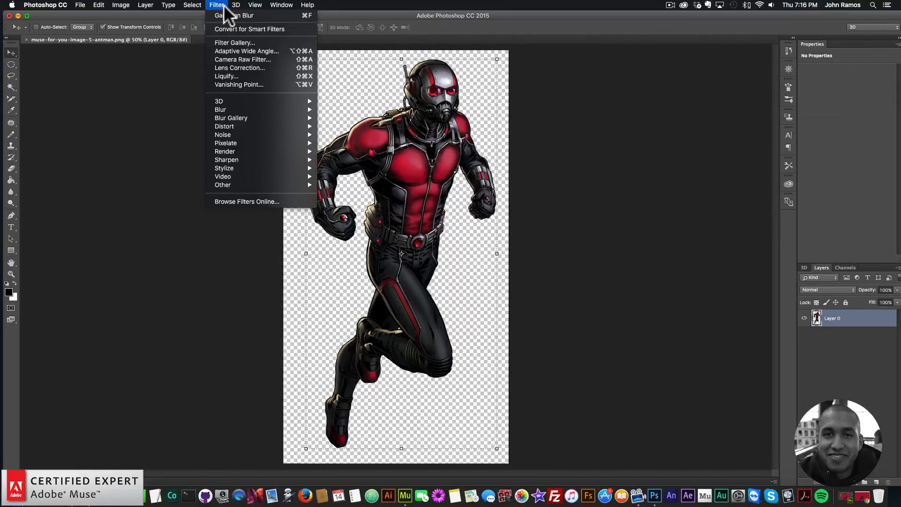
mouse_move(250, 109)
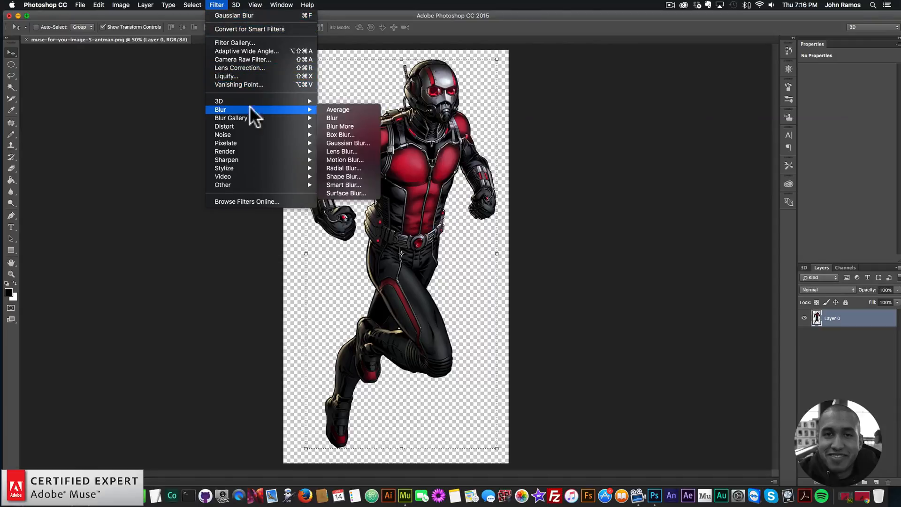
click(340, 142)
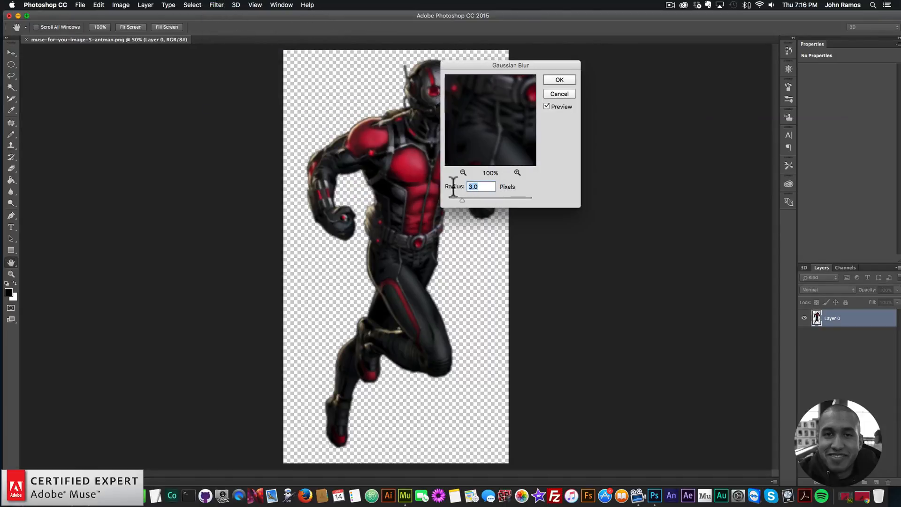
click(462, 172)
click(463, 172)
click(463, 173)
click(462, 173)
click(463, 173)
click(463, 172)
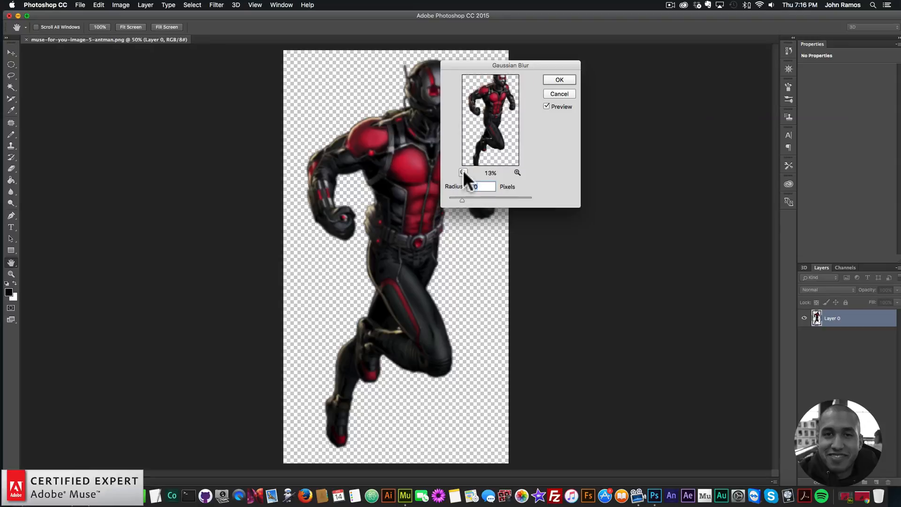
click(463, 173)
text(10)
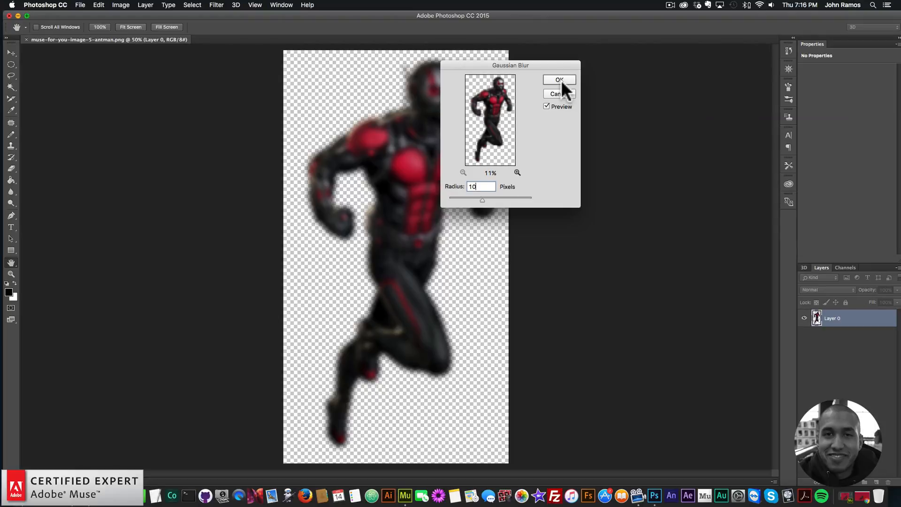
click(560, 80)
Save the blurred image for web as PNG-24, named muse-for-you-image-1-antman.png, in the video-website images folder
key(v)
click(79, 5)
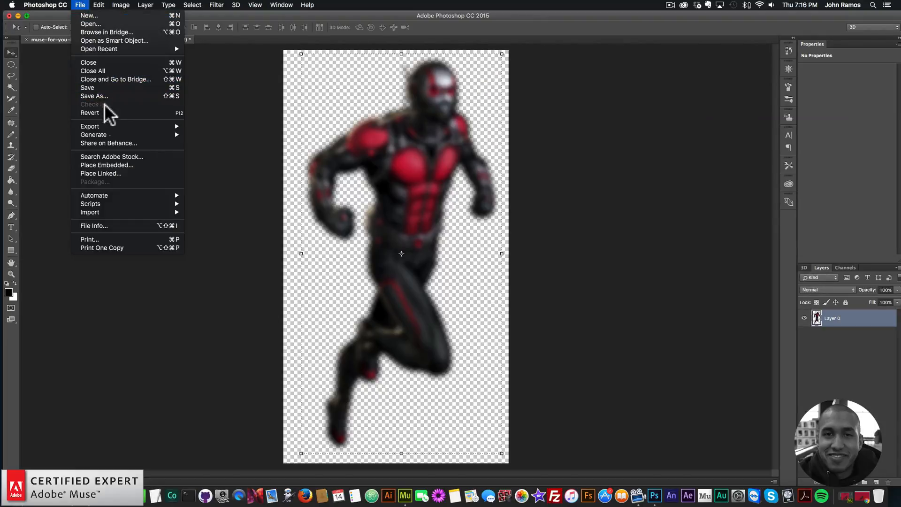
mouse_move(176, 126)
click(226, 161)
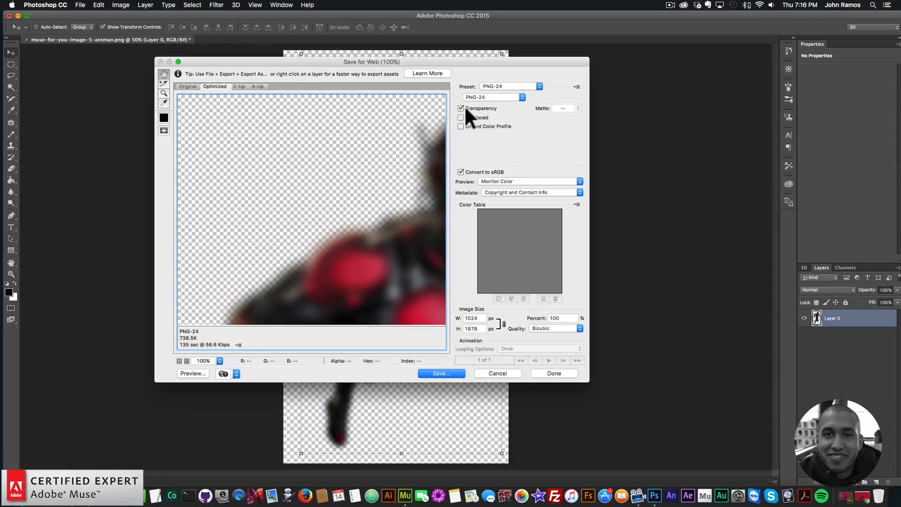
click(444, 371)
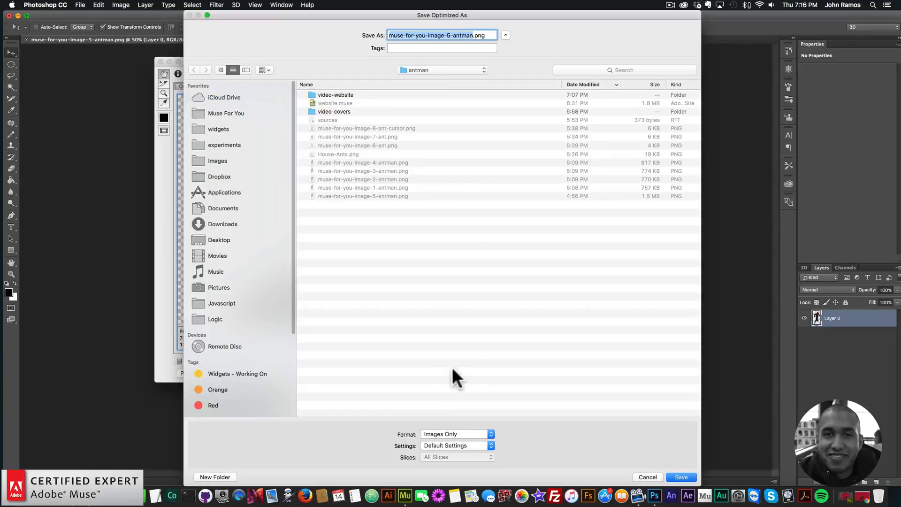
click(427, 66)
click(335, 90)
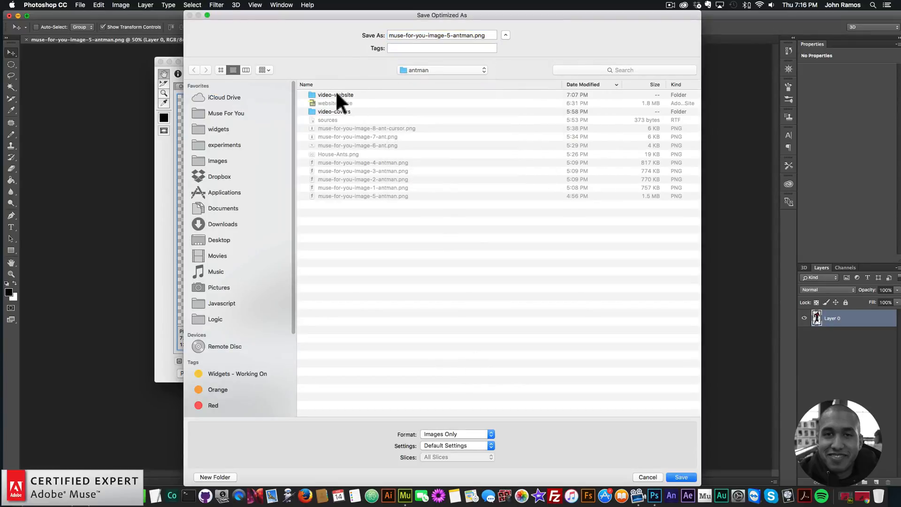
double_click(328, 94)
double_click(324, 95)
click(466, 35)
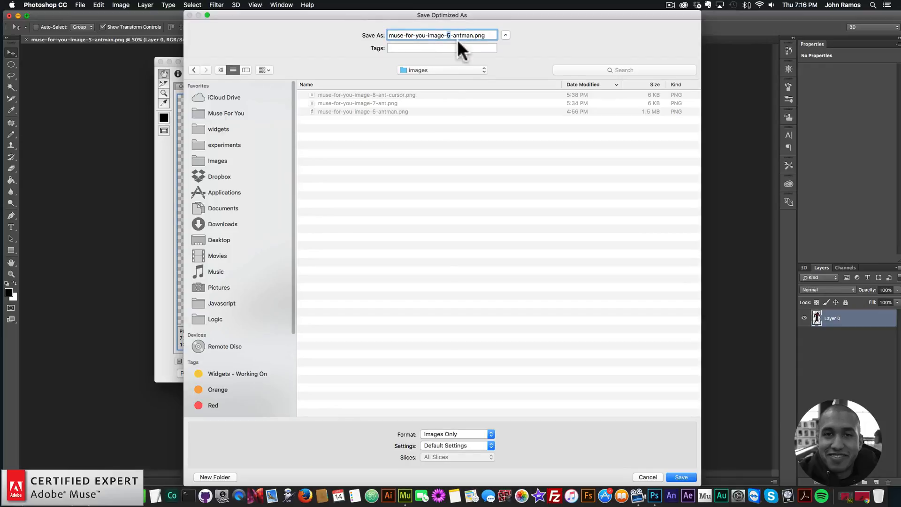
text(1)
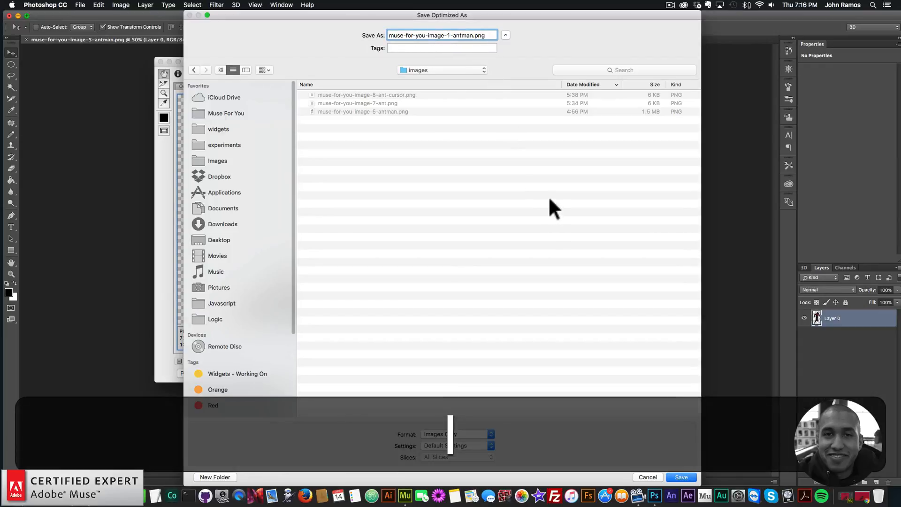
click(681, 477)
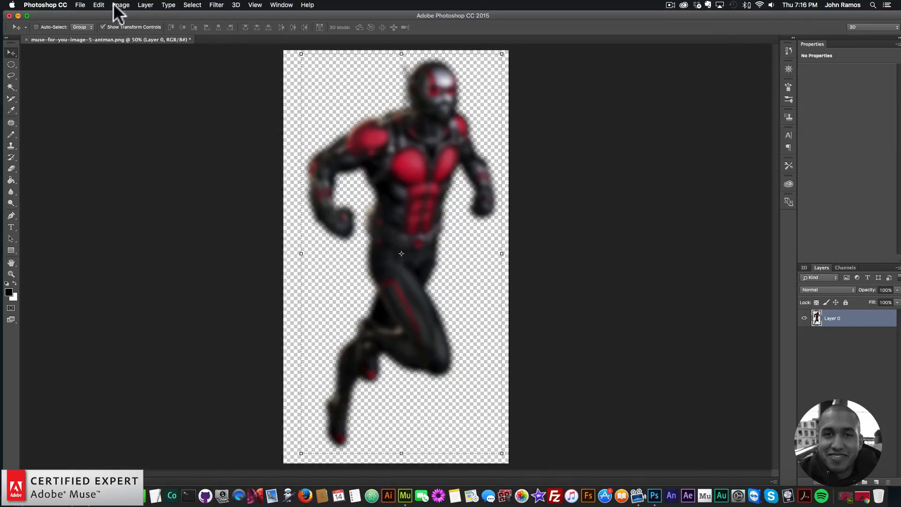
Step back to remove the blur and apply a Gaussian Blur with a 7-pixel radius instead
click(99, 5)
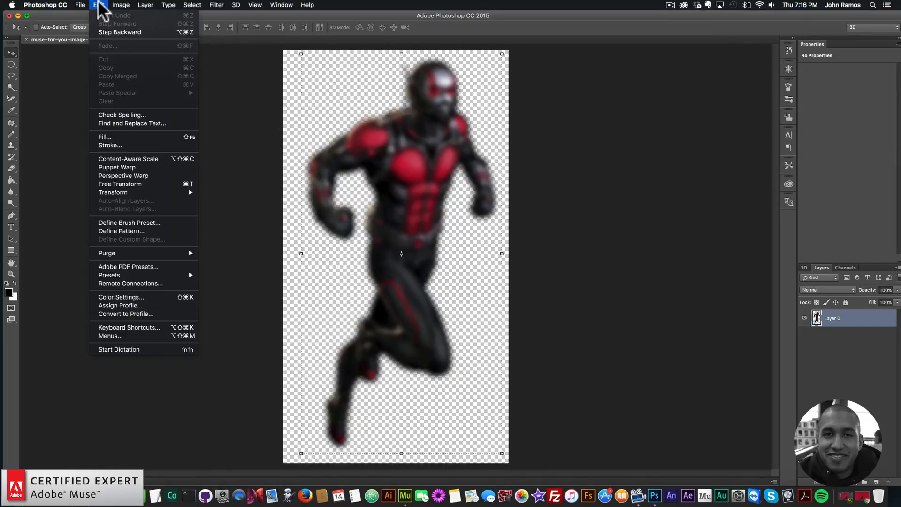
click(123, 32)
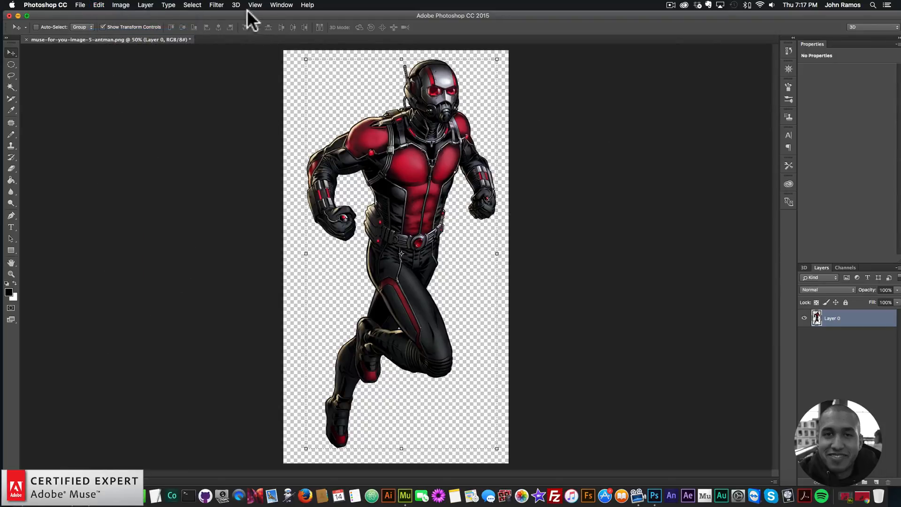
click(217, 5)
mouse_move(229, 109)
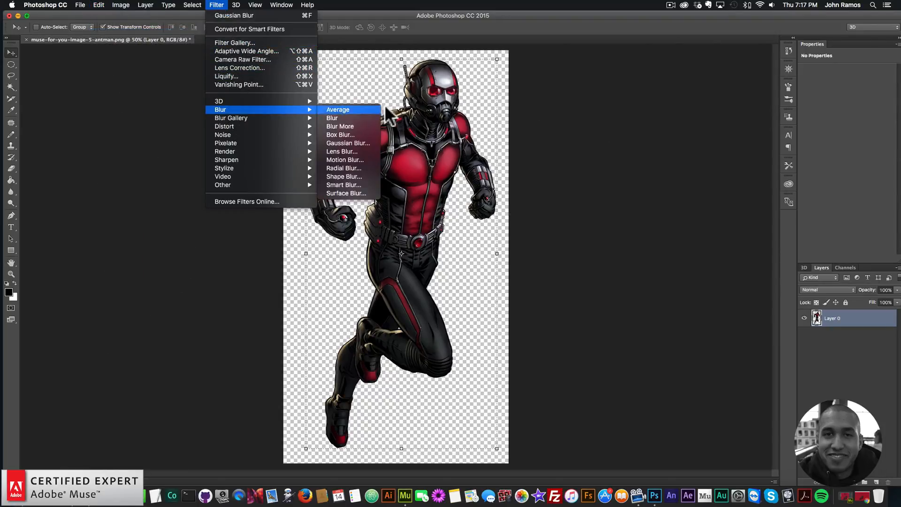
click(350, 142)
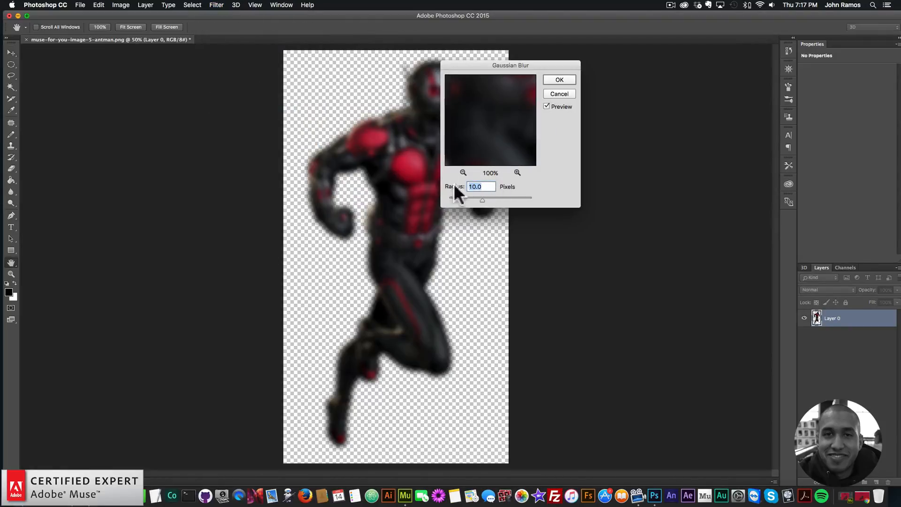
text(7)
click(562, 80)
key(v)
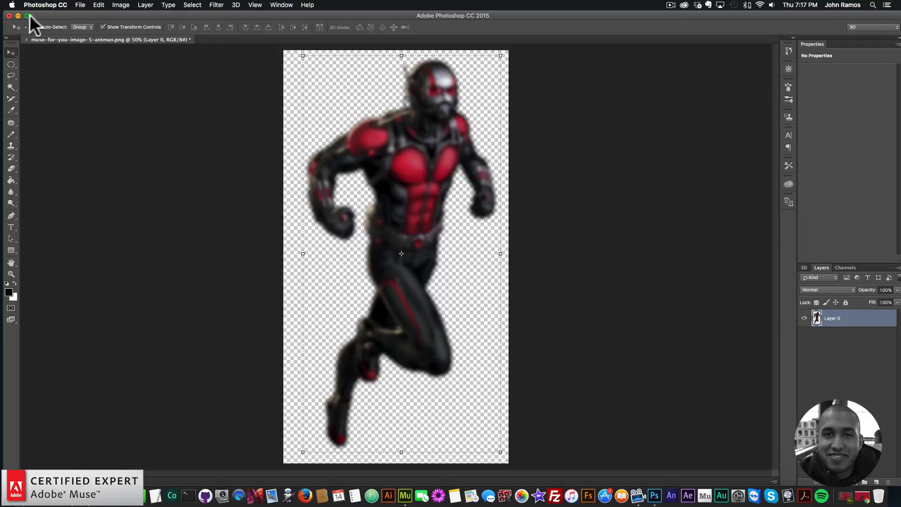
Save the image for web as muse-for-you-image-2-antman.png in the images folder
click(79, 5)
mouse_move(112, 127)
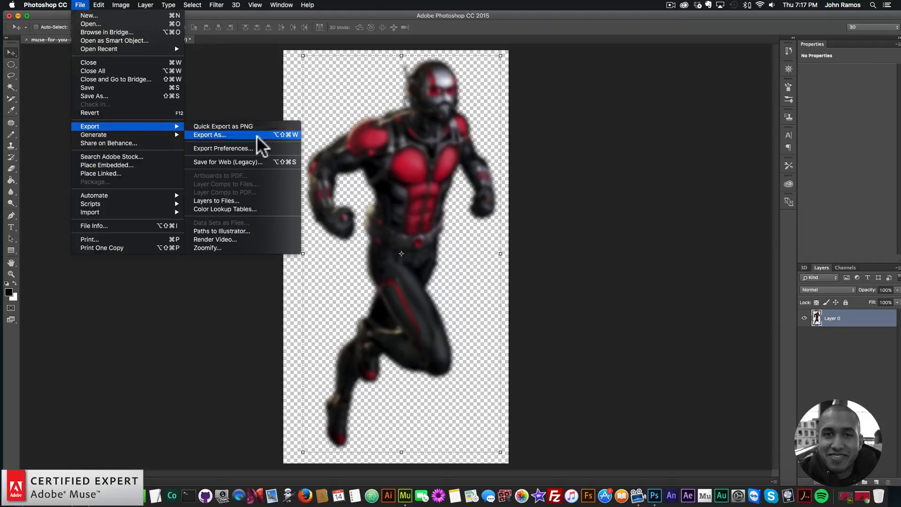
click(227, 158)
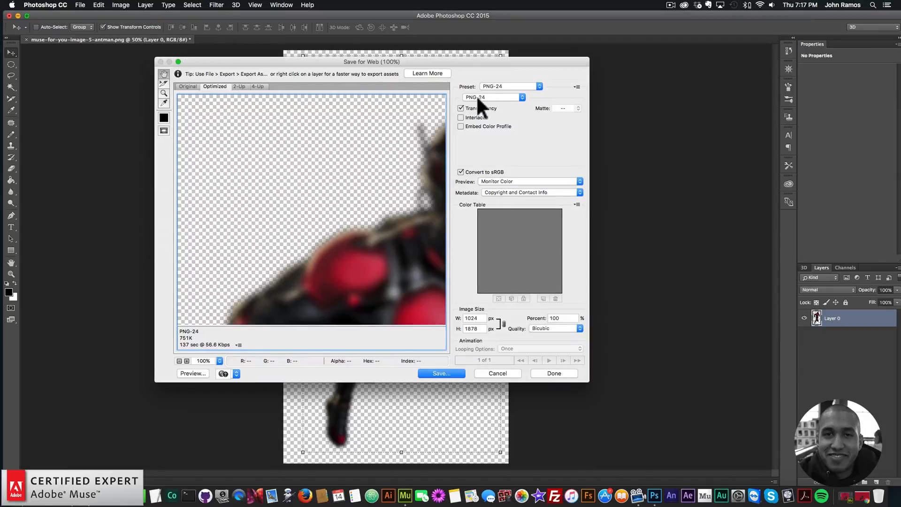
click(447, 371)
click(448, 35)
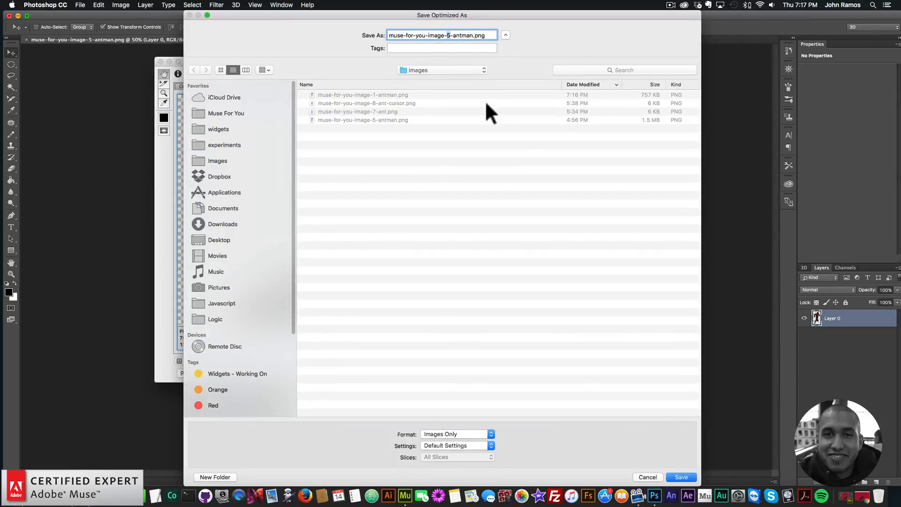
text(2)
click(679, 476)
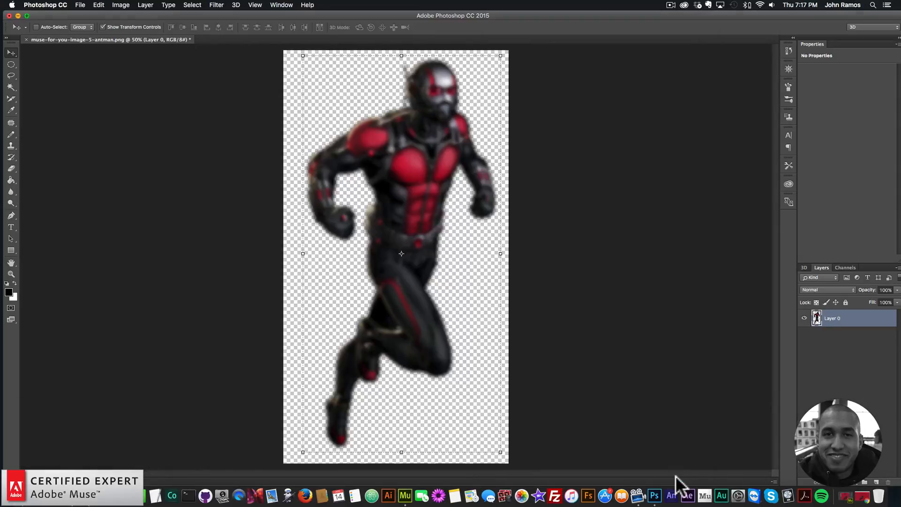
Step back to remove the blur and apply a Gaussian Blur with a 5-pixel radius
click(104, 5)
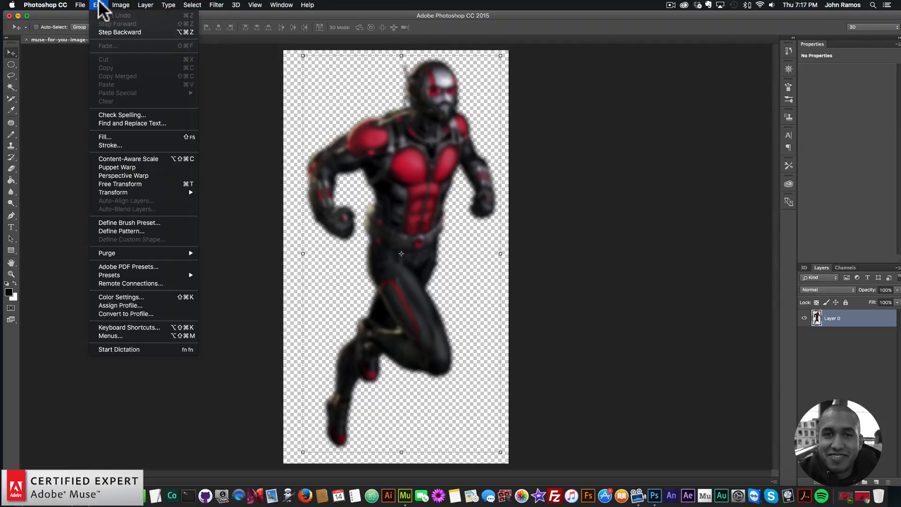
click(105, 32)
click(216, 5)
mouse_move(239, 112)
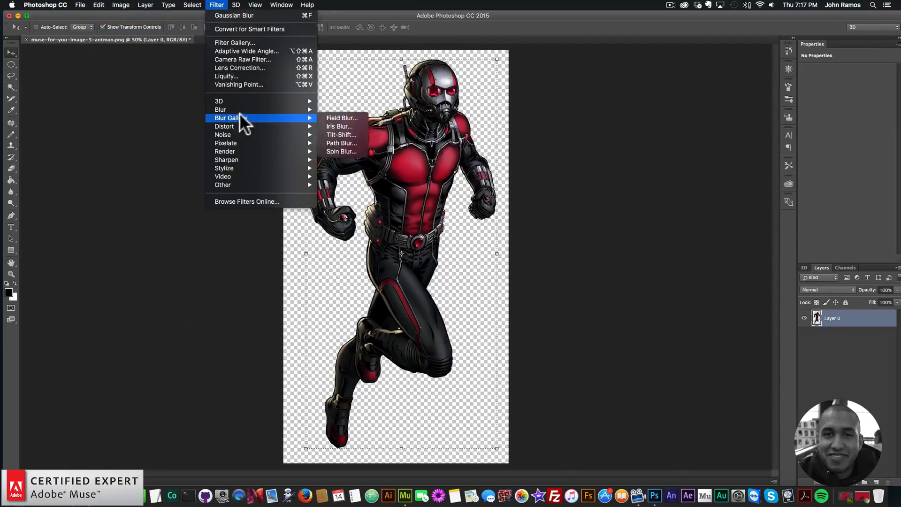
click(339, 143)
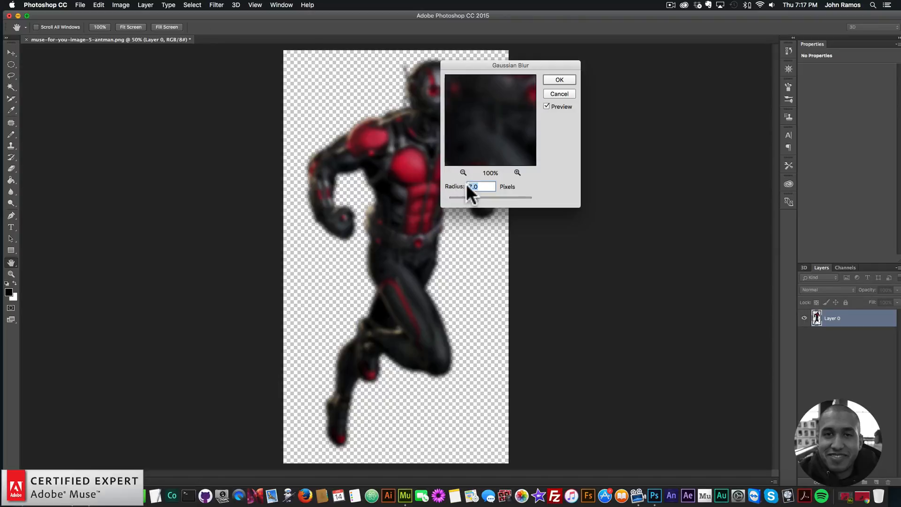
text(5)
click(559, 80)
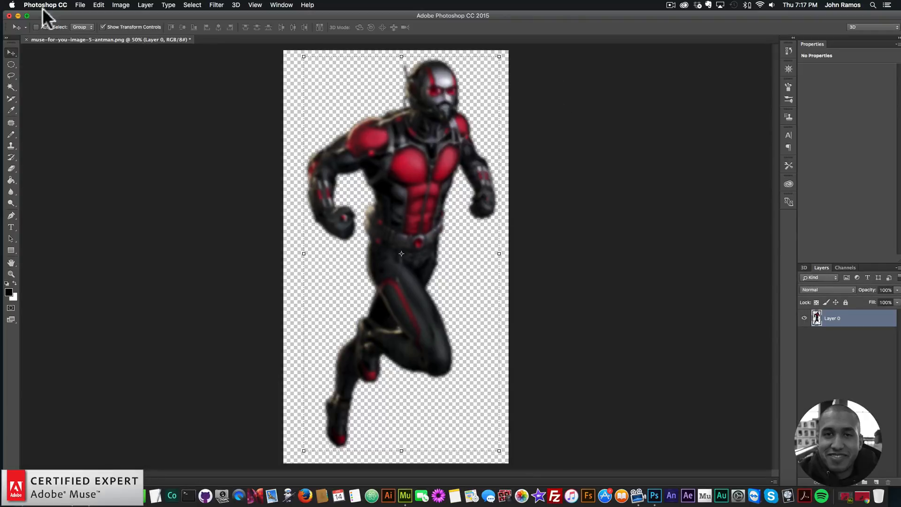
Save the image for web as muse-for-you-image-3-antman.png in the images folder
click(80, 5)
mouse_move(114, 127)
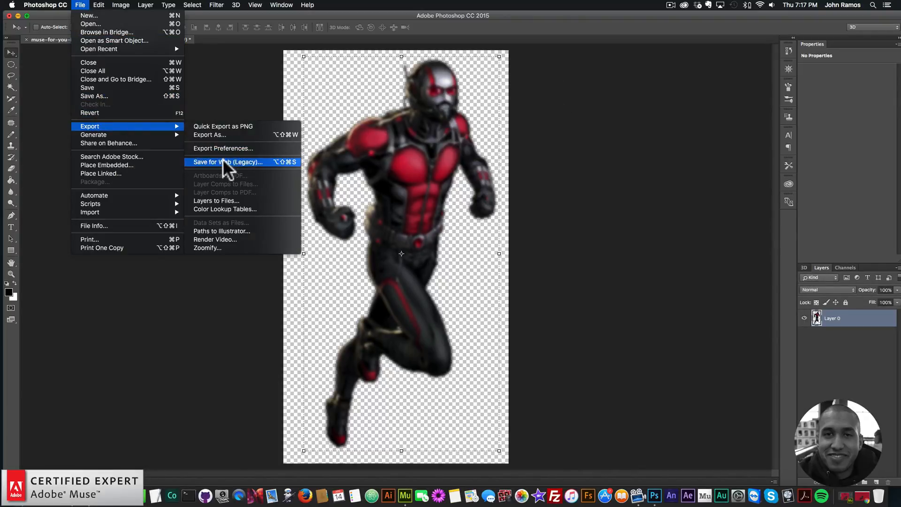
click(224, 162)
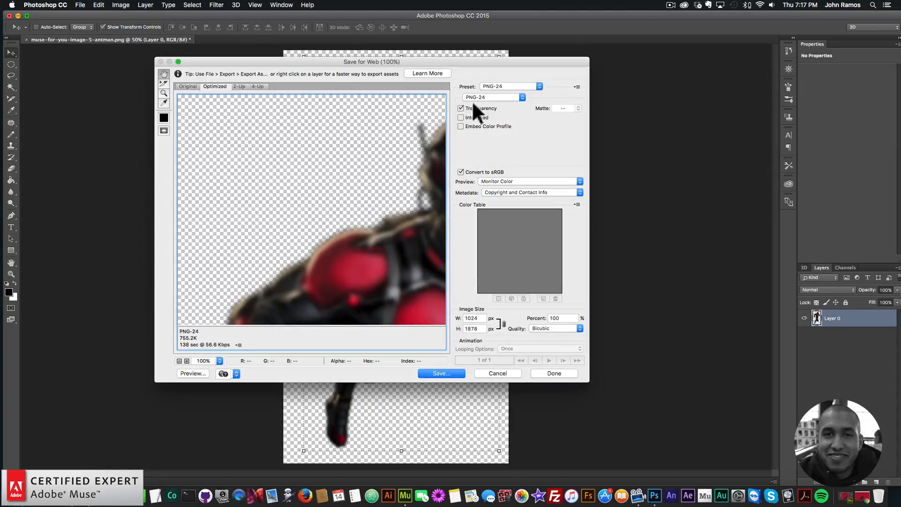
click(443, 373)
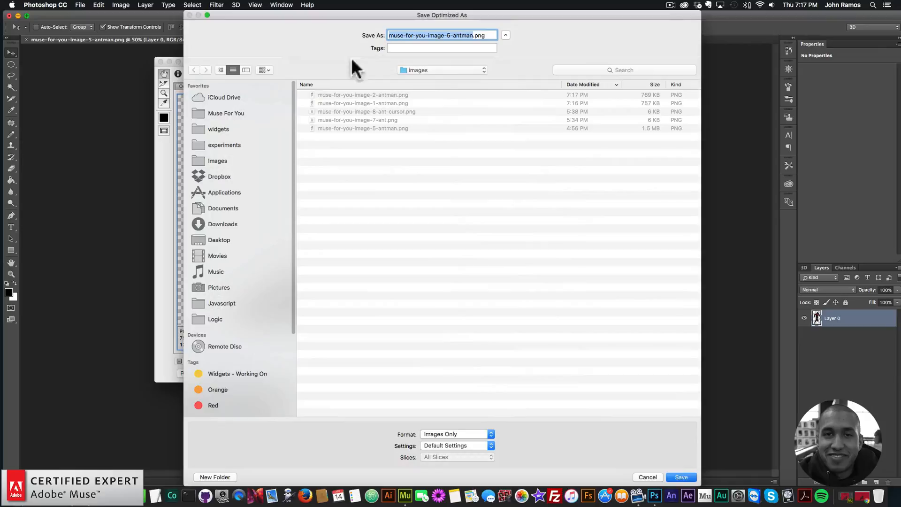
double_click(450, 35)
text(3)
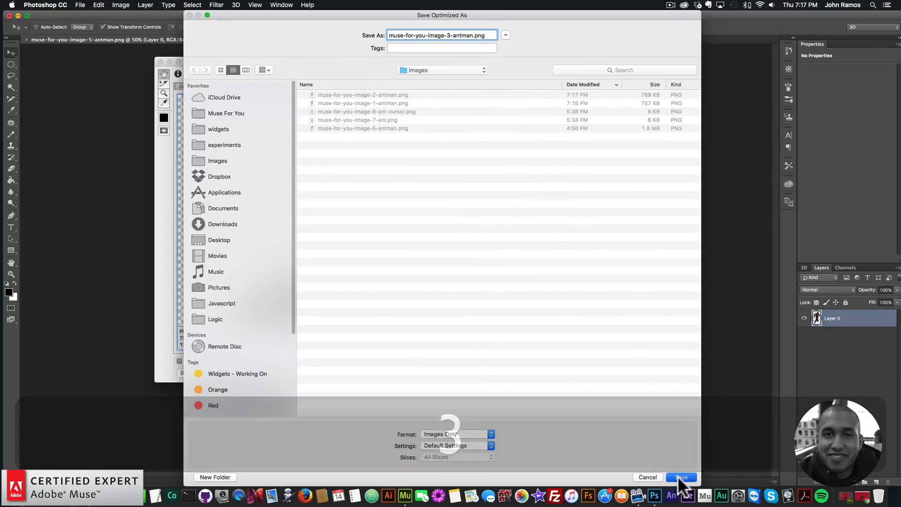
click(680, 477)
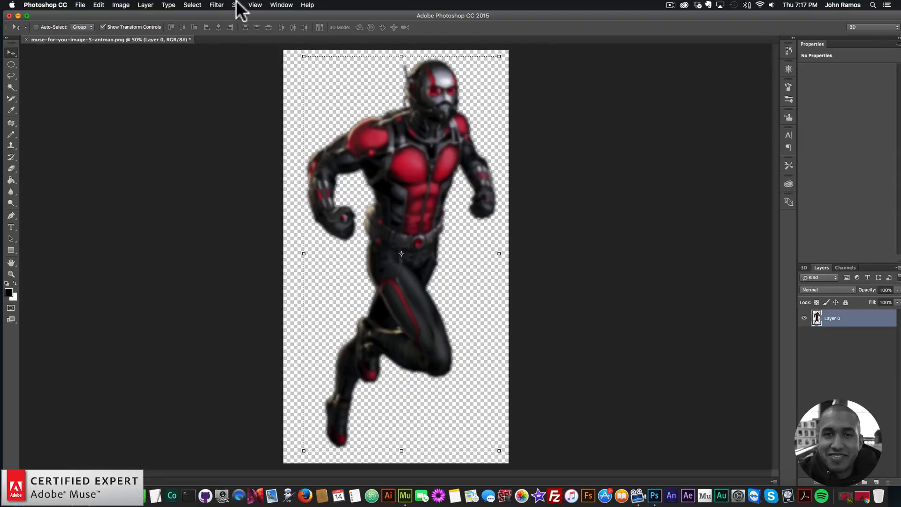
Step back to remove the blur and apply a Gaussian Blur with a 3-pixel radius
click(216, 5)
mouse_move(241, 117)
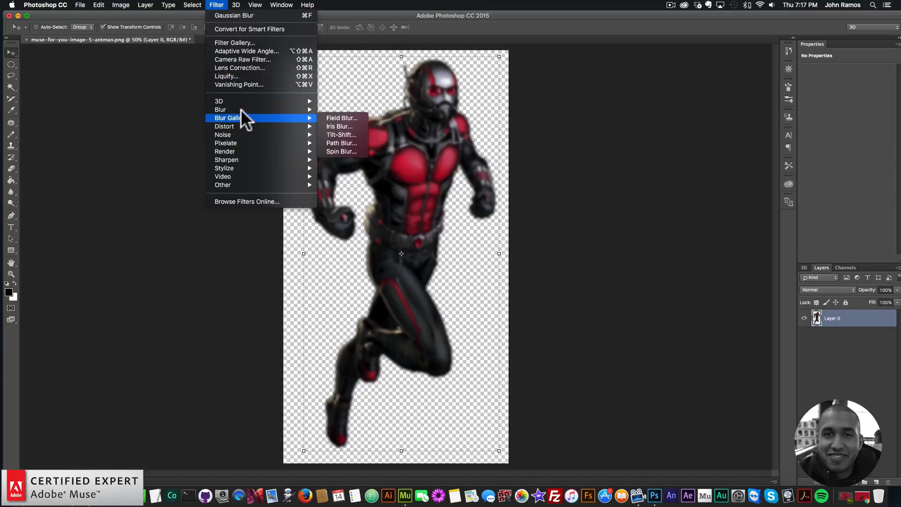
click(99, 4)
click(106, 31)
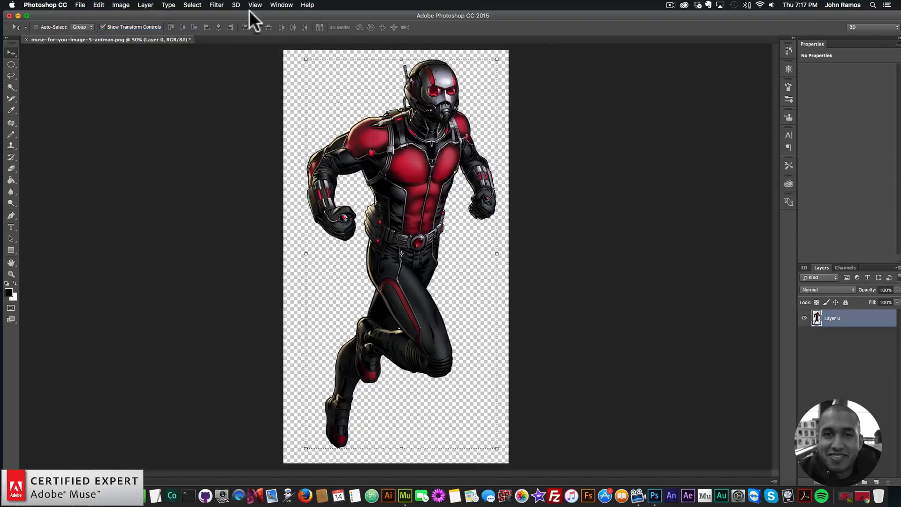
click(216, 5)
mouse_move(291, 110)
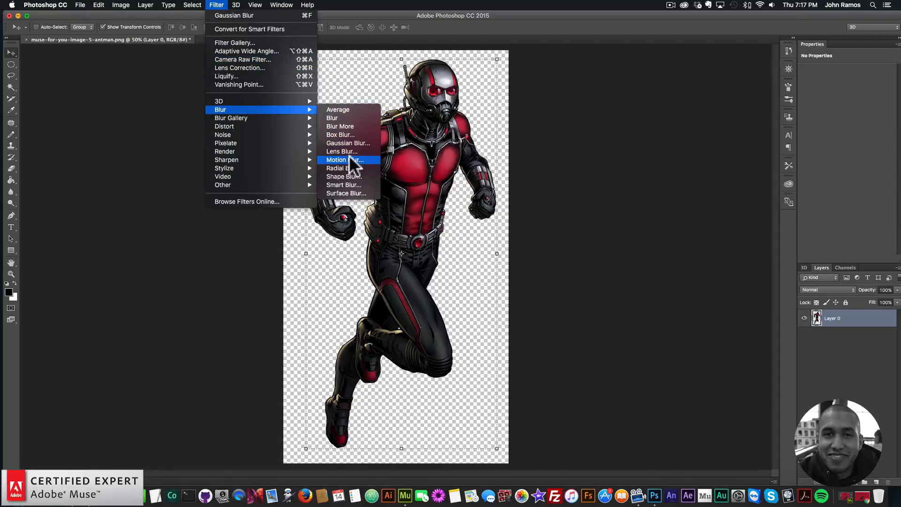
click(342, 142)
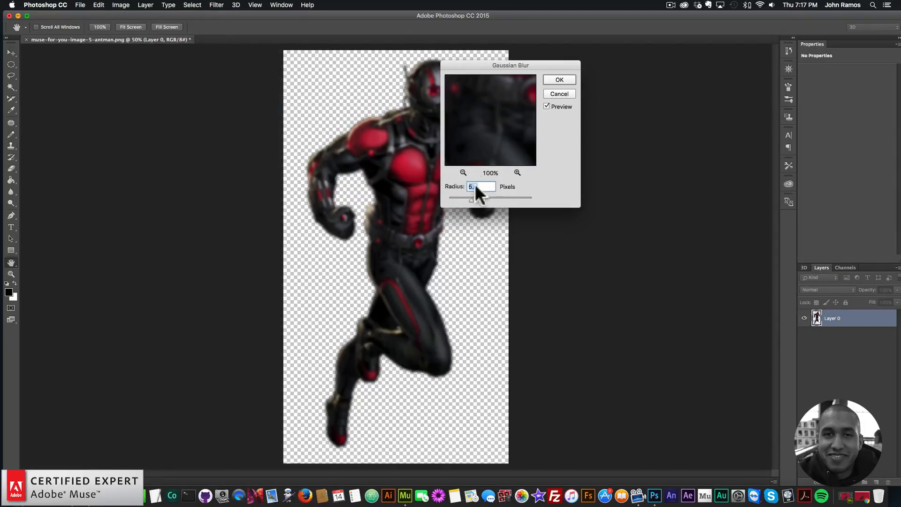
drag(477, 186, 451, 186)
text(3)
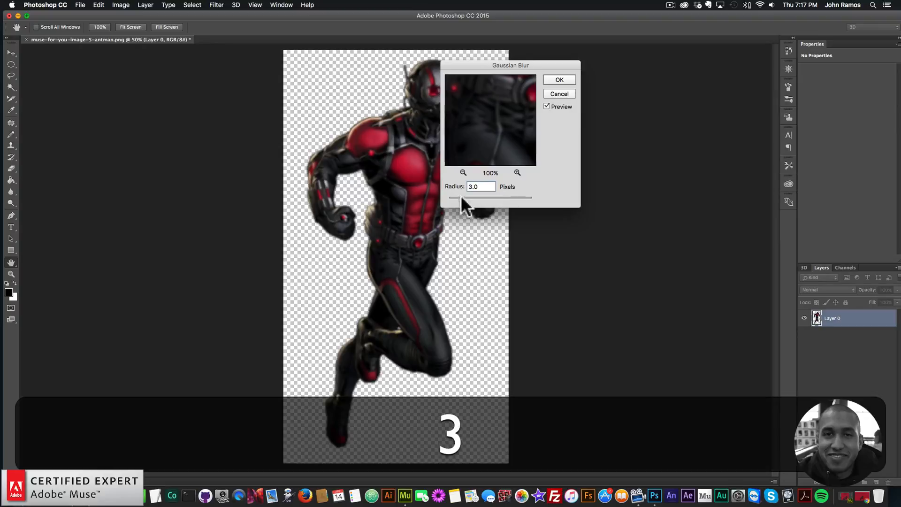
click(464, 172)
click(463, 172)
click(463, 171)
click(463, 172)
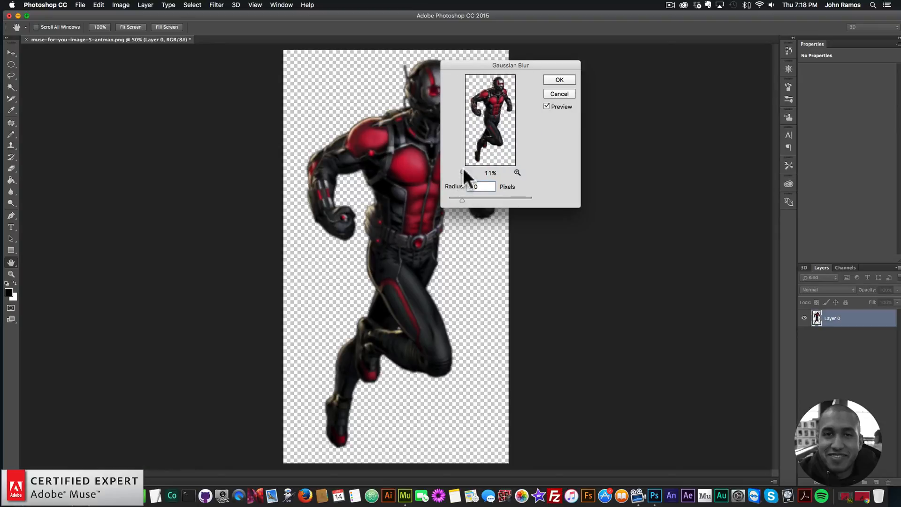
click(559, 80)
key(v)
Save the image for web as muse-for-you-image-4-antman.png in the images folder
click(79, 4)
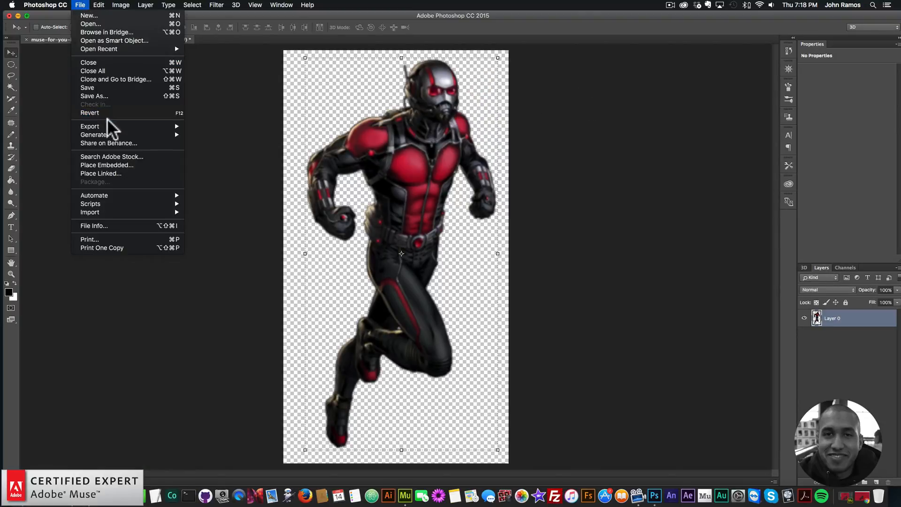
mouse_move(113, 127)
click(226, 160)
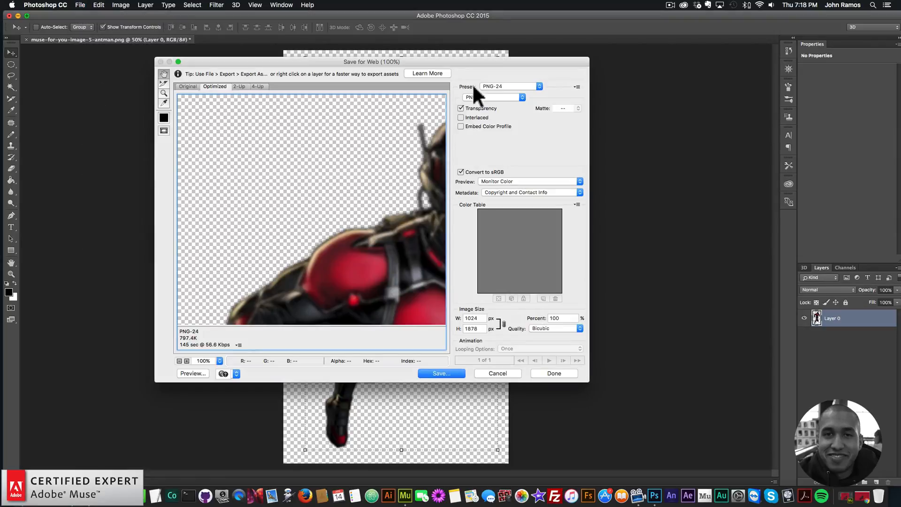
click(439, 373)
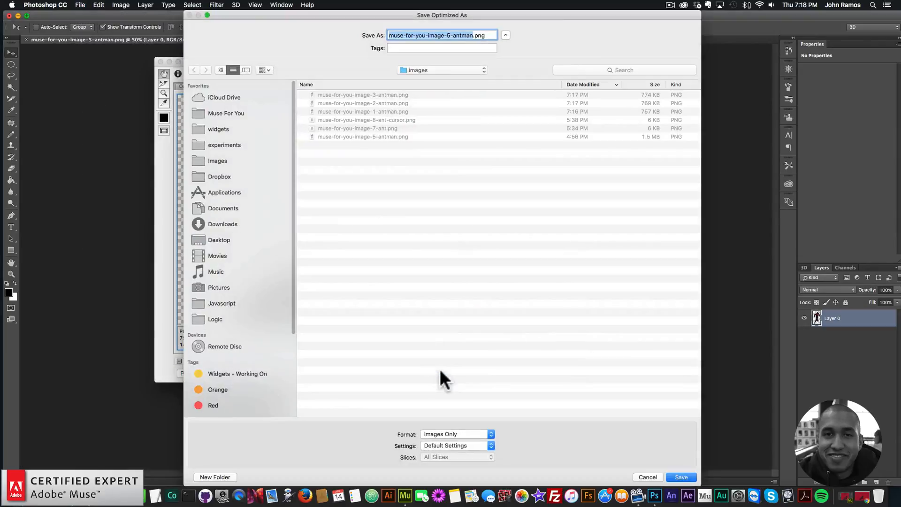
text(4)
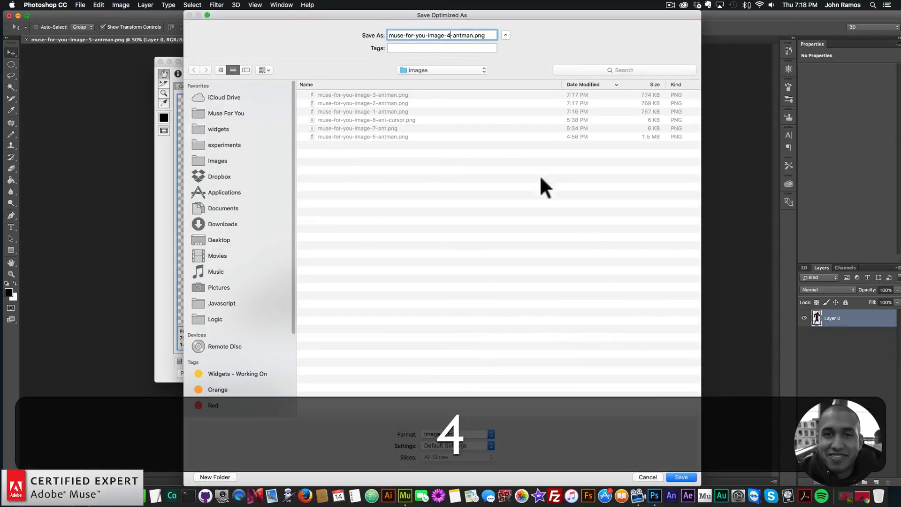
click(682, 476)
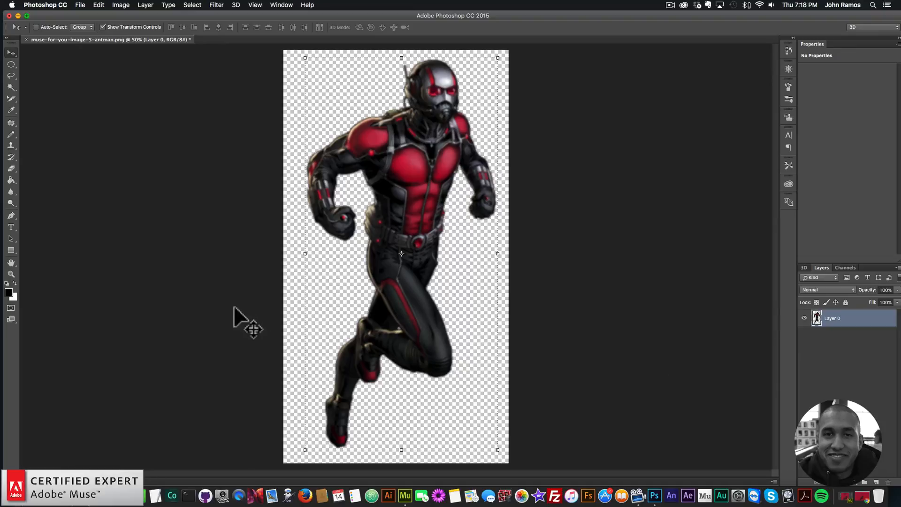
Switch to Adobe Muse and create a new site with the default fluid-width settings, then open its Home page
click(16, 492)
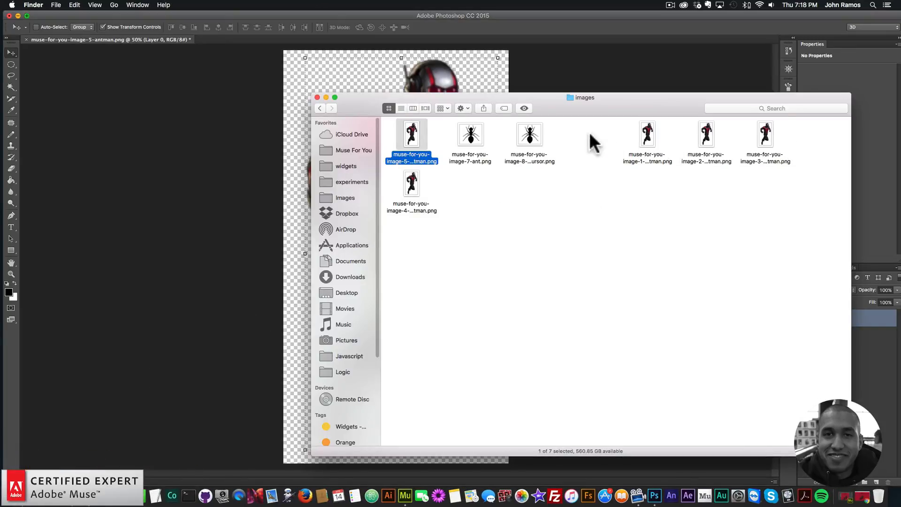
click(451, 197)
click(646, 137)
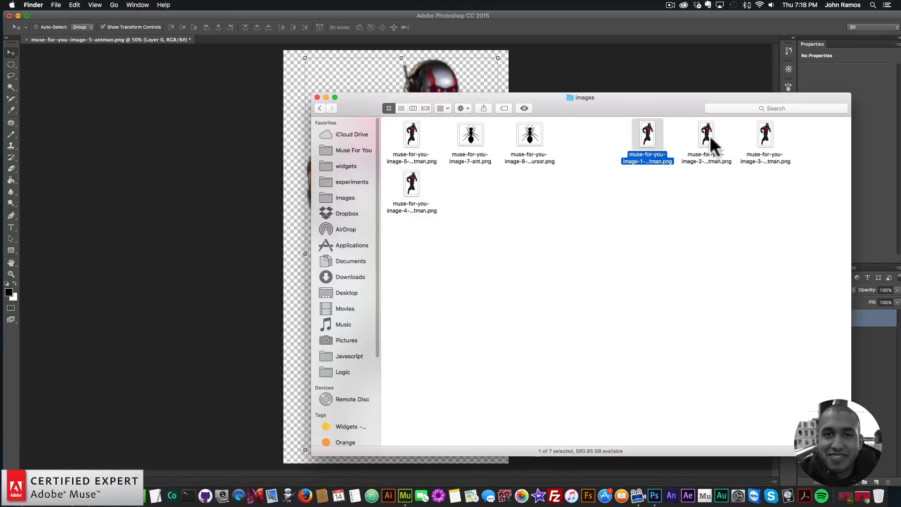
click(777, 133)
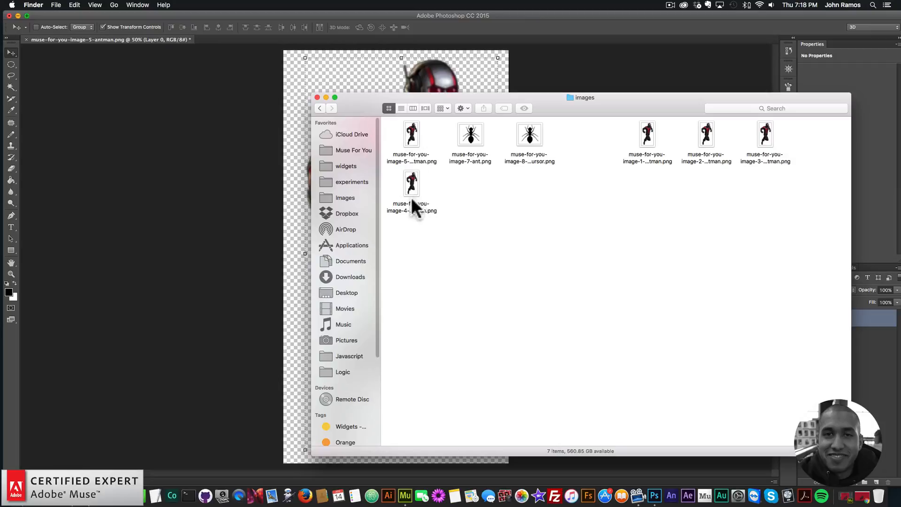
click(404, 488)
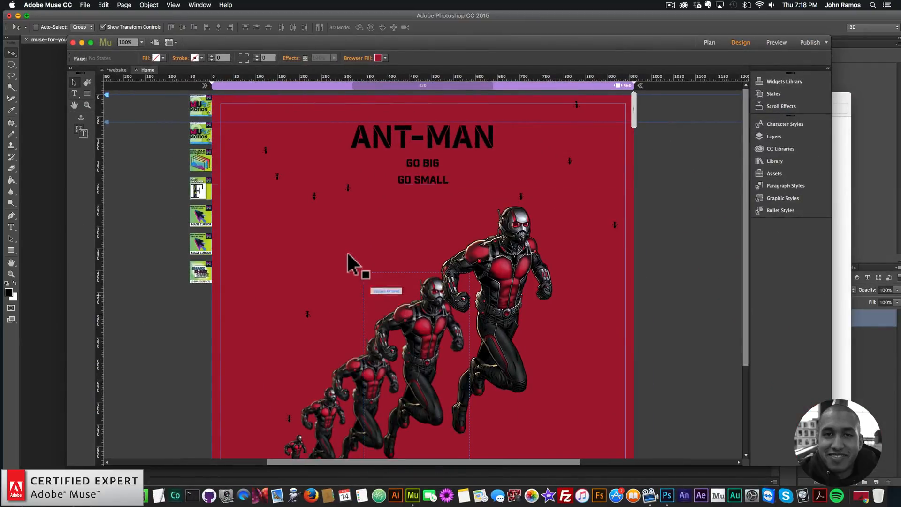
click(84, 5)
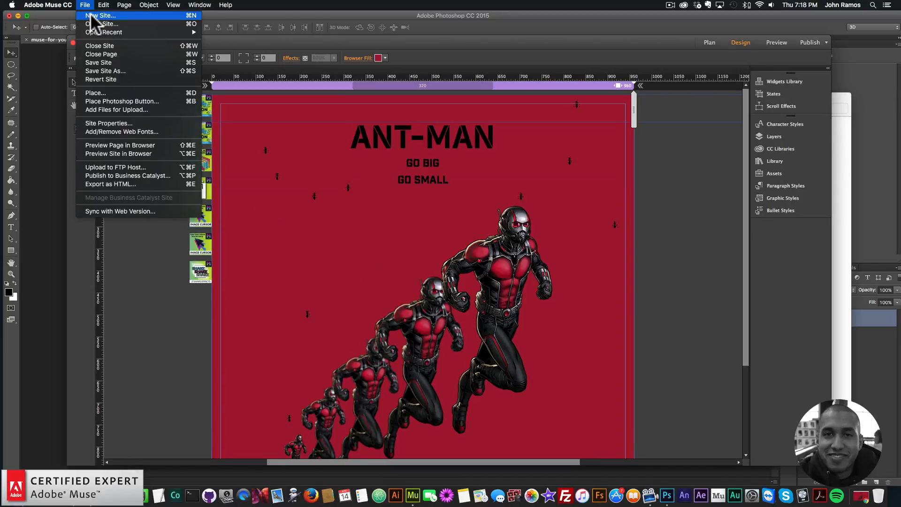
click(96, 15)
click(503, 267)
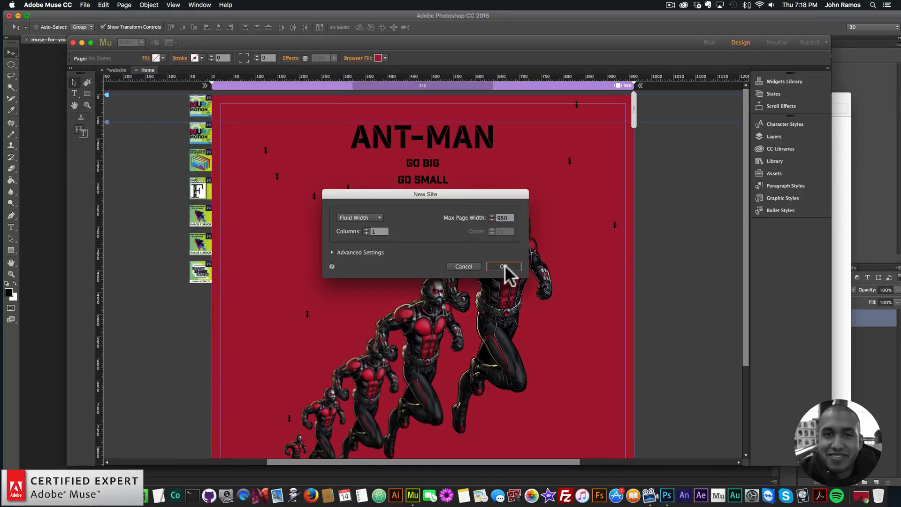
double_click(126, 115)
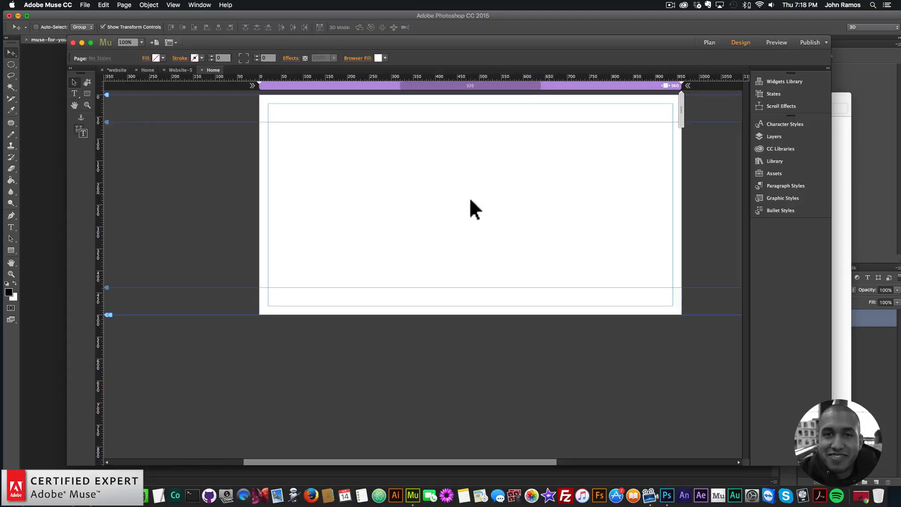
Select the five numbered Ant-Man PNGs in the images folder in Finder, previewing the first one
click(39, 487)
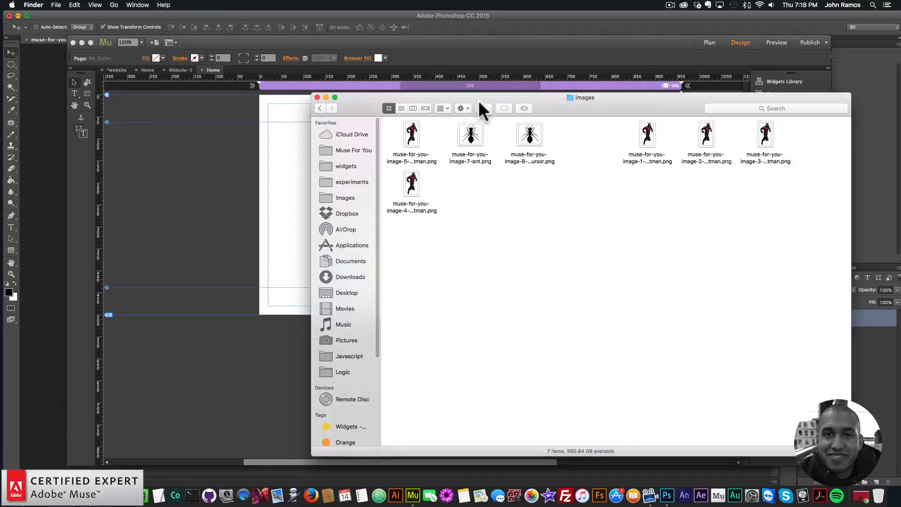
drag(479, 98, 579, 167)
drag(714, 279, 872, 193)
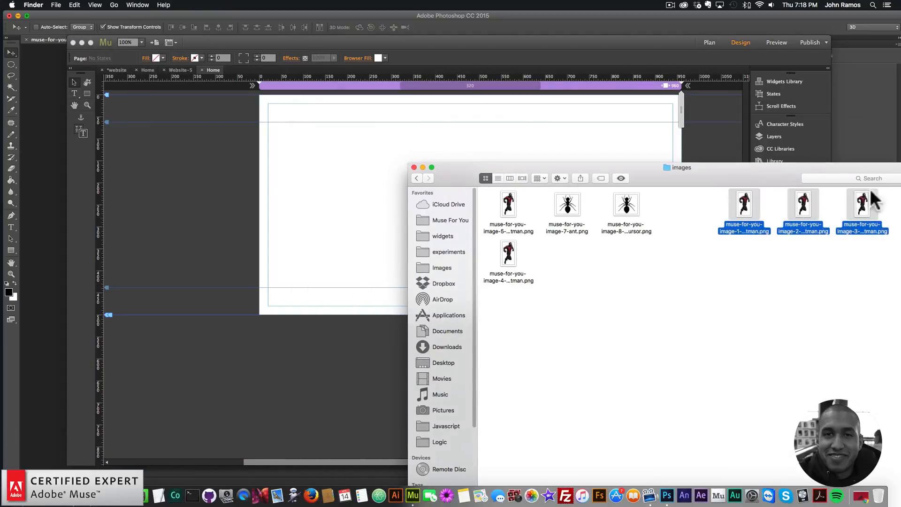
key(space)
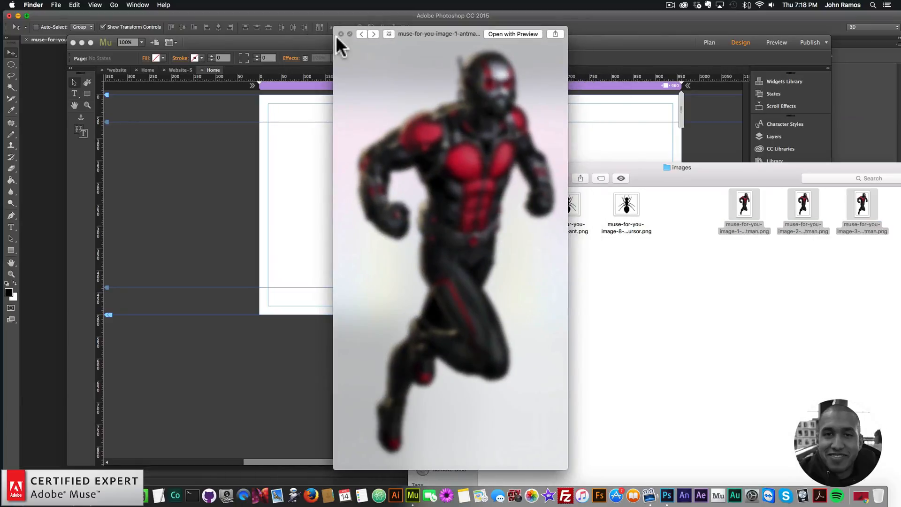
click(525, 127)
drag(708, 262, 891, 187)
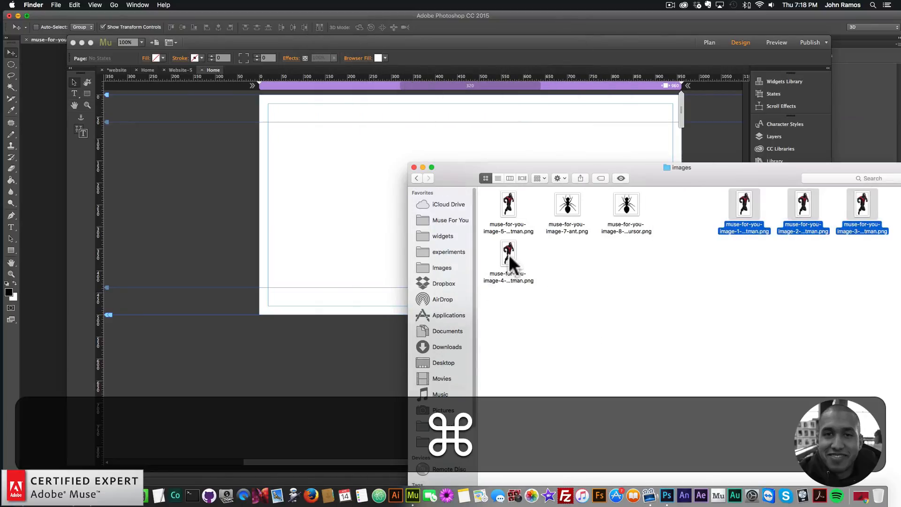
super+click(509, 254)
super+click(504, 200)
Drag the selected Ant-Man images onto the new Muse page and place all five
drag(505, 201, 314, 142)
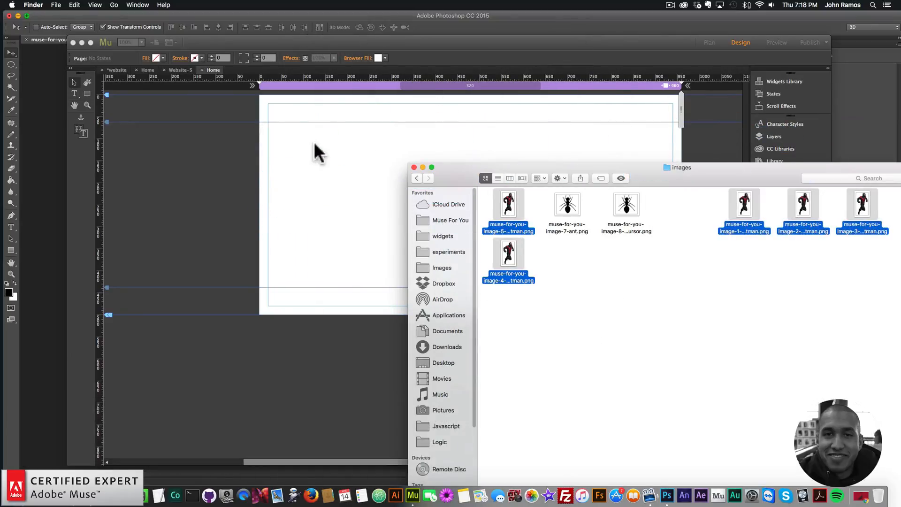
click(317, 145)
click(197, 162)
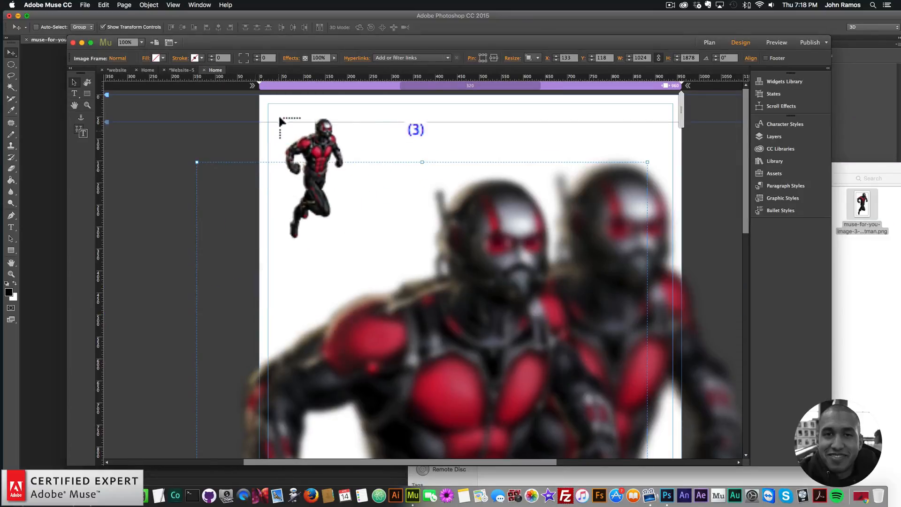
click(156, 145)
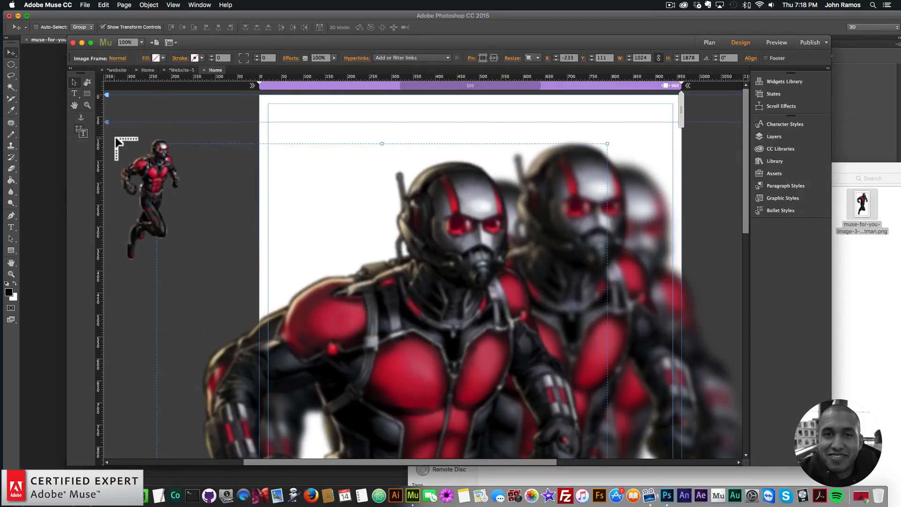
click(114, 137)
Select all five placed images and set their width to 300
key(super+minus)
key(super+minus)
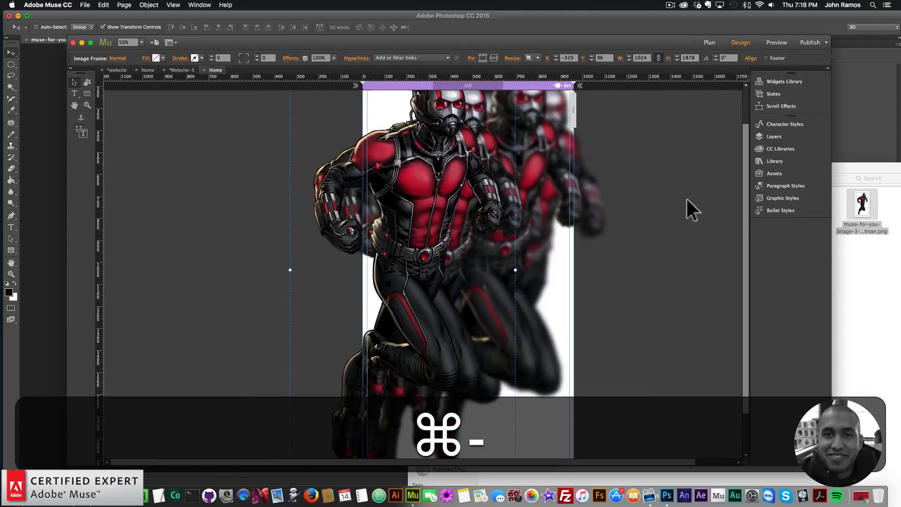
drag(540, 251, 302, 134)
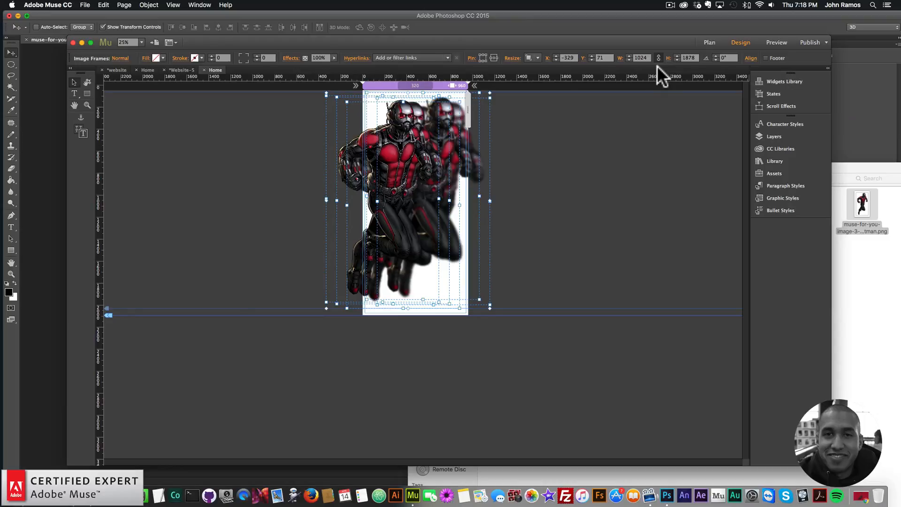
click(641, 58)
text(300)
key(Return)
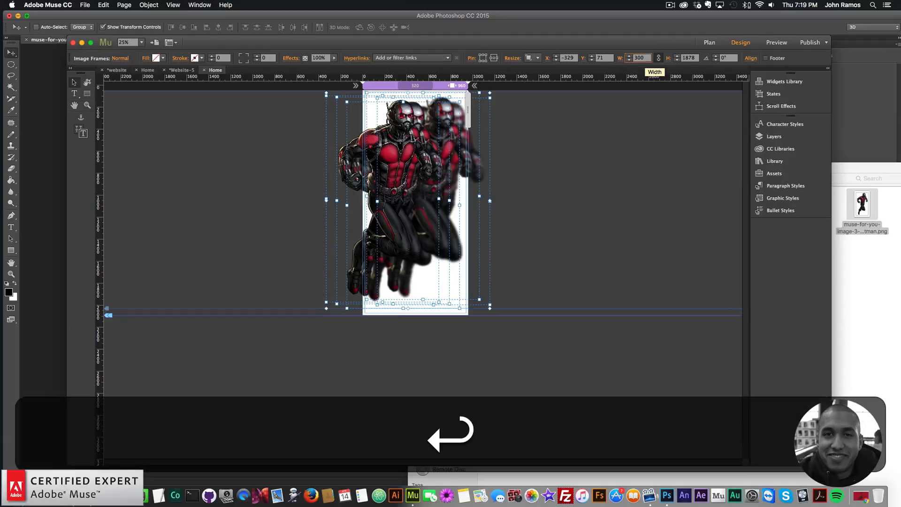
Move the sharpest Ant-Man image to the page's right edge and the next image onto the page beside it
click(87, 105)
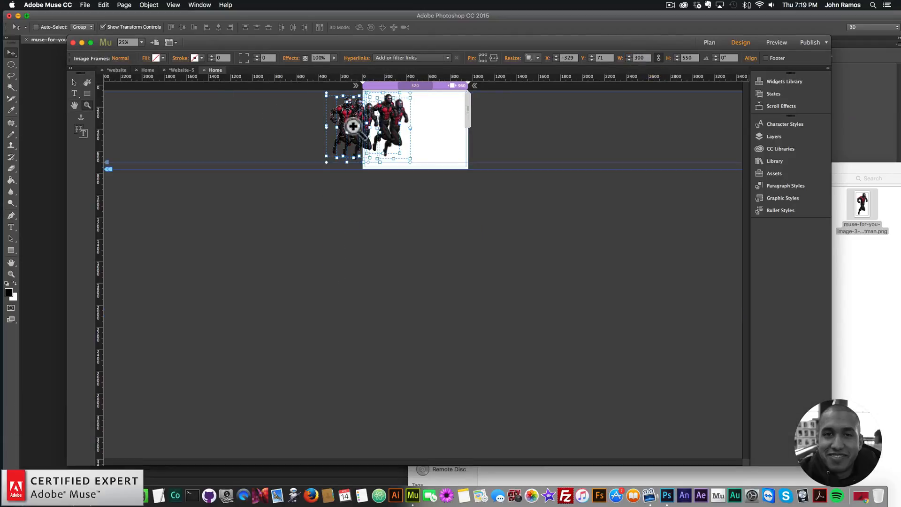
click(396, 127)
click(446, 151)
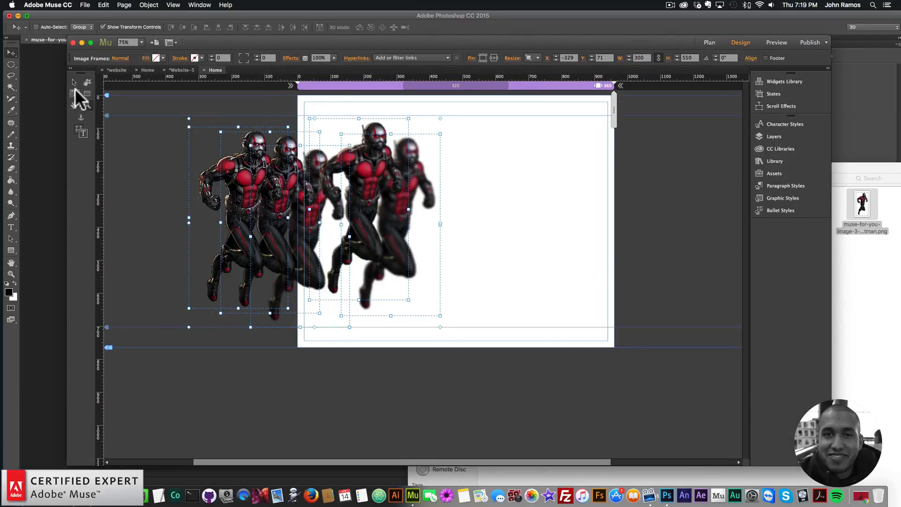
click(74, 82)
click(538, 190)
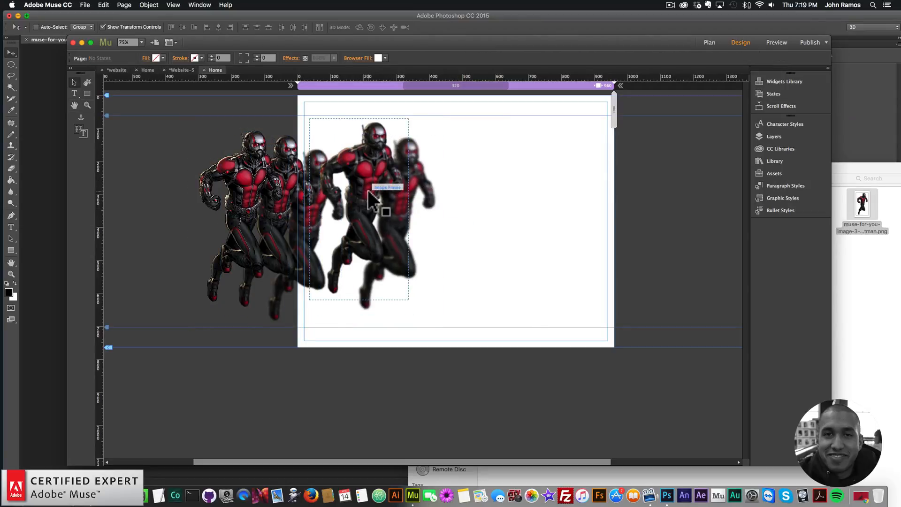
key(super+a)
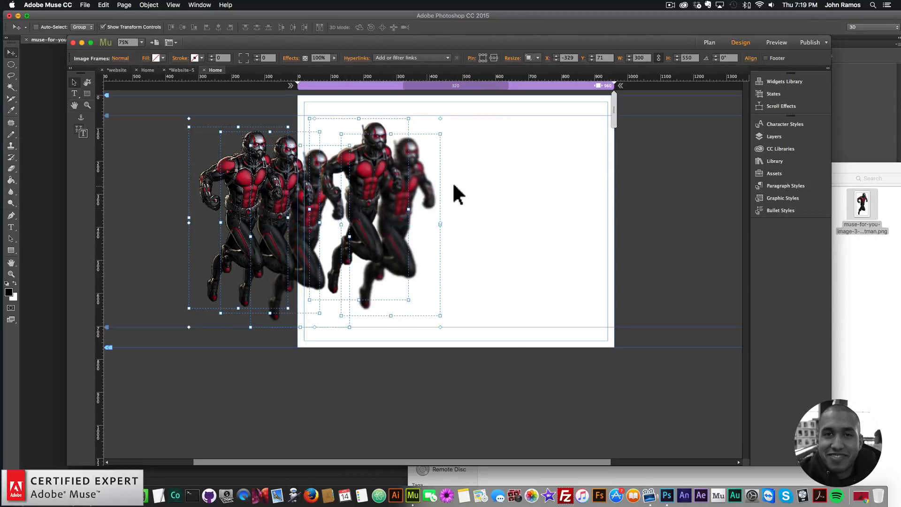
click(514, 186)
click(431, 182)
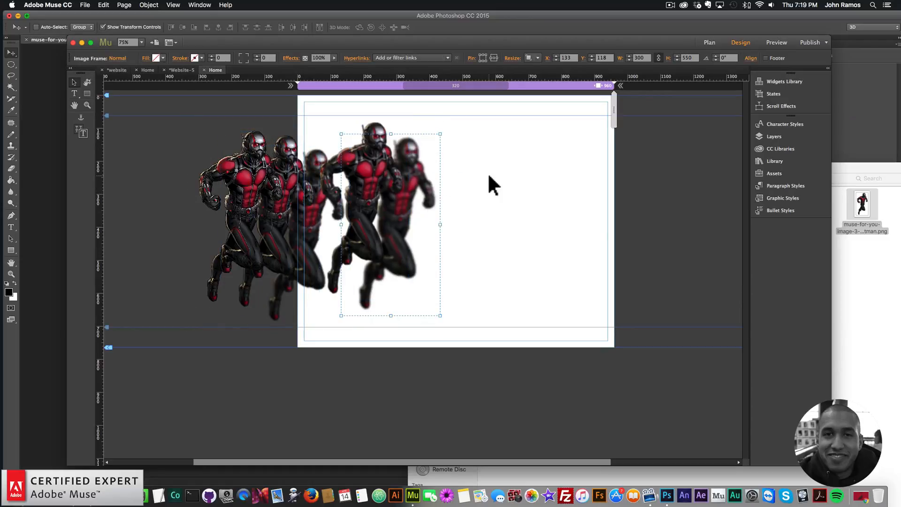
click(472, 220)
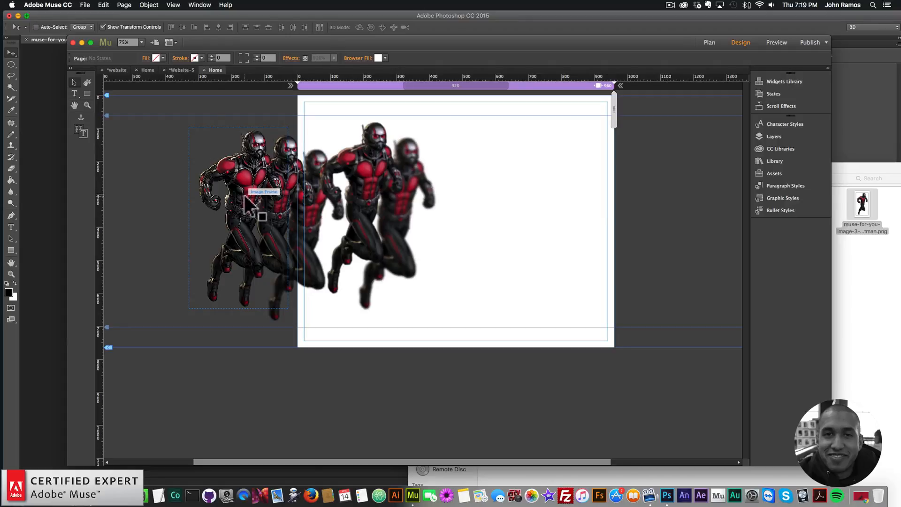
drag(245, 197, 566, 194)
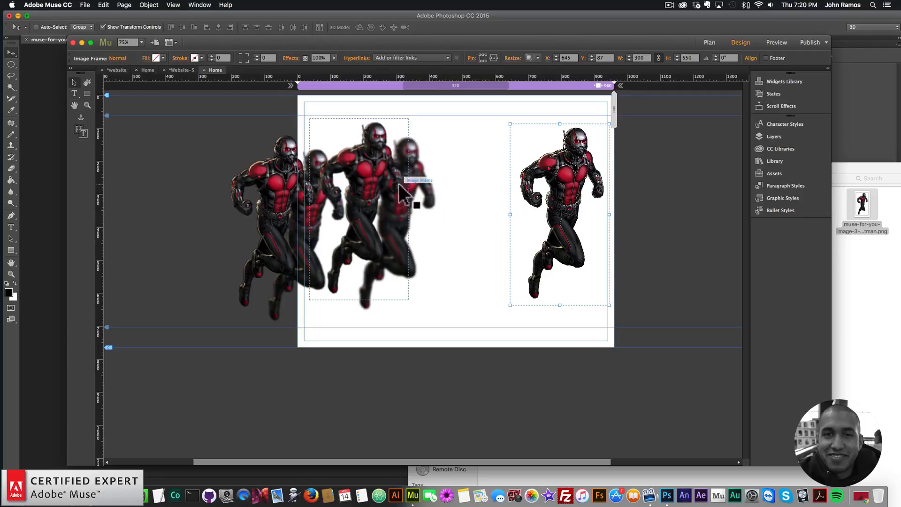
drag(360, 195, 455, 202)
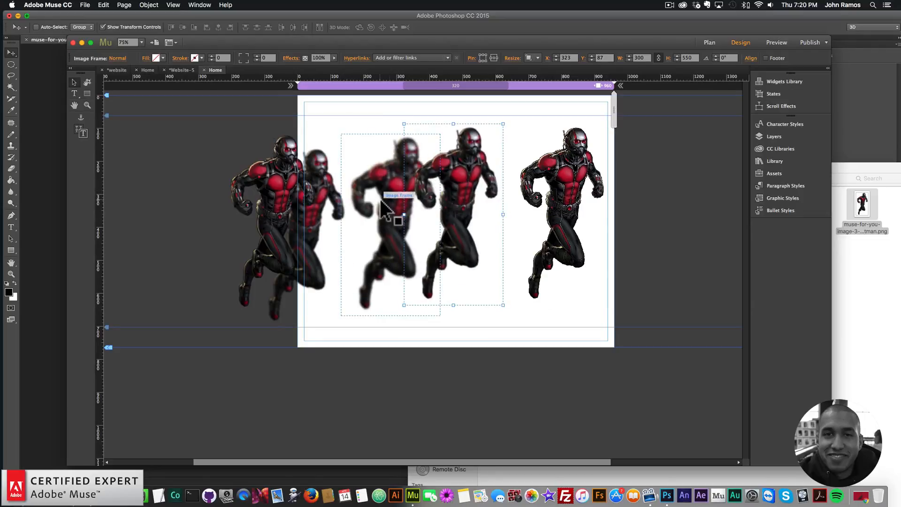
Spread the more blurred Ant-Man images out to the left of the sharper ones
drag(366, 205, 346, 226)
drag(199, 260, 185, 256)
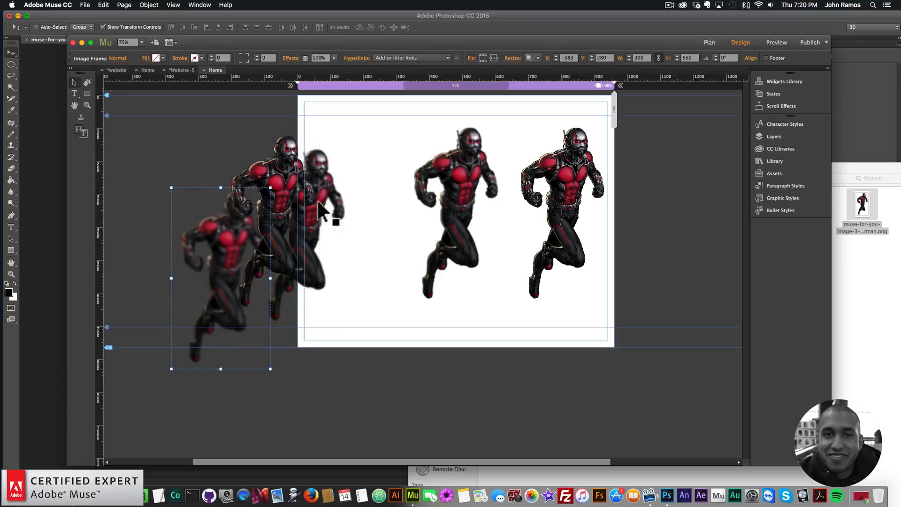
drag(324, 182, 367, 187)
drag(287, 184, 485, 190)
click(465, 202)
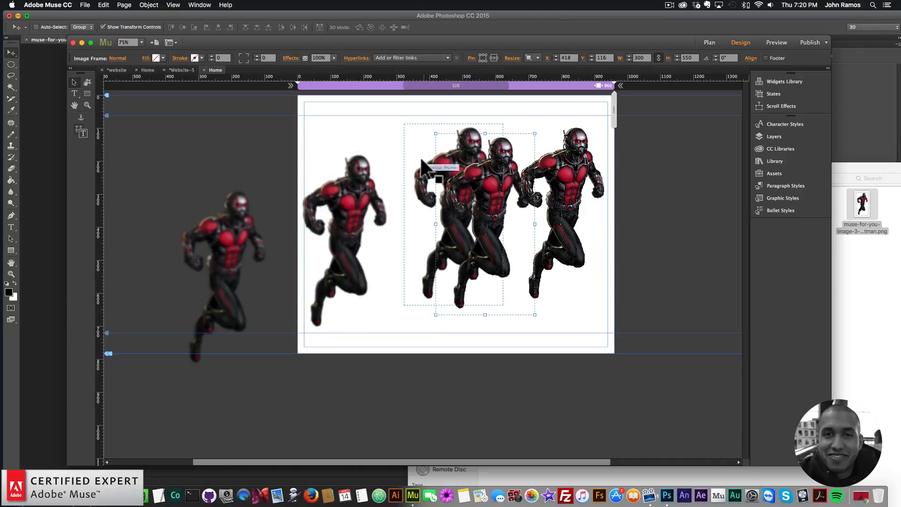
Line up the five images in a rising row, from most blurred at left to sharpest at right
drag(437, 166, 419, 190)
drag(355, 190, 313, 206)
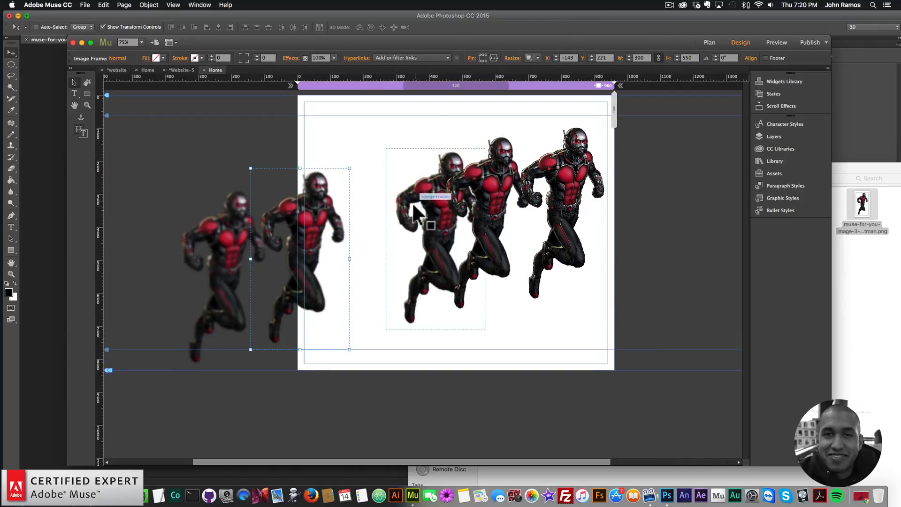
drag(412, 202, 371, 196)
drag(508, 192, 499, 196)
drag(568, 181, 570, 167)
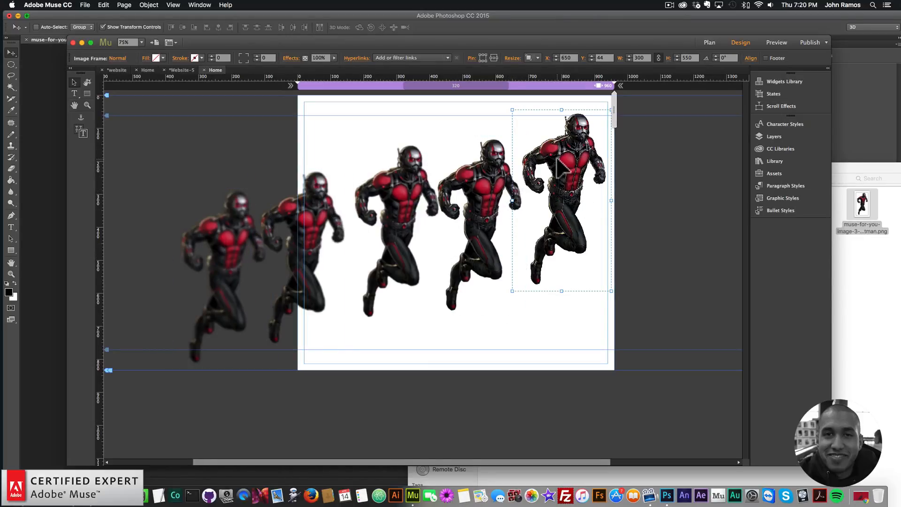
click(491, 188)
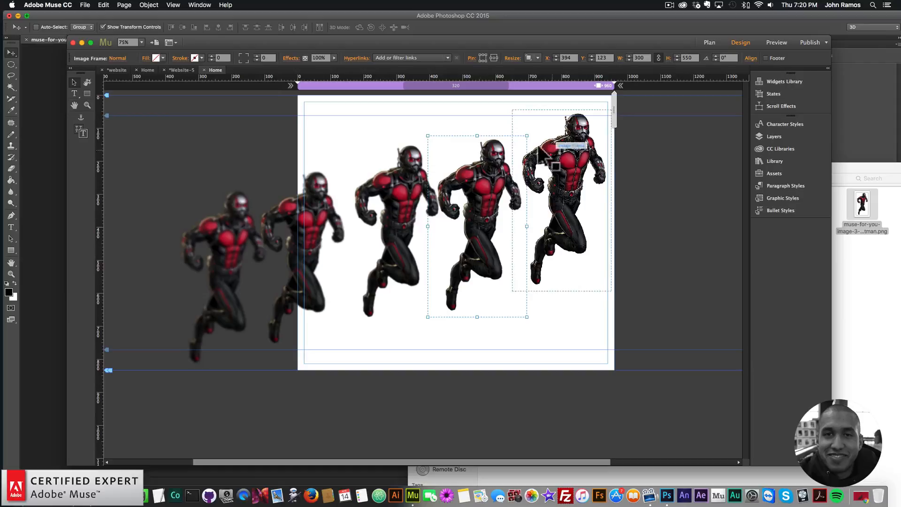
Resize the second-sharpest Ant-Man image to width 240 and the third image to width 180
click(645, 58)
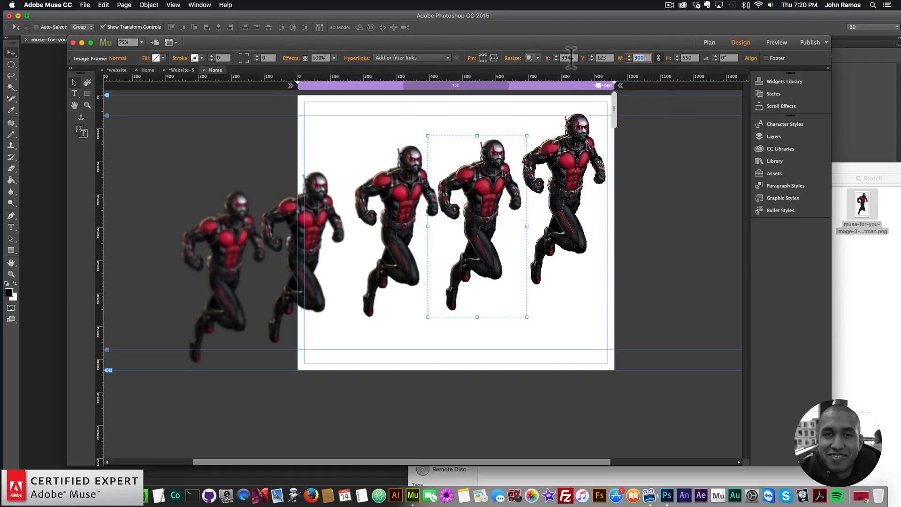
text(240)
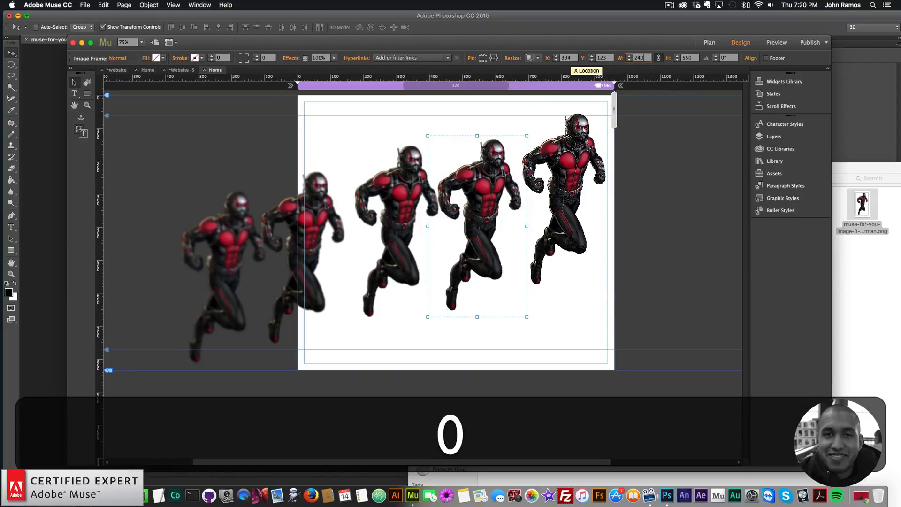
key(Return)
click(407, 201)
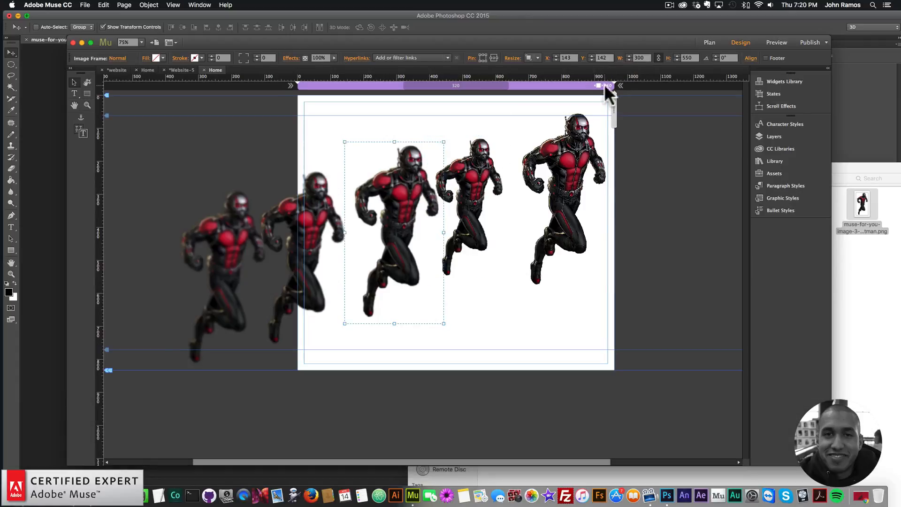
click(638, 58)
text(240)
key(Return)
Resize the fourth Ant-Man image to width 120 and the most blurred image to width 60
click(308, 237)
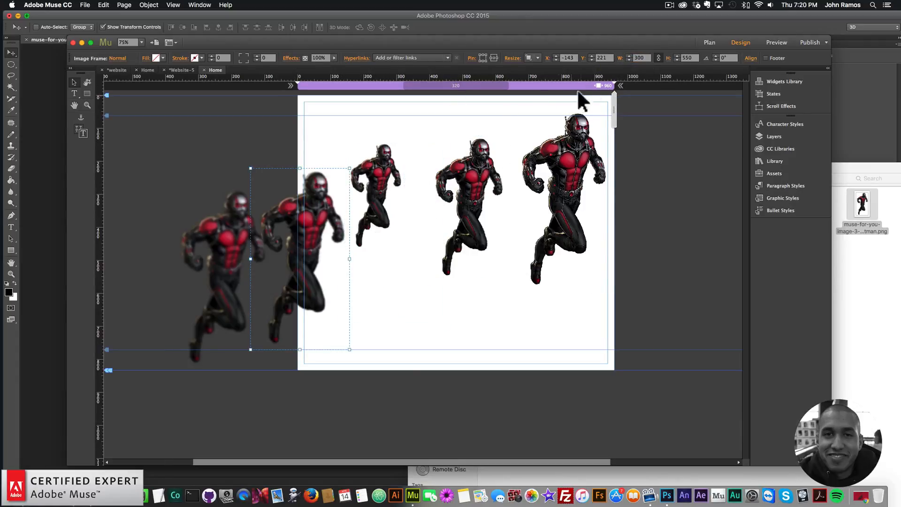
click(638, 58)
text(120)
key(Return)
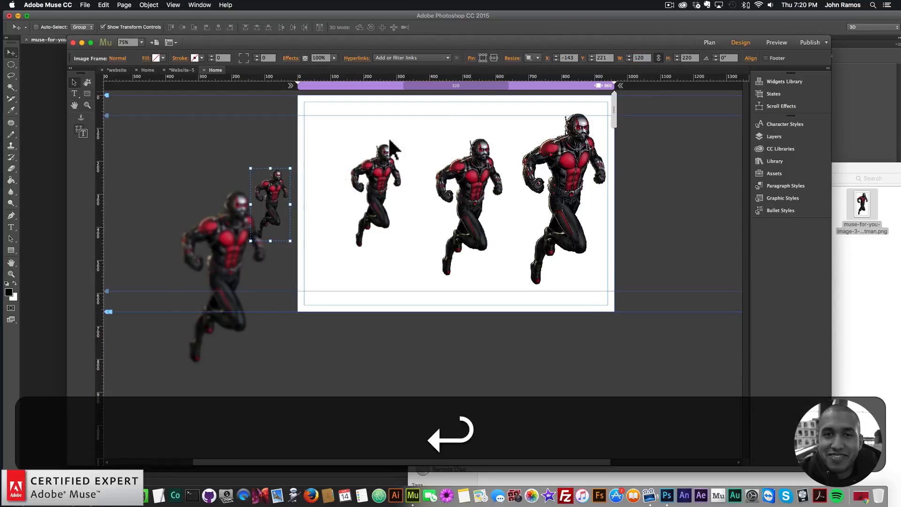
click(220, 273)
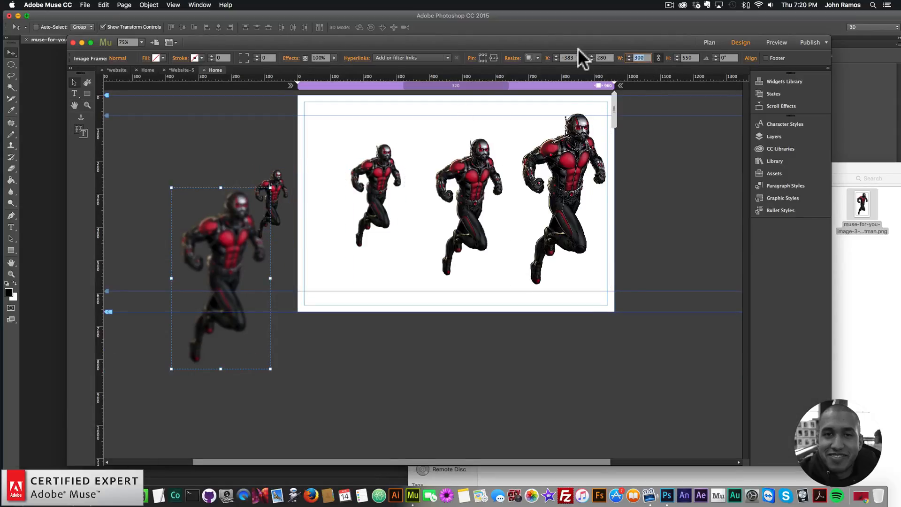
key(BackSpace)
text(60)
key(Return)
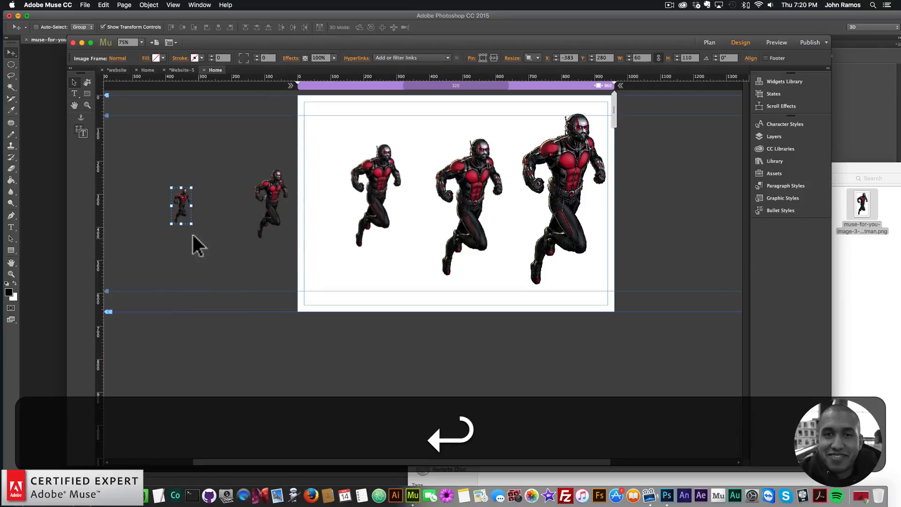
Arrange the five resized images into a rising diagonal staircase, smallest at bottom left to largest at top right
drag(189, 222, 221, 278)
drag(263, 213, 301, 259)
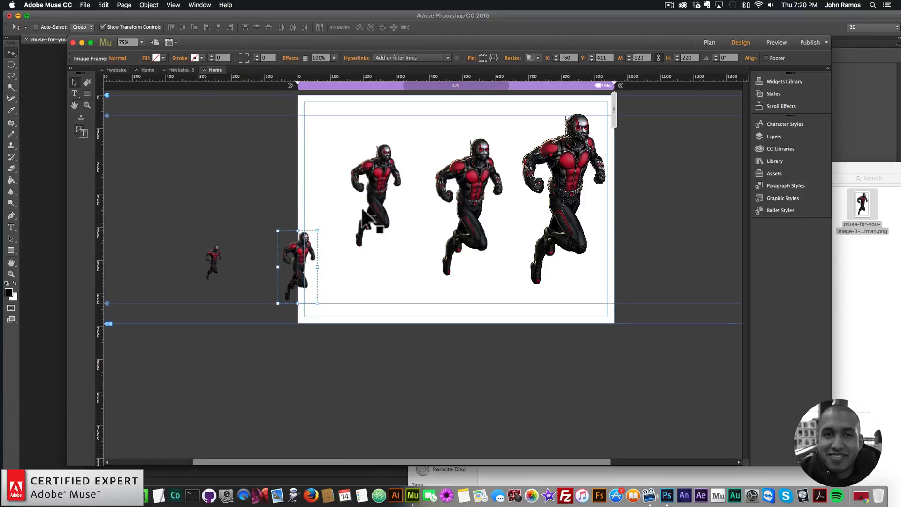
drag(380, 193, 385, 233)
drag(474, 183, 505, 222)
drag(390, 205, 453, 253)
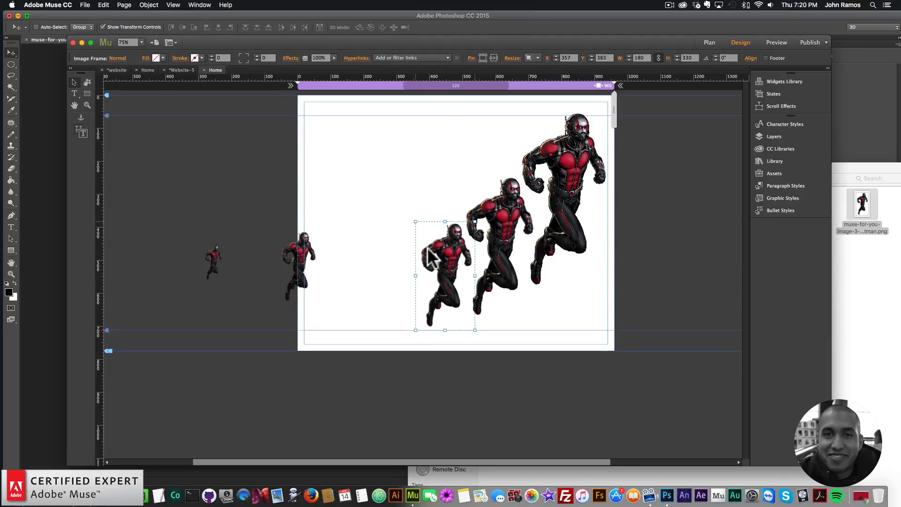
drag(306, 256, 404, 294)
drag(198, 251, 398, 296)
drag(454, 272, 485, 245)
drag(550, 200, 553, 206)
drag(664, 331, 341, 165)
drag(582, 182, 550, 198)
click(678, 213)
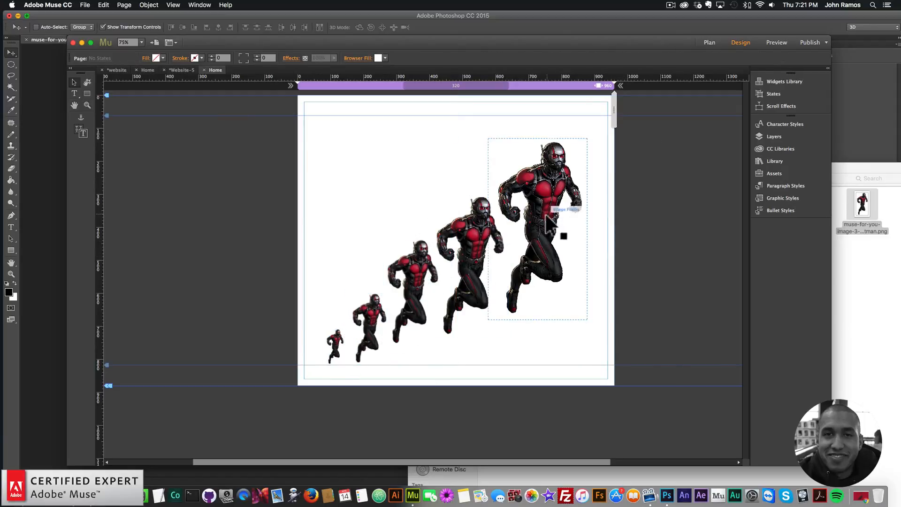
Search the library for parallax.js and place the Parallax.js Widget on the page, closing its options
click(332, 342)
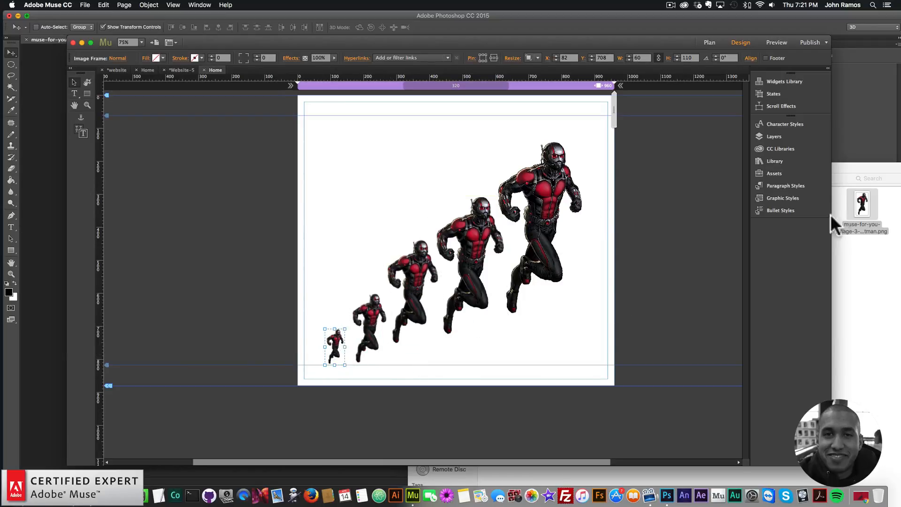
click(772, 160)
click(673, 179)
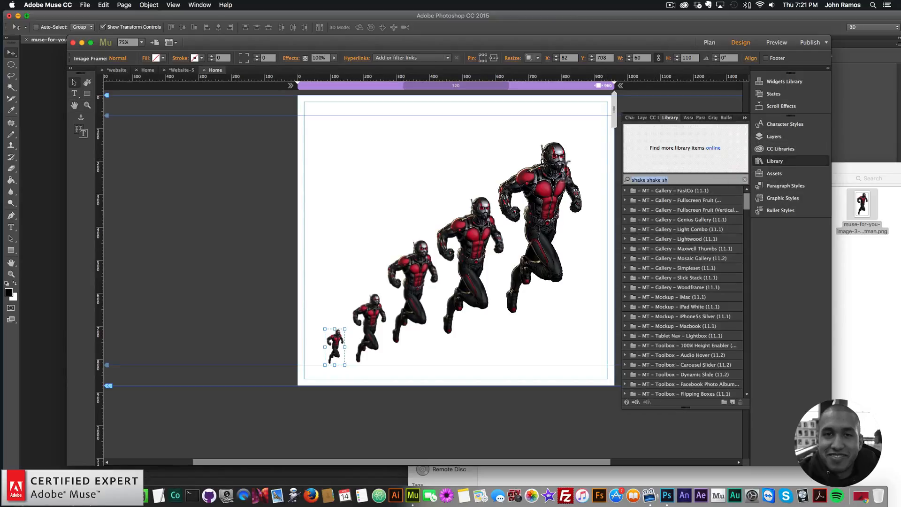
text(parallax.js)
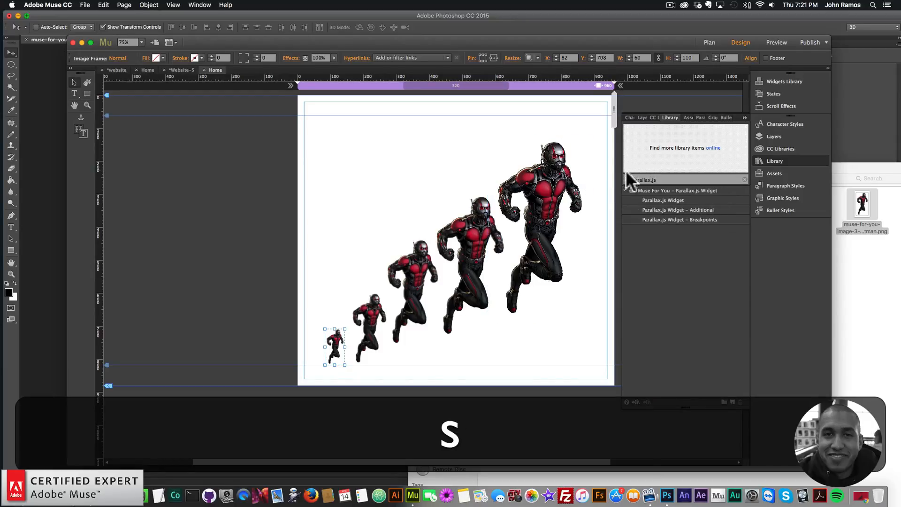
drag(656, 200, 300, 116)
key(super+z)
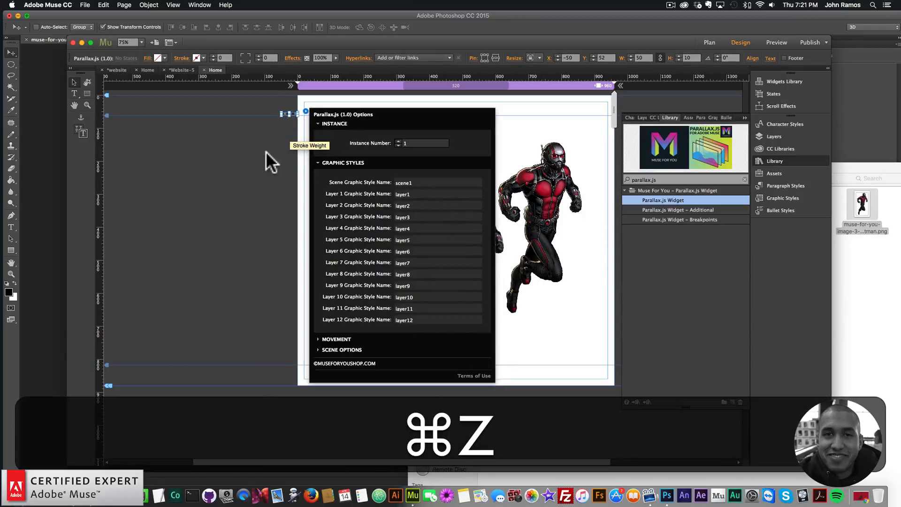
click(305, 114)
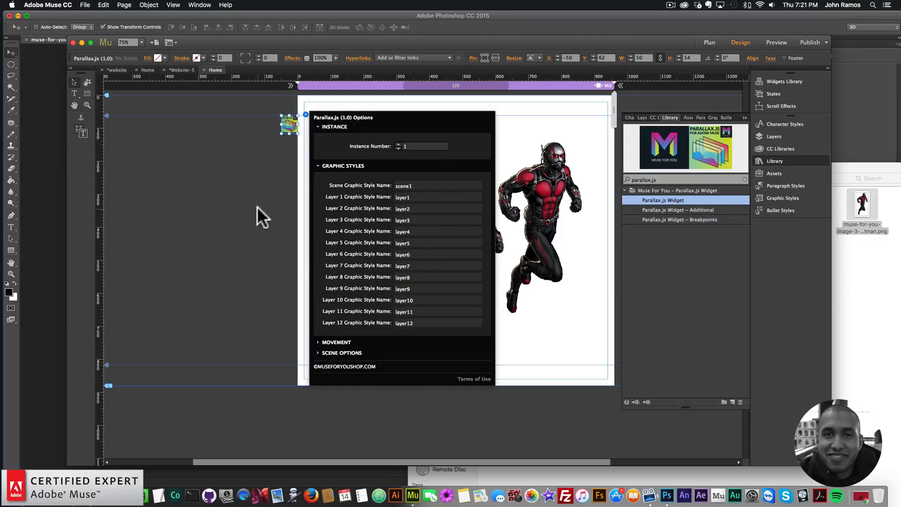
click(268, 277)
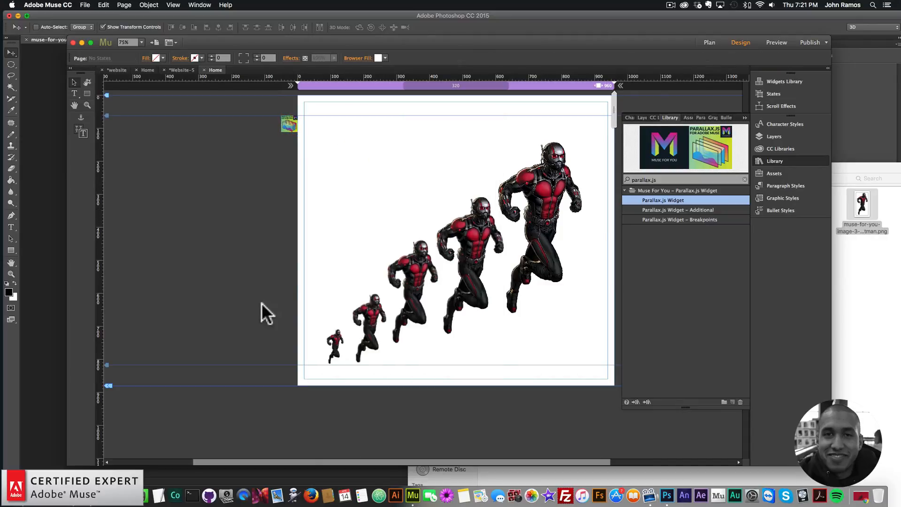
Create a graphic style from the smallest Ant-Man image and name it layer1
click(336, 343)
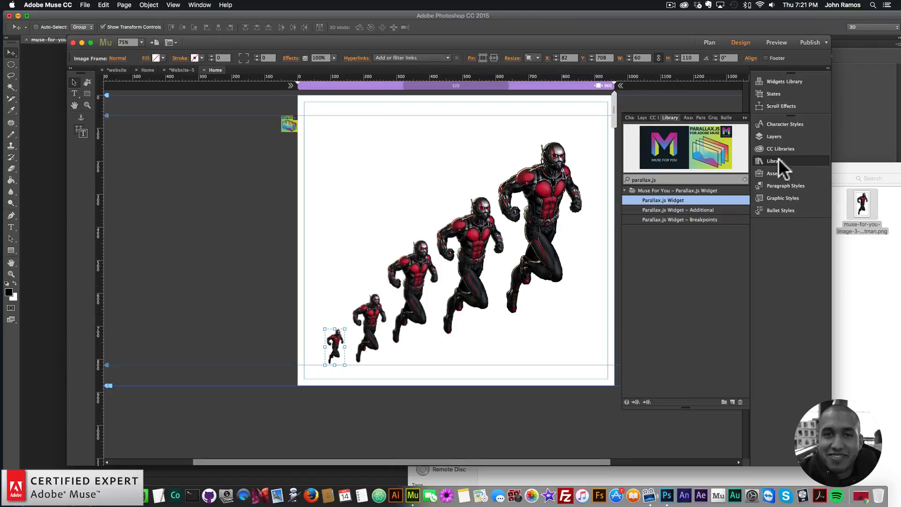
click(781, 197)
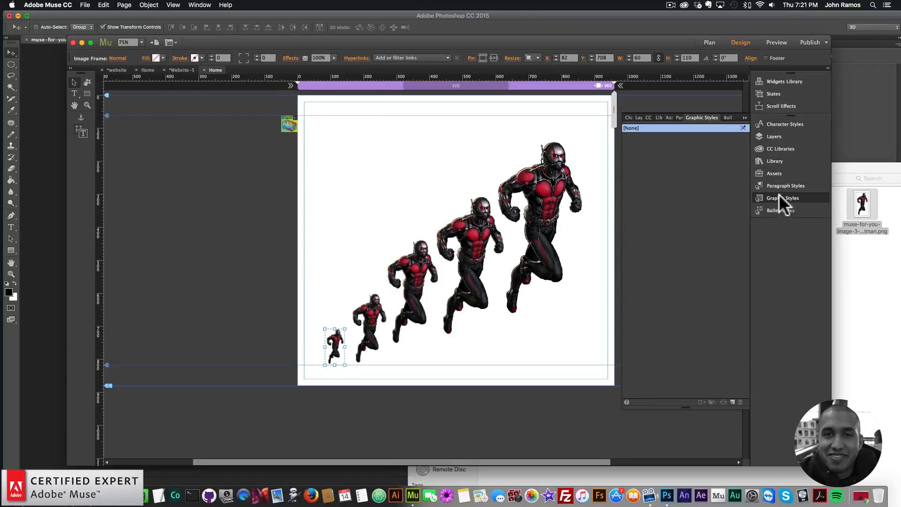
click(200, 4)
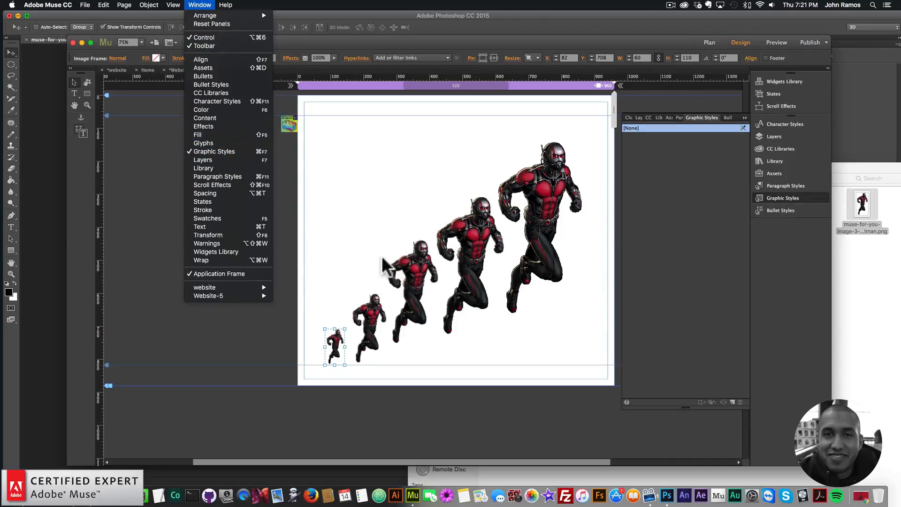
click(333, 344)
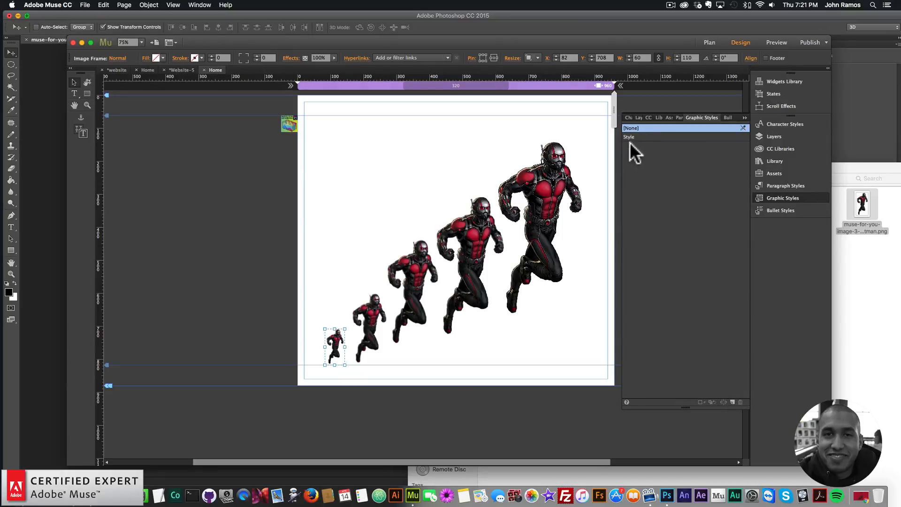
click(632, 136)
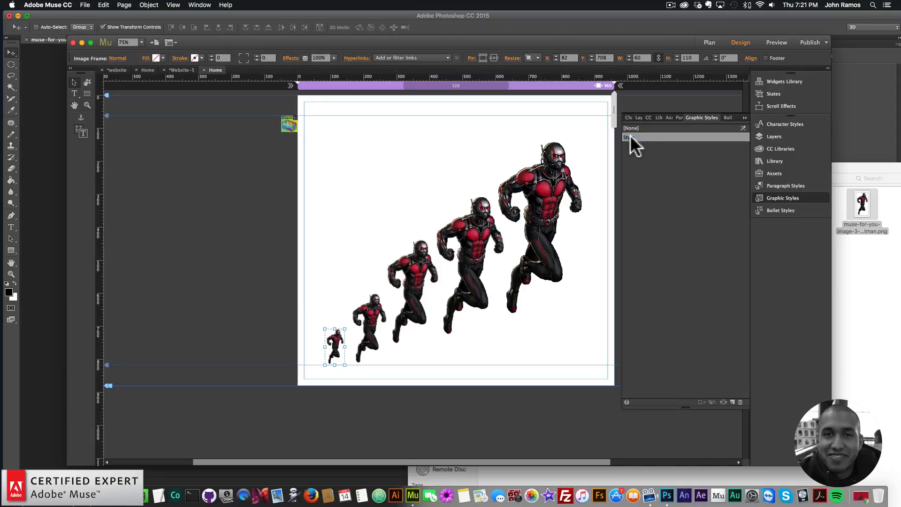
double_click(632, 135)
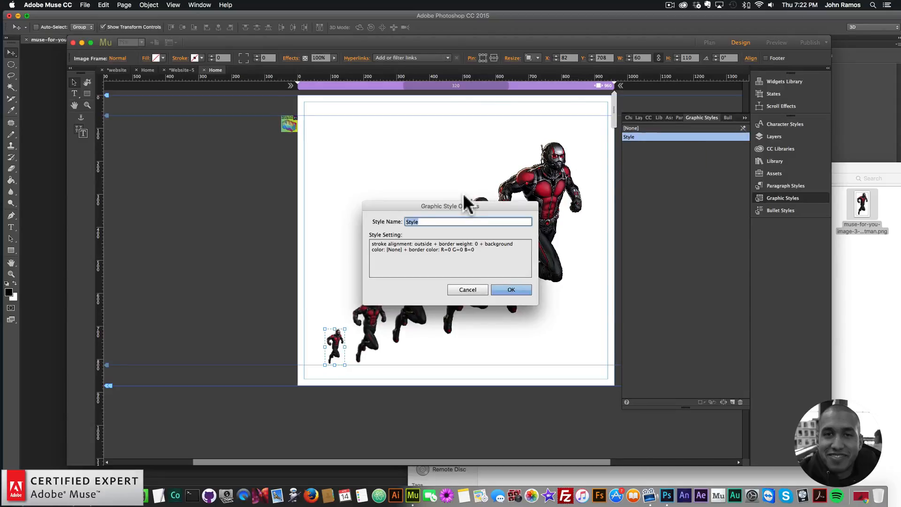
text(layer1)
key(Return)
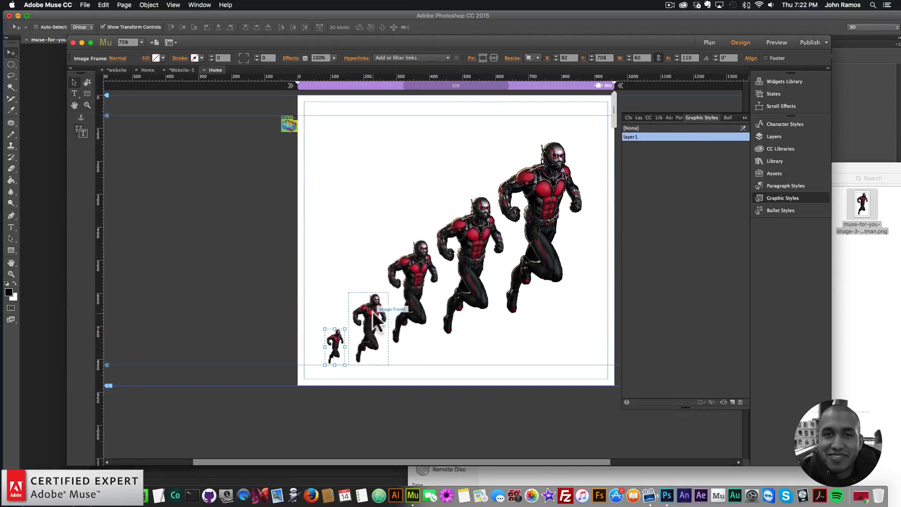
Create a graphic style from the second image and name it layer2
click(732, 401)
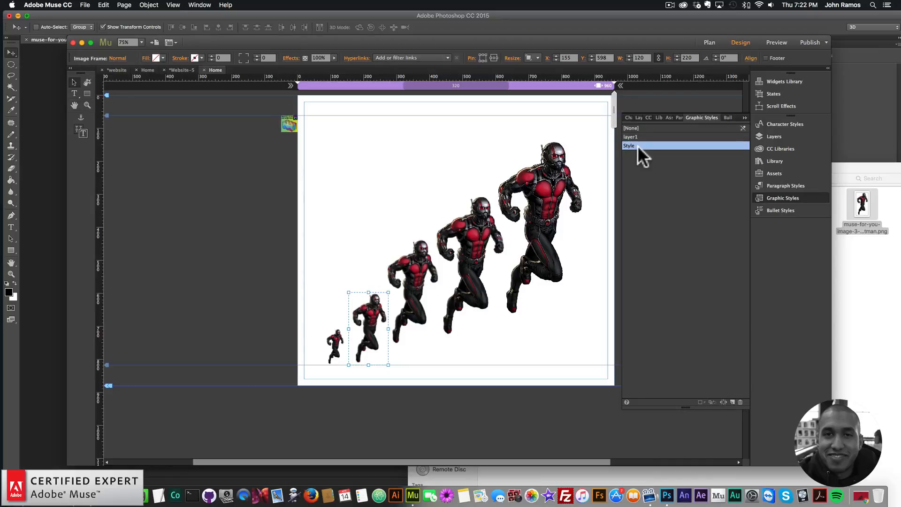
double_click(637, 145)
text(layer2)
key(Return)
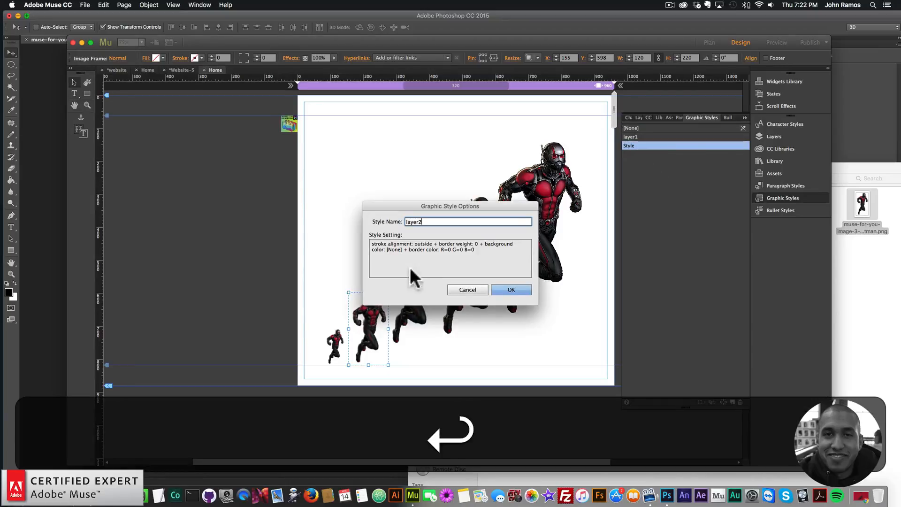
Create a graphic style from the third image, removing the extra duplicate style, and name it layer3
click(410, 291)
double_click(732, 402)
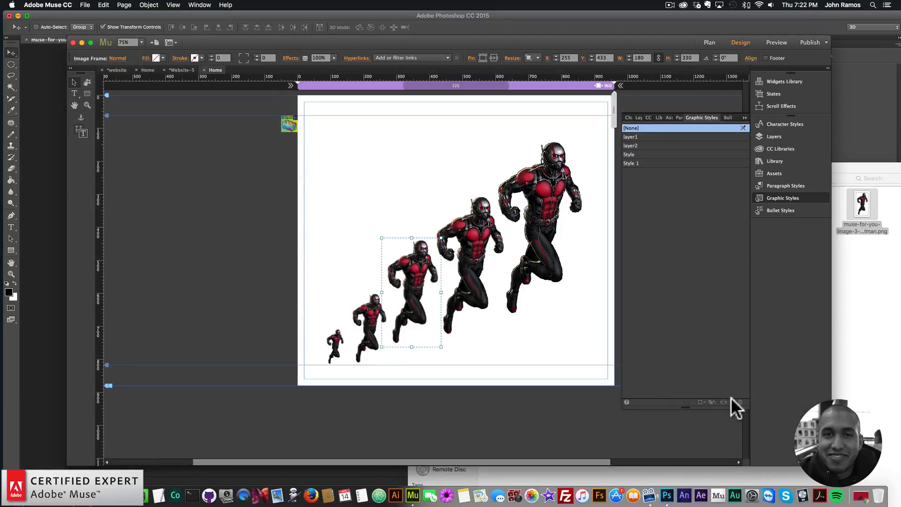
click(641, 163)
key(super+z)
key(super+z)
key(super+z)
double_click(641, 155)
text(layer3)
key(Return)
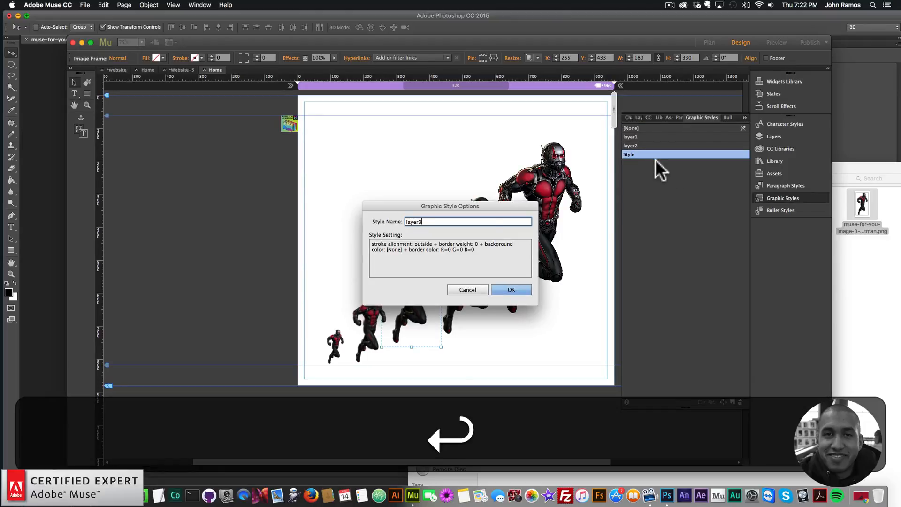
Create a graphic style from the fourth image and name it layer4
click(647, 130)
click(732, 401)
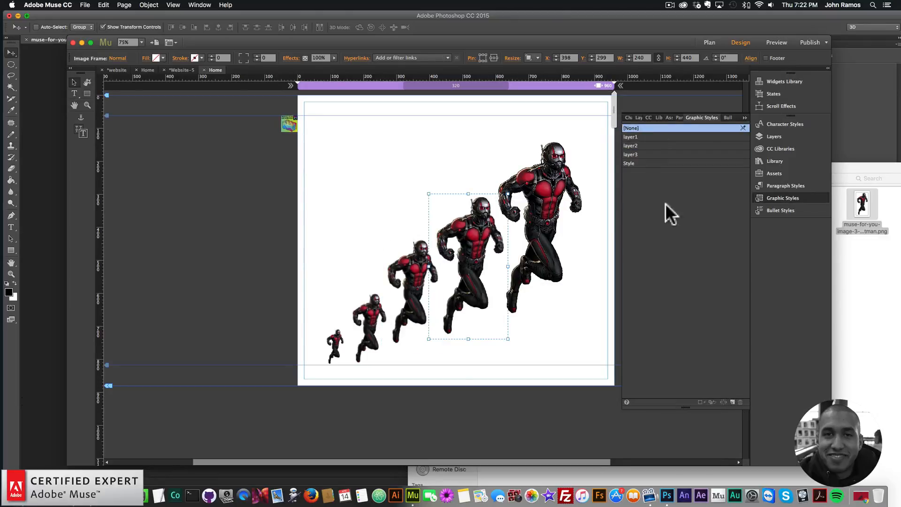
double_click(634, 163)
text(layer4)
key(Return)
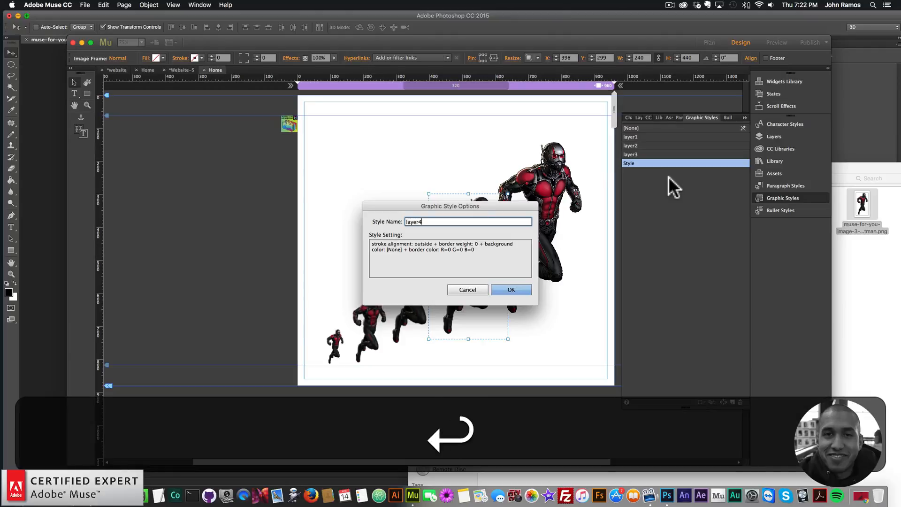
Create a graphic style from the largest, sharpest image and name it layer5
click(560, 184)
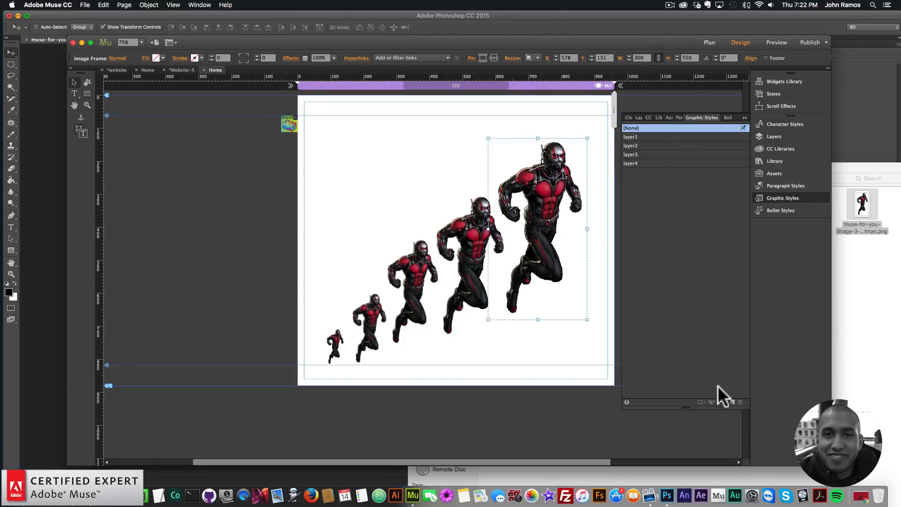
click(733, 402)
double_click(627, 173)
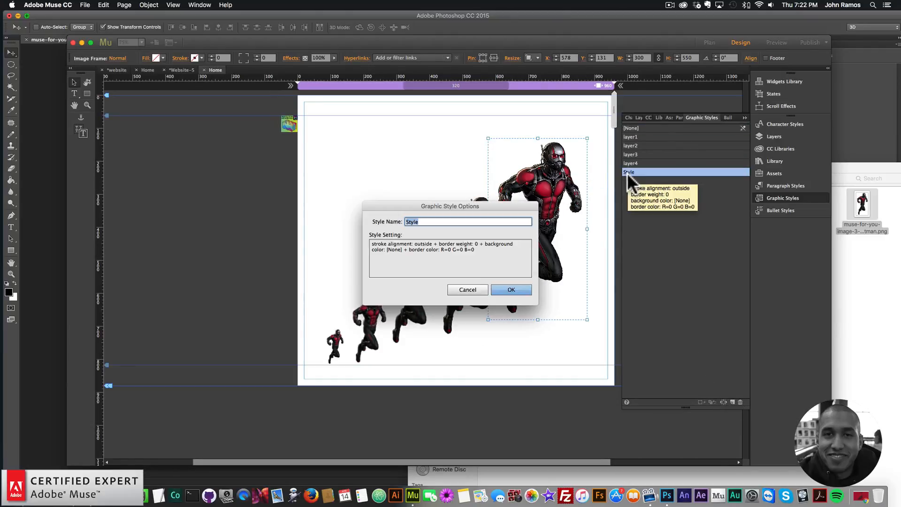
text(layer5)
key(Return)
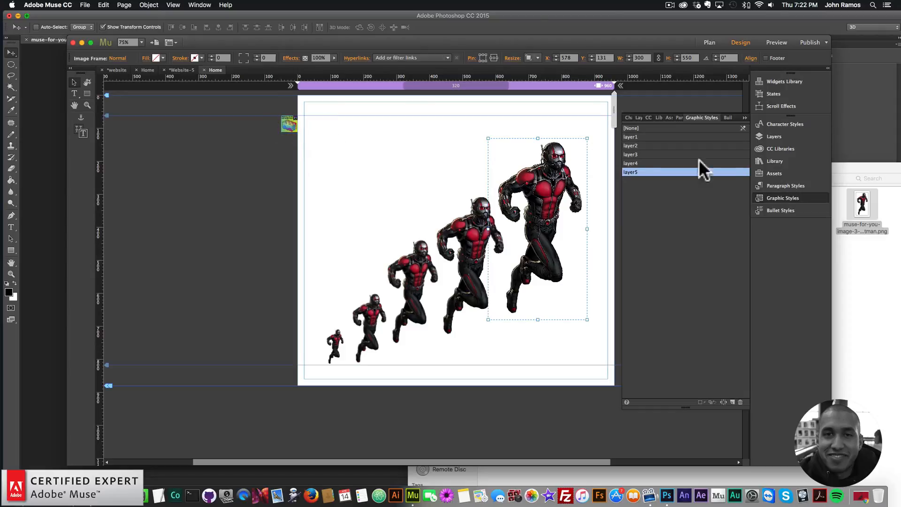
Draw a rectangle about 920 by 798 covering the page content and set it to stretch to browser width
click(779, 197)
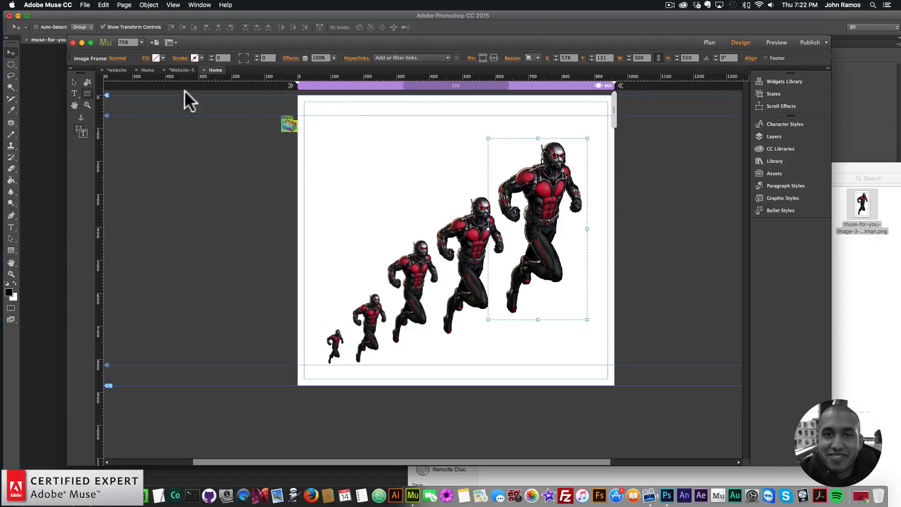
key(m)
drag(304, 115, 614, 382)
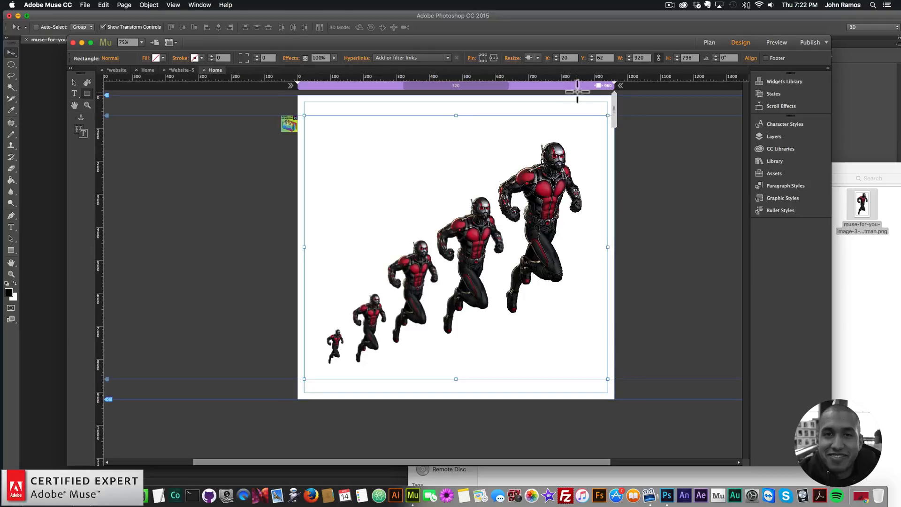
click(537, 58)
click(552, 95)
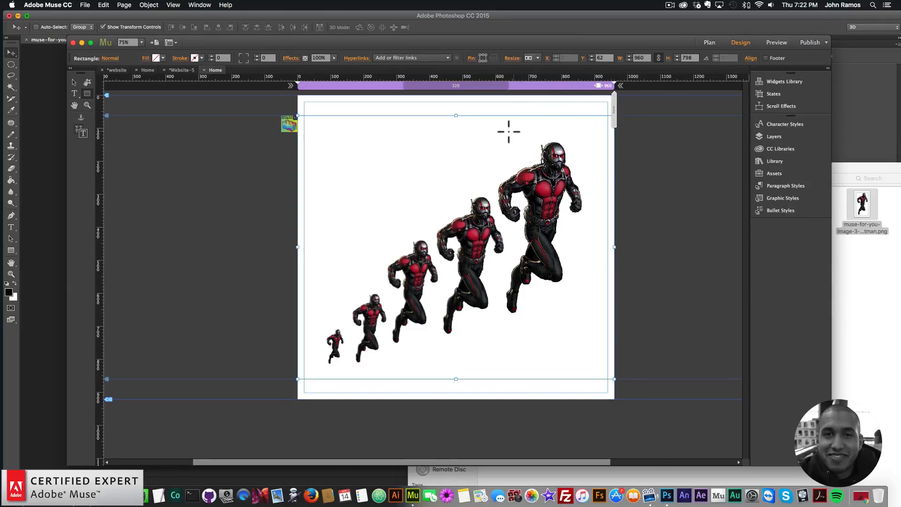
Send the full-width rectangle to the back behind the Ant-Man images
right_click(441, 124)
mouse_move(471, 167)
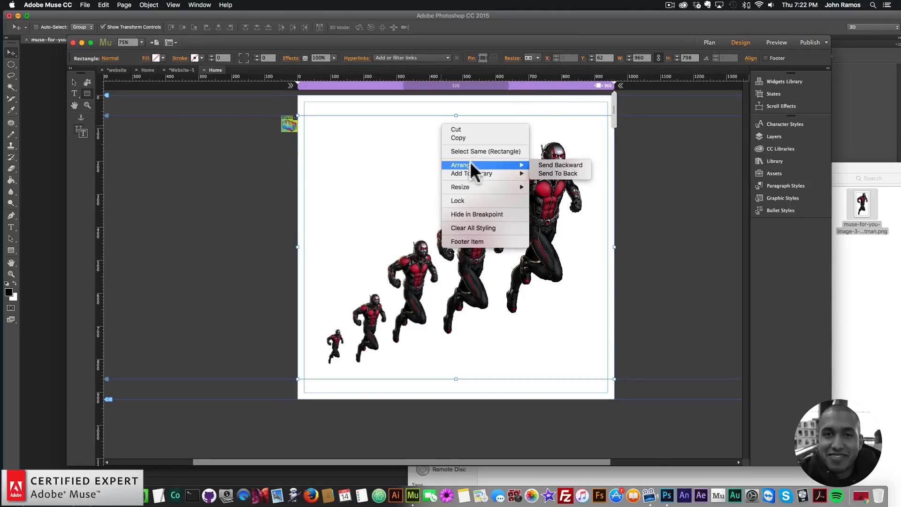
click(568, 174)
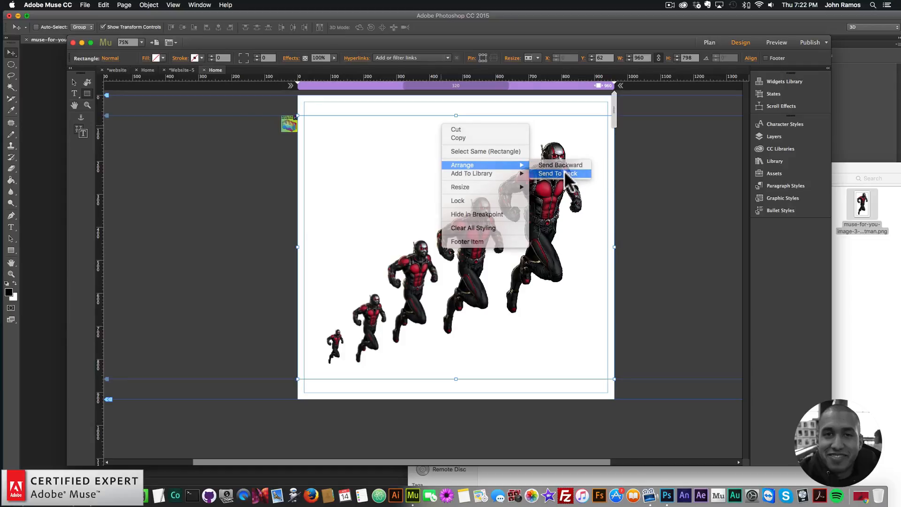
Create a new graphic style from the rectangle and name it scene1
click(784, 198)
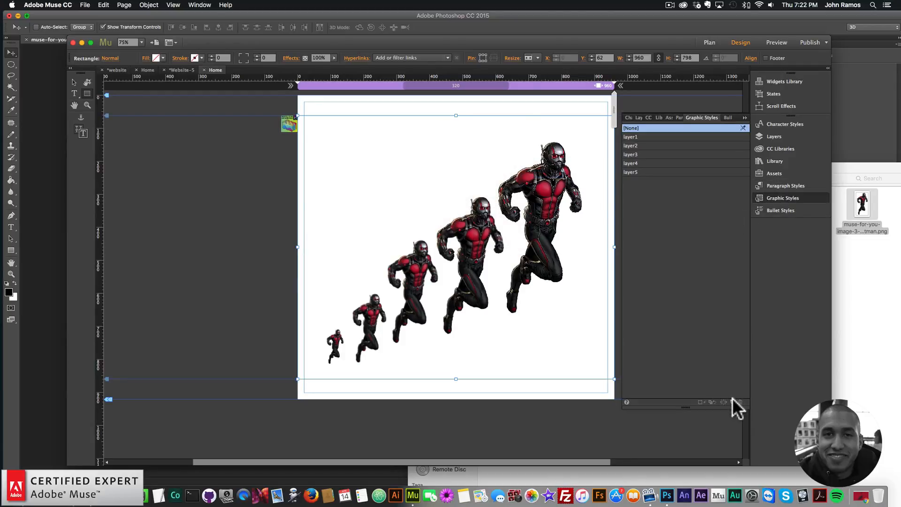
double_click(635, 180)
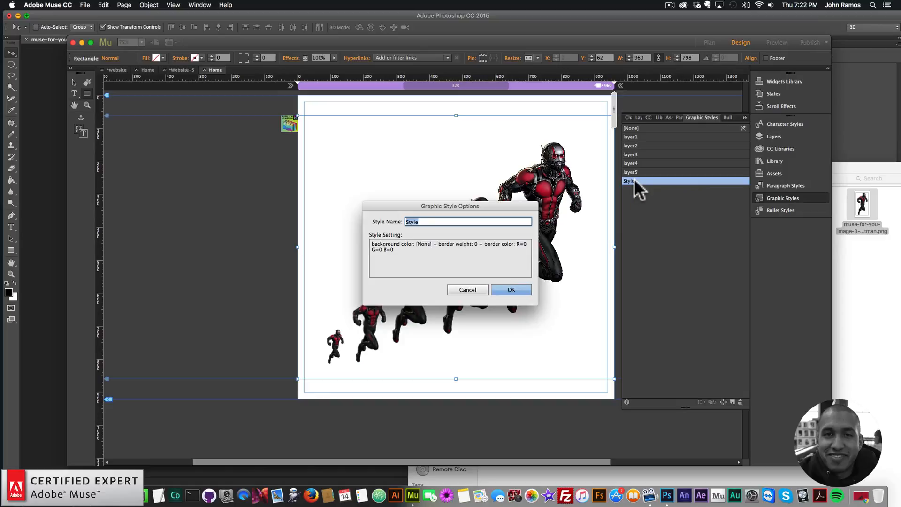
text(scene1)
key(Return)
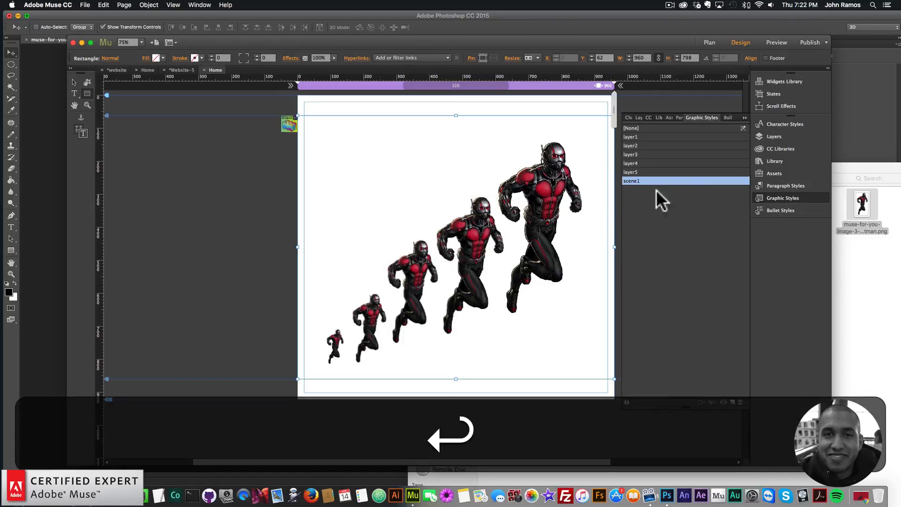
click(760, 197)
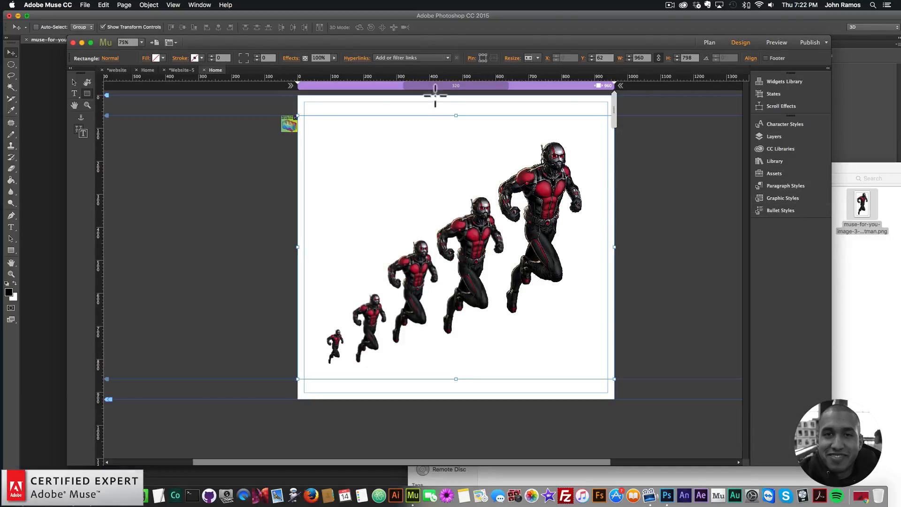
Open the Parallax.js widget options to check the scene and layer graphic style names
click(74, 83)
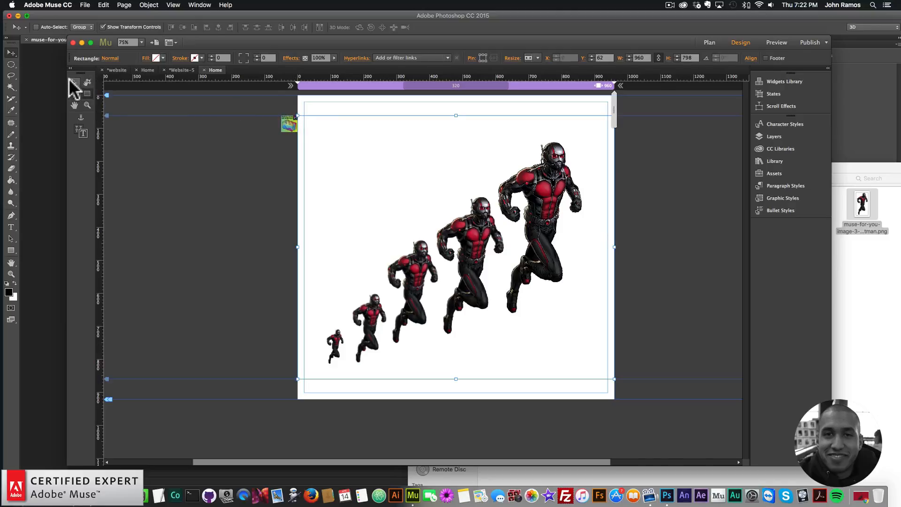
click(288, 120)
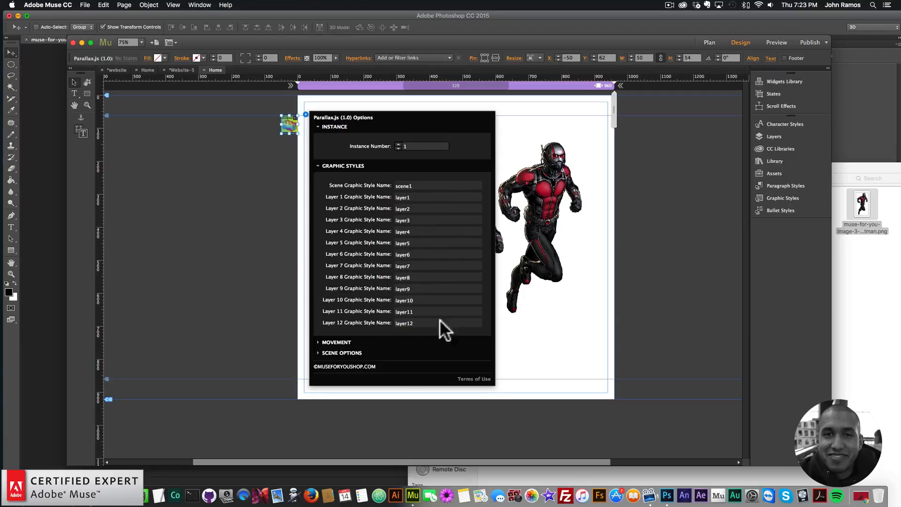
click(265, 203)
Preview the page in the browser
click(85, 7)
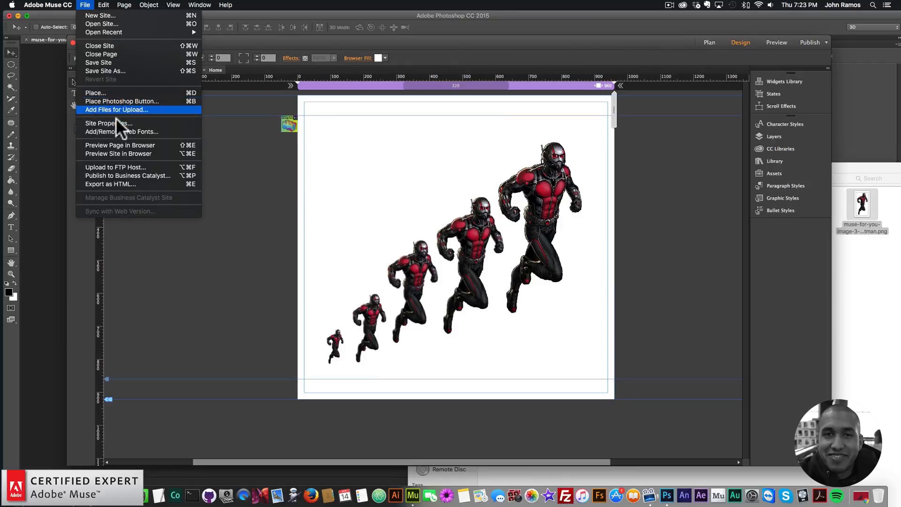
click(116, 141)
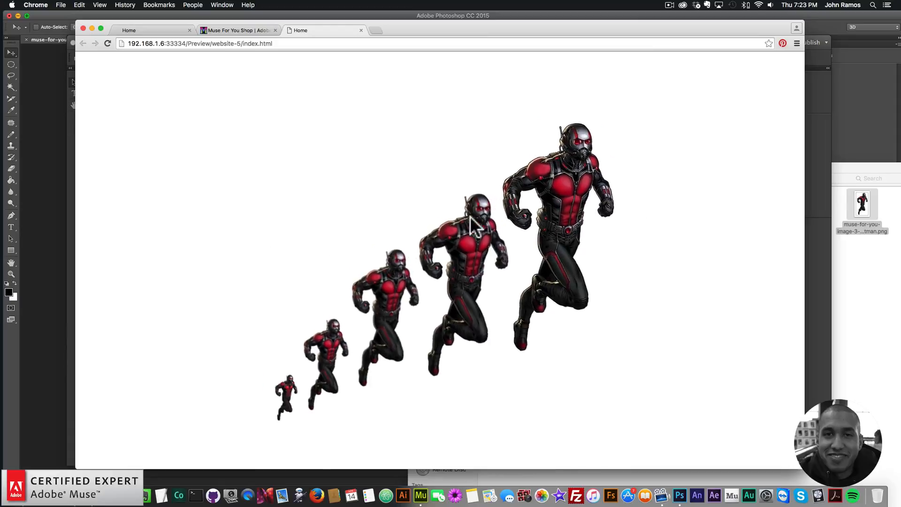
drag(375, 26, 467, 73)
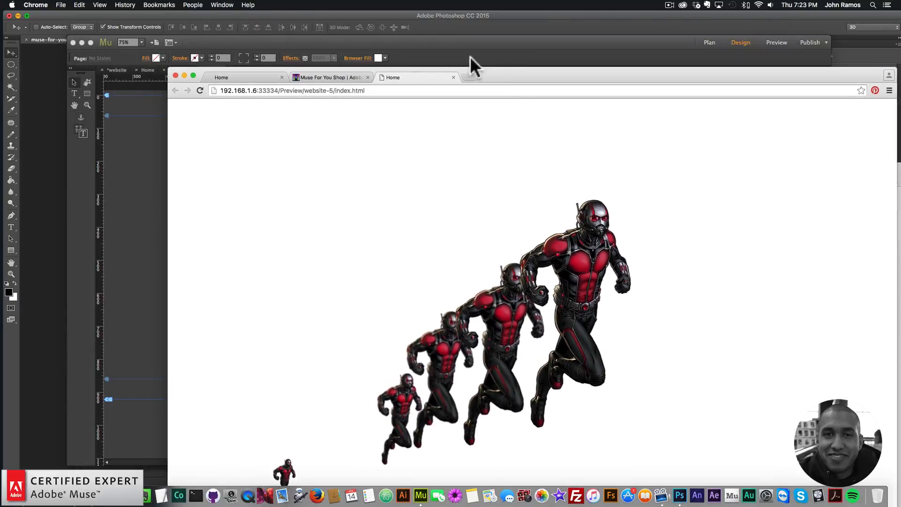
click(160, 159)
In the Parallax.js widget's Movement settings, set Movement 1 to 0.2 and Movement 2 to 0.4
click(295, 121)
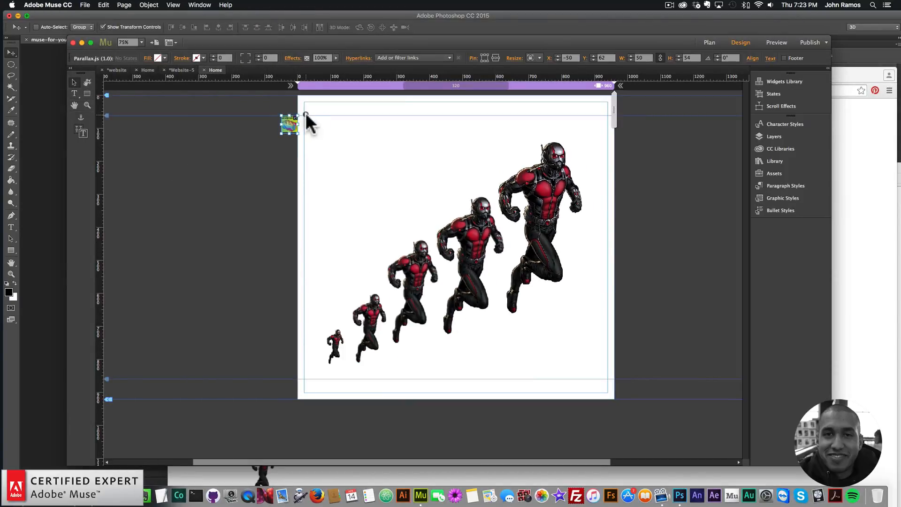
click(306, 114)
click(343, 343)
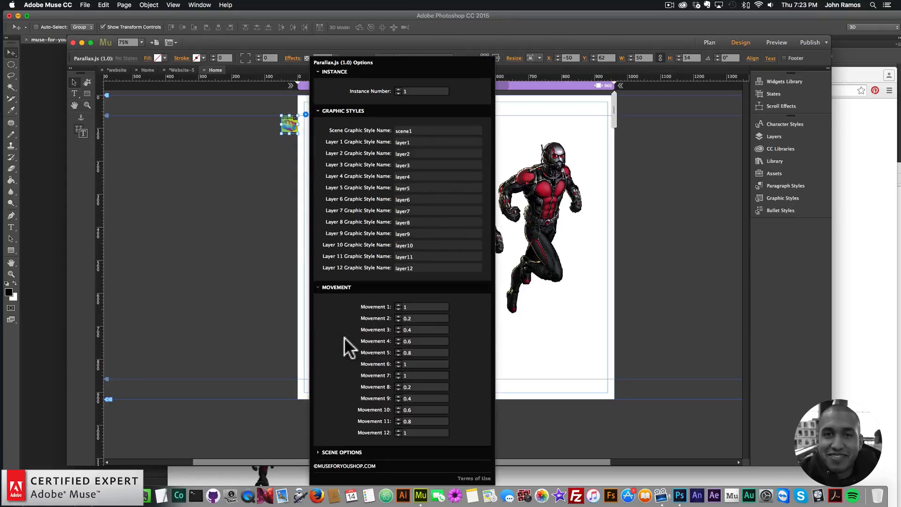
drag(399, 305, 375, 301)
text(.2)
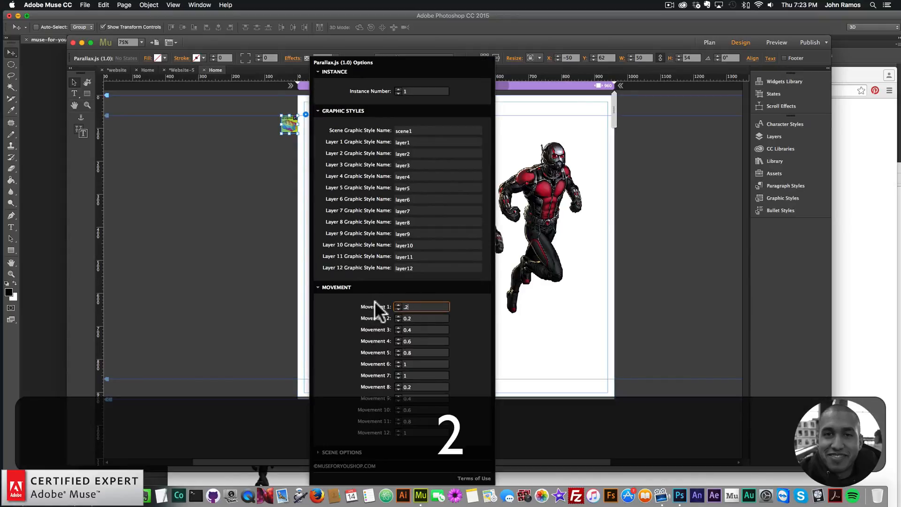
click(424, 318)
key(BackSpace)
text(3)
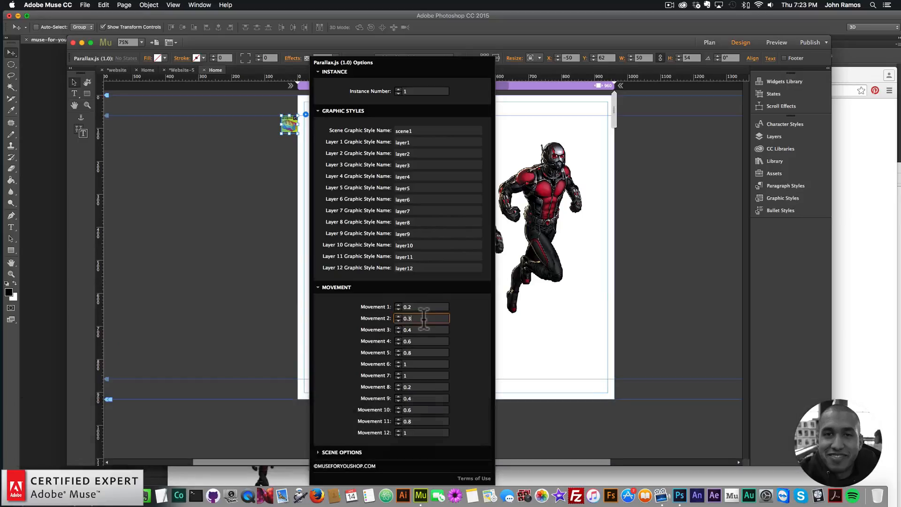
key(BackSpace)
text(4)
Set Movement 3 to 0.6, Movement 4 to 0.8 and Movement 5 to 1
click(418, 330)
key(BackSpace)
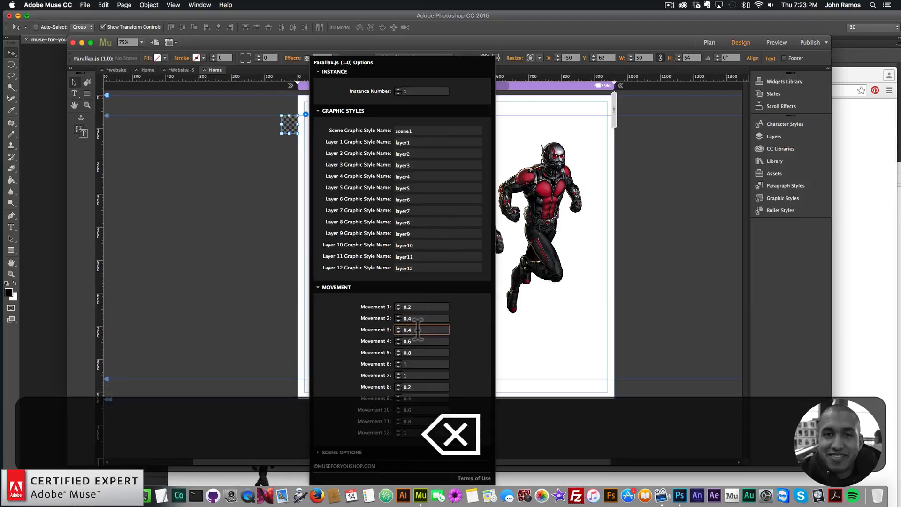
text(6)
click(432, 341)
key(BackSpace)
text(8)
click(417, 352)
text(1)
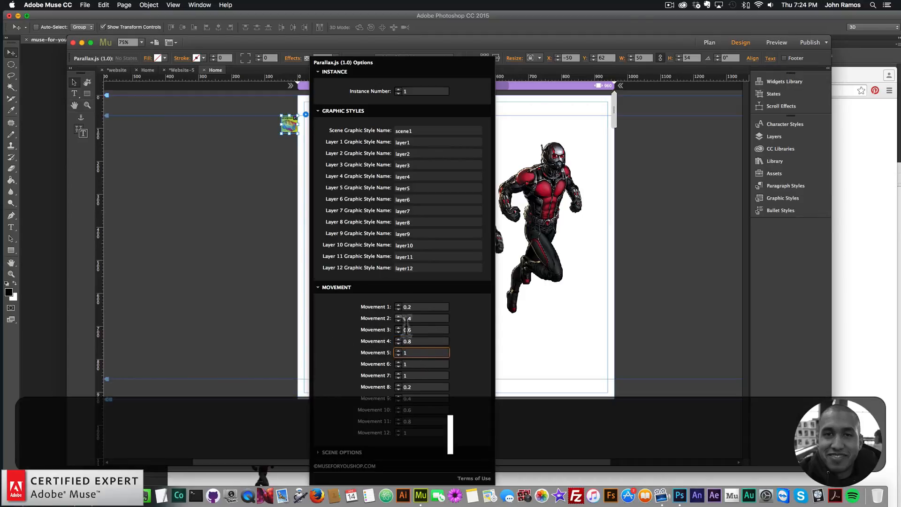
click(226, 202)
Preview the page in the browser to test the parallax movement
click(85, 5)
click(119, 145)
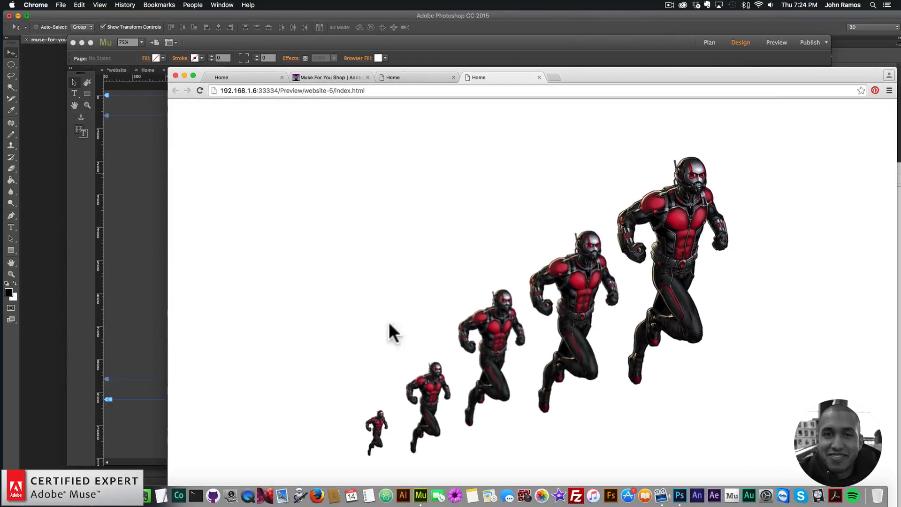
click(147, 249)
drag(624, 140, 310, 366)
drag(563, 227, 560, 239)
click(646, 221)
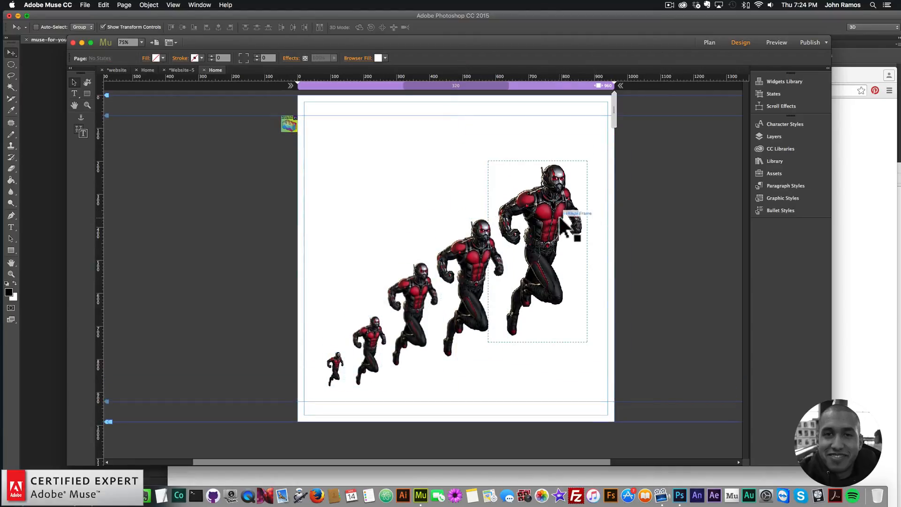
Set the browser fill to the red sampled from the Ant-Man suit
click(385, 56)
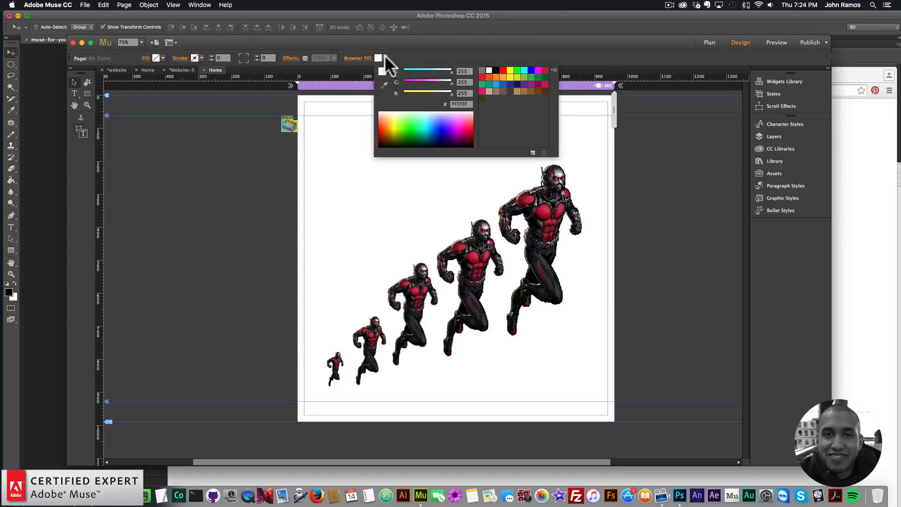
click(384, 84)
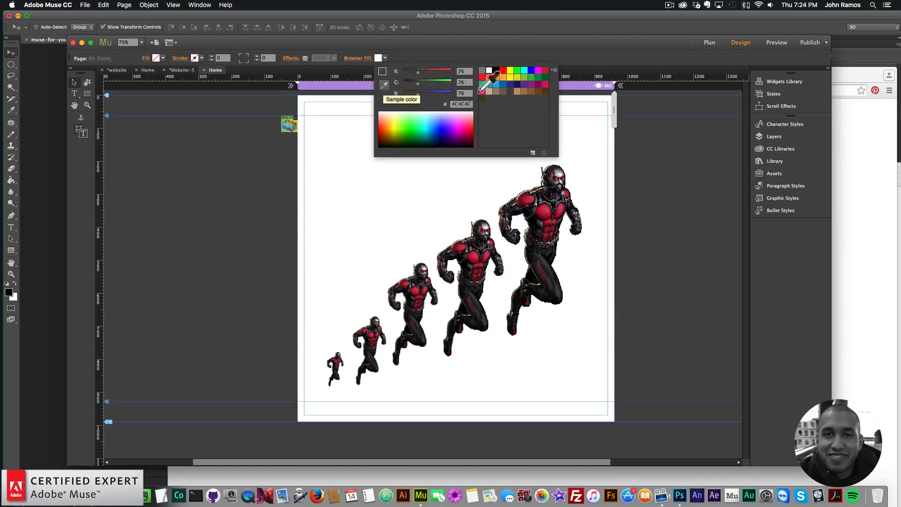
click(545, 217)
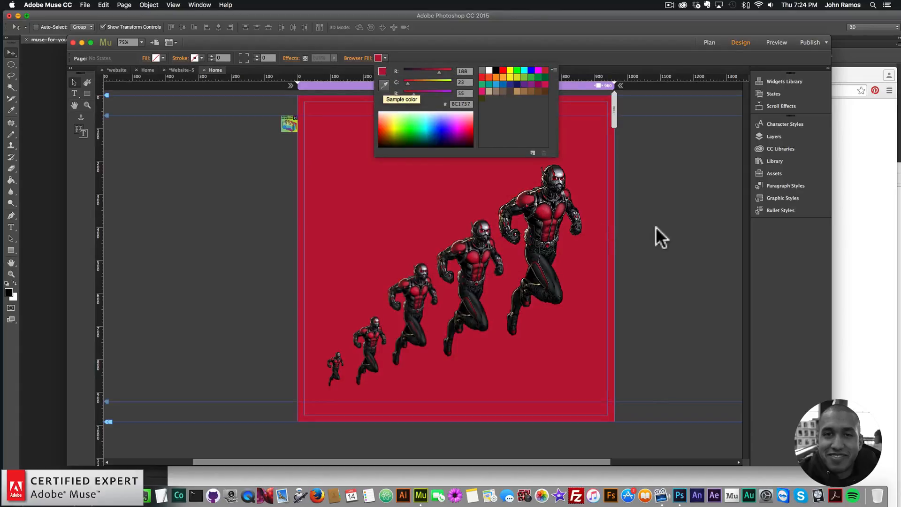
click(638, 207)
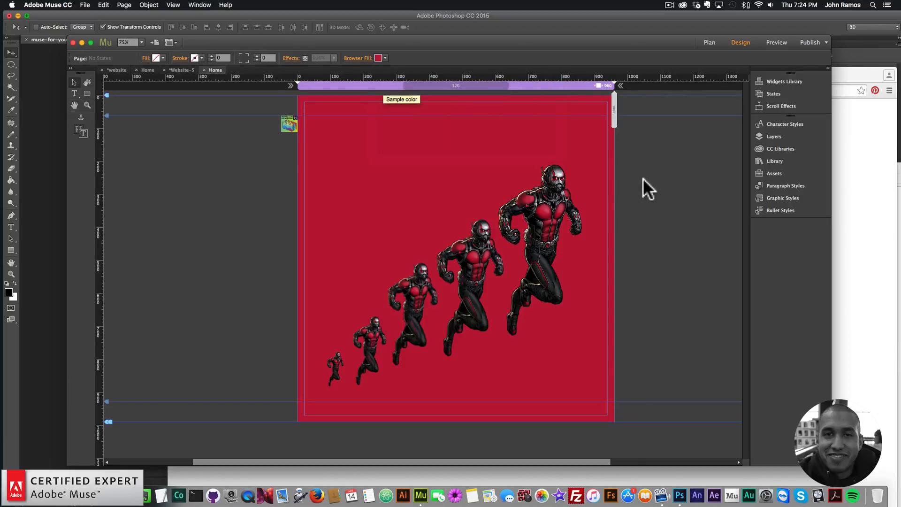
Add the Muse Motion 2 Add First and 2D-Transformations – Sequence widgets from the Library to the page
click(770, 160)
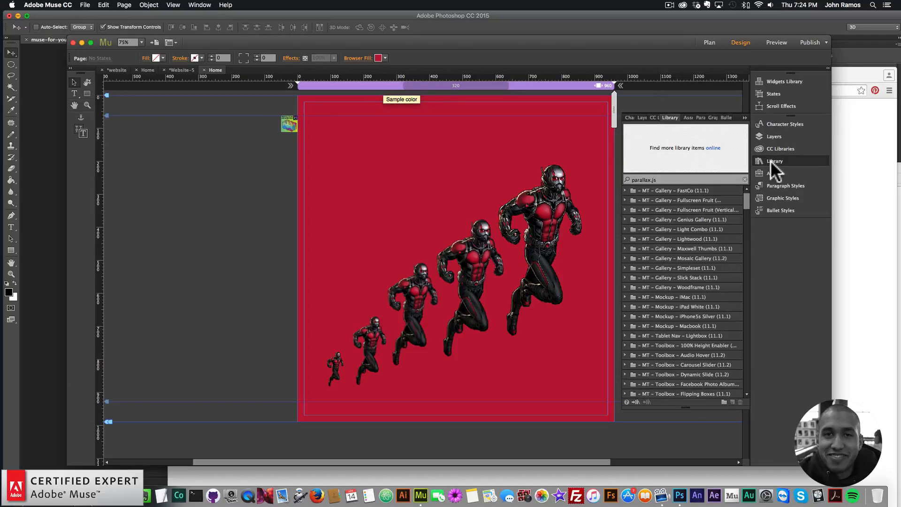
double_click(677, 180)
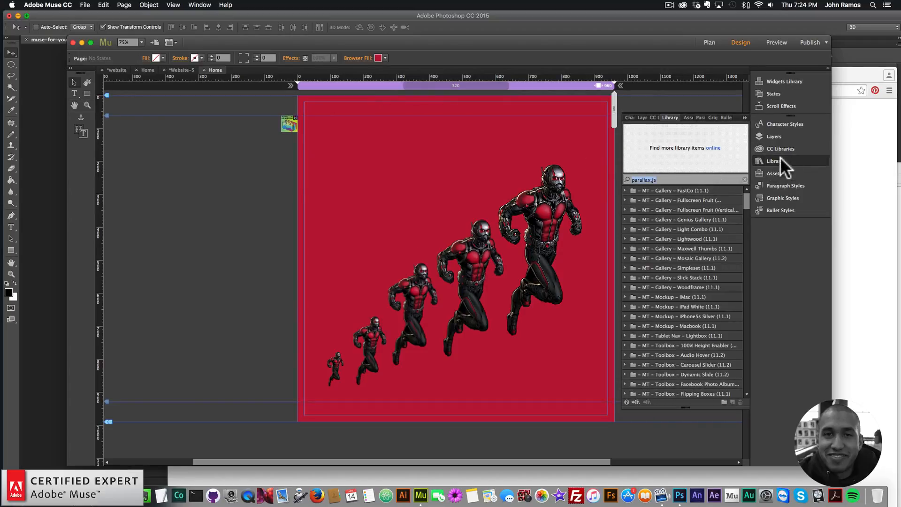
click(200, 5)
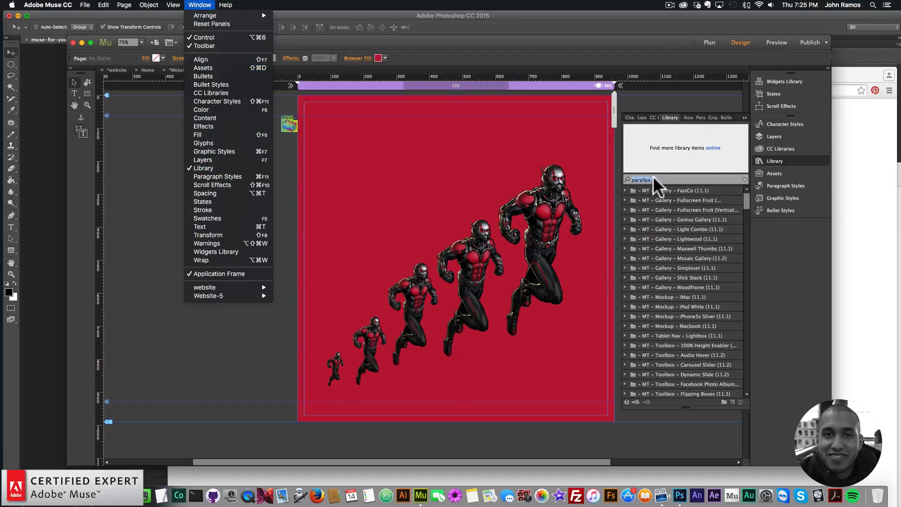
click(674, 177)
text(m)
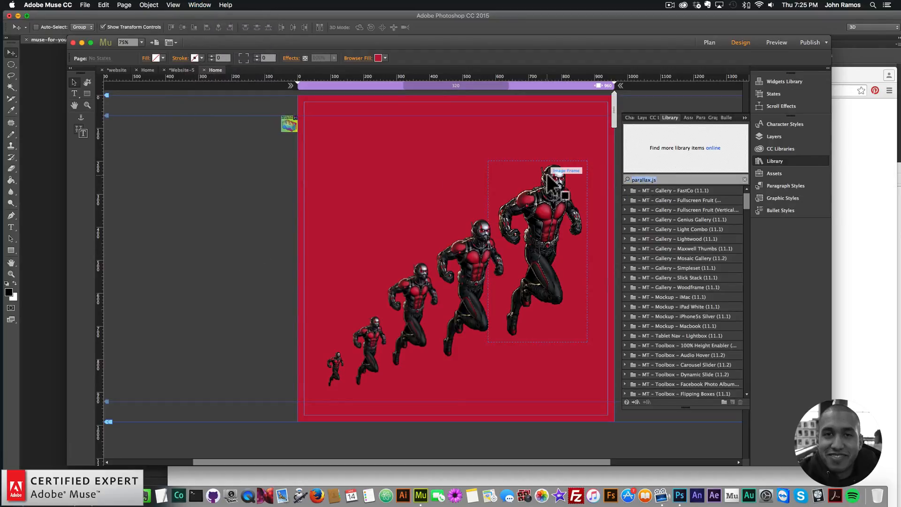
text(use motion 2)
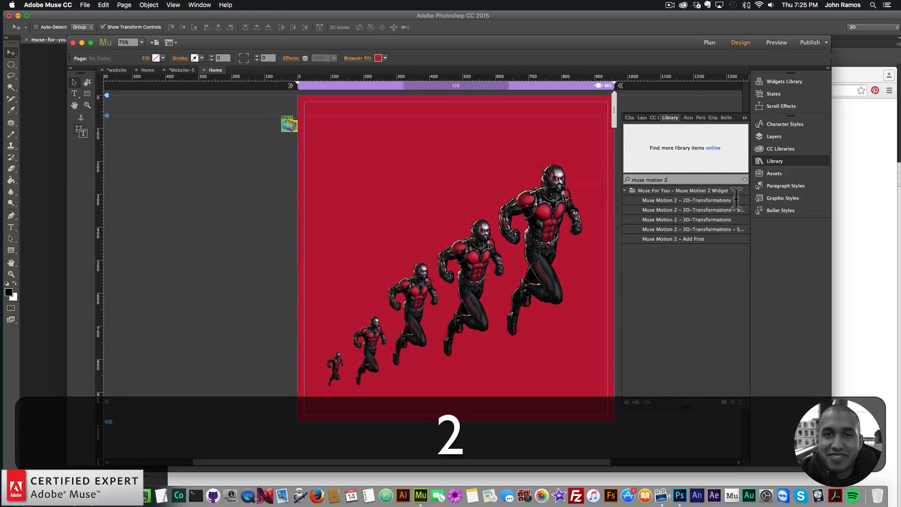
drag(687, 240, 286, 100)
click(696, 210)
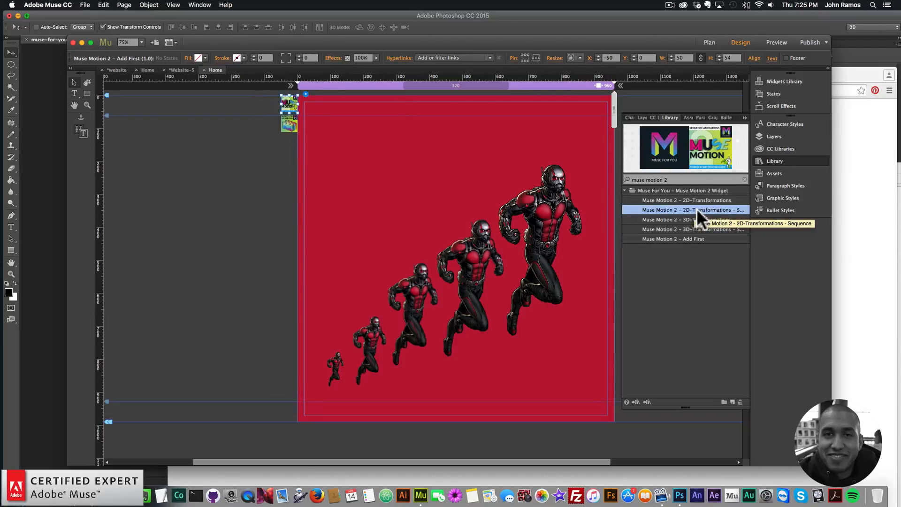
drag(696, 209, 275, 139)
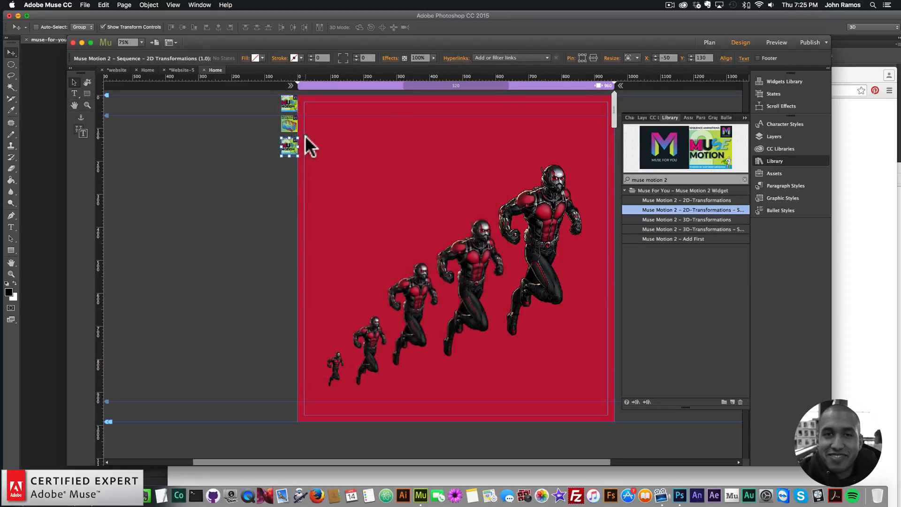
Open the sequence widget's options and set Animation 1's graphic style name to layer1
click(305, 136)
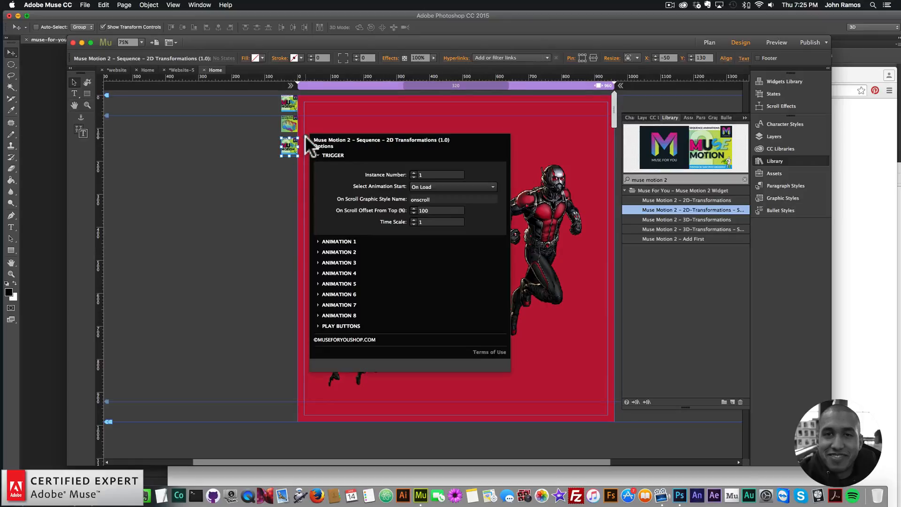
click(357, 242)
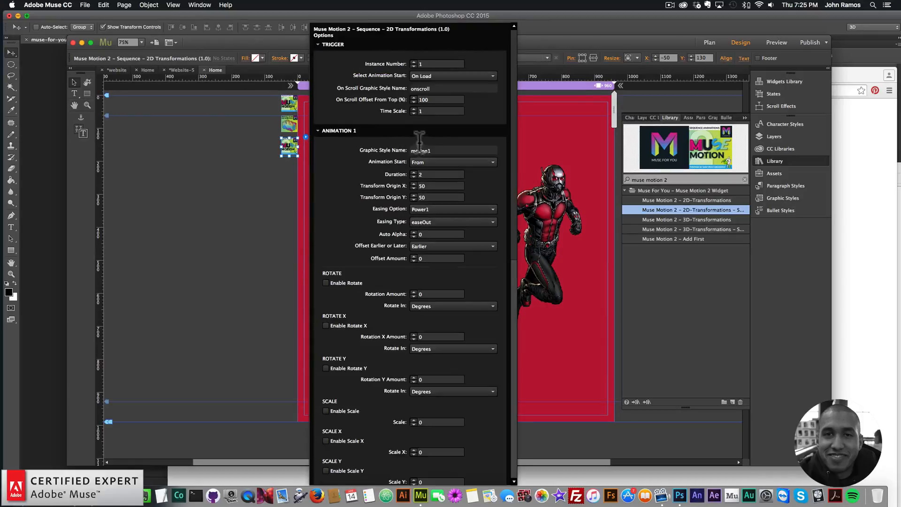
text(small)
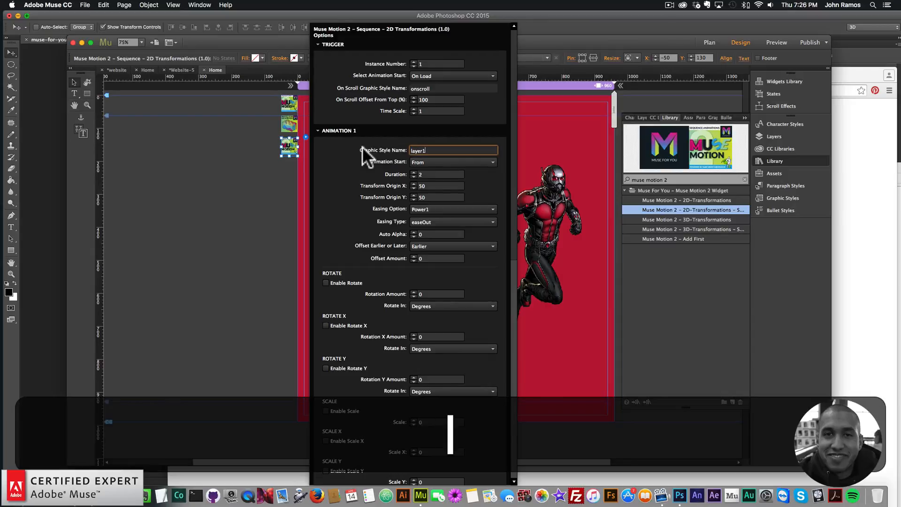
click(338, 134)
Set Animation 2's graphic style name to layer2
click(339, 253)
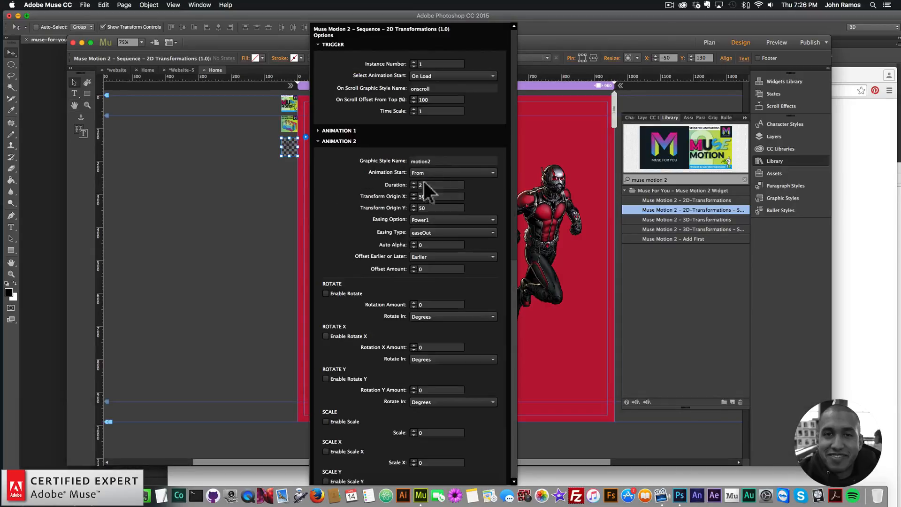
text(layer2)
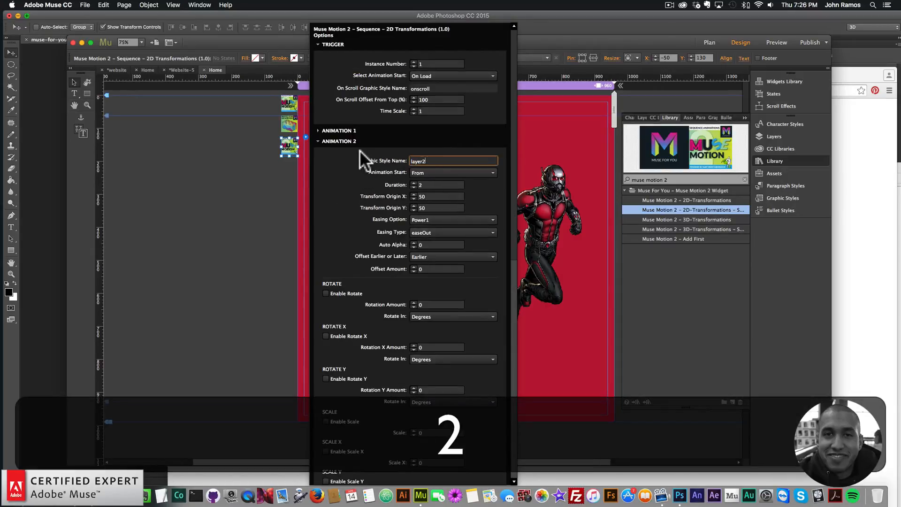
key(Return)
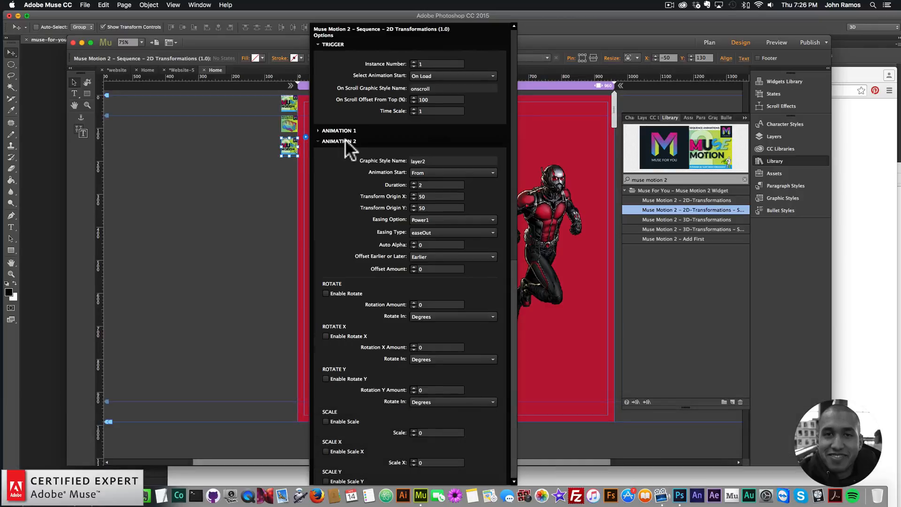
click(343, 139)
Set Animation 3's graphic style name to layer3
click(338, 262)
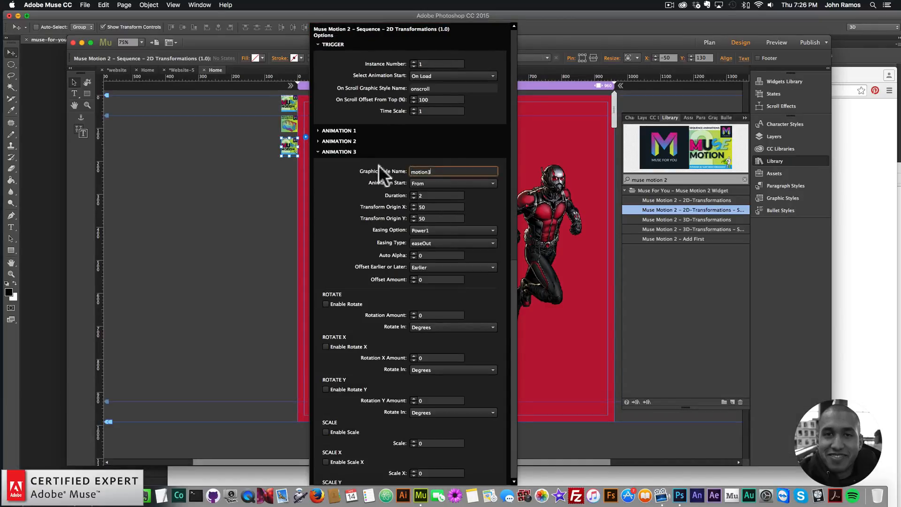
text(layer4)
key(super+a)
text(layer3)
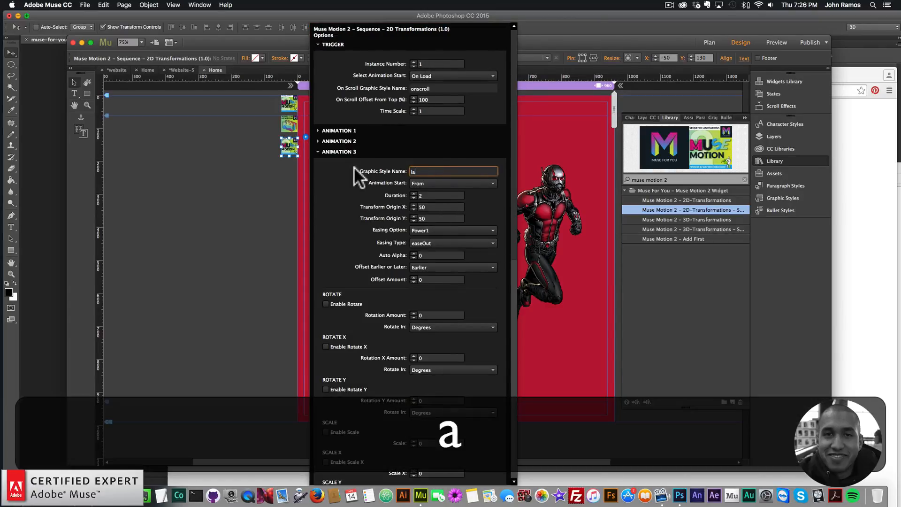
click(336, 151)
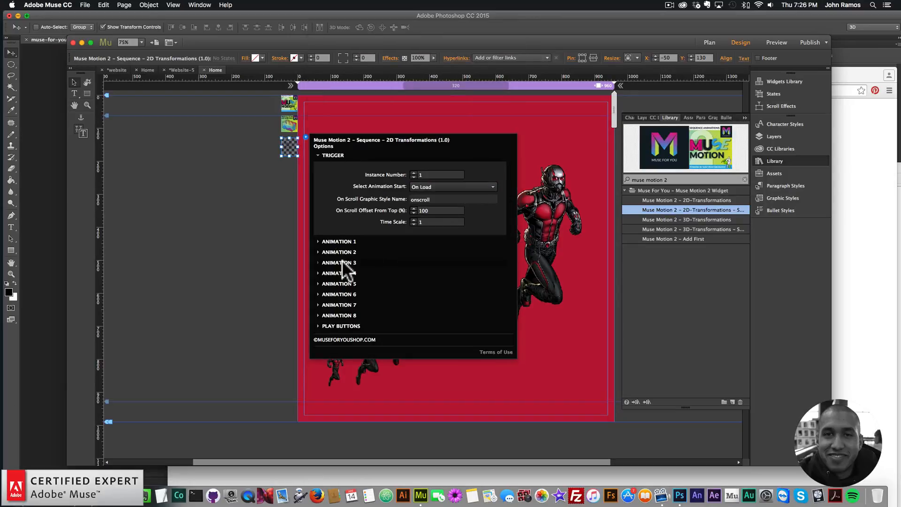
Set Animation 4's graphic style name to layer4
click(368, 273)
click(446, 183)
key(super+a)
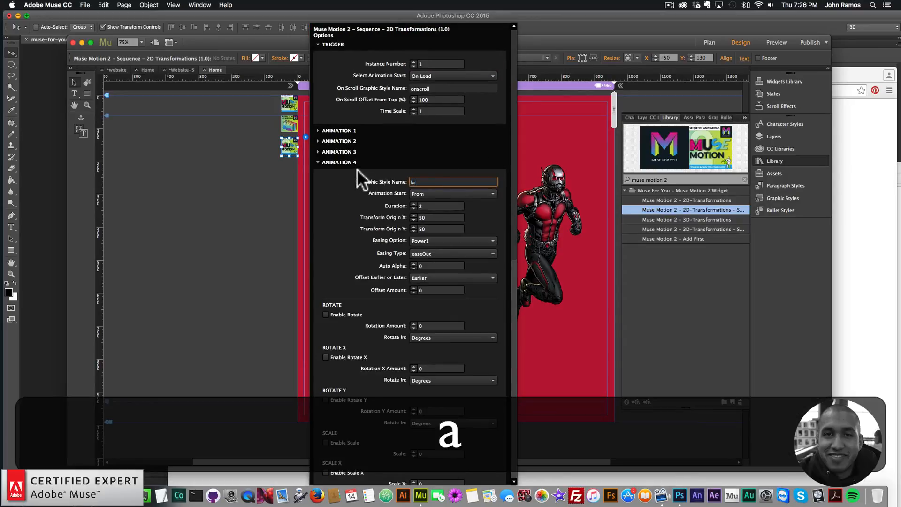
text(layer4)
key(Return)
click(348, 162)
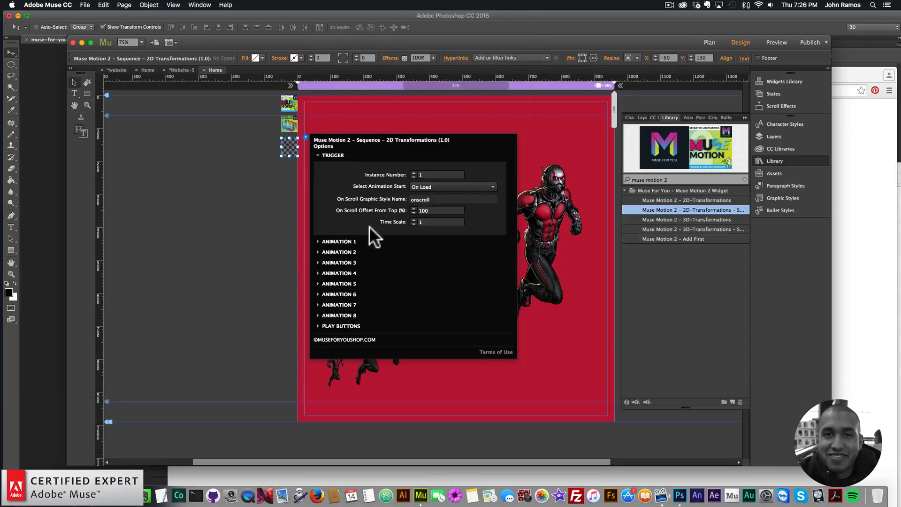
Set Animation 5's graphic style name to layer5
click(340, 283)
click(422, 193)
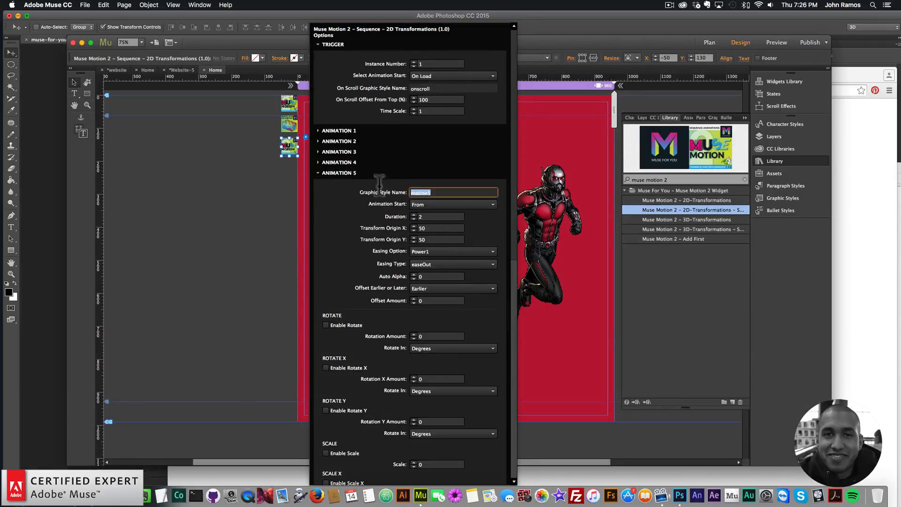
key(super+a)
text(layer5)
key(Return)
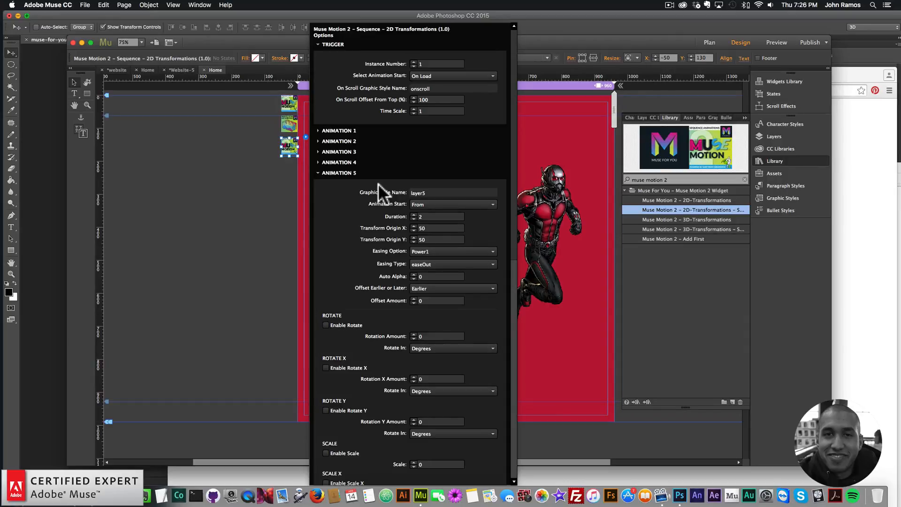
click(340, 172)
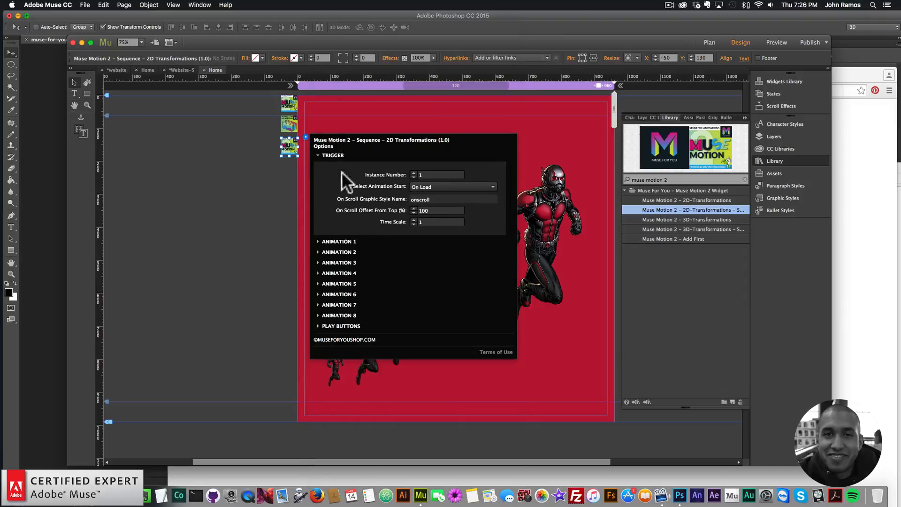
Enable scale on Animation 1 with a scale of 1 and set its easing option to Power4
click(339, 241)
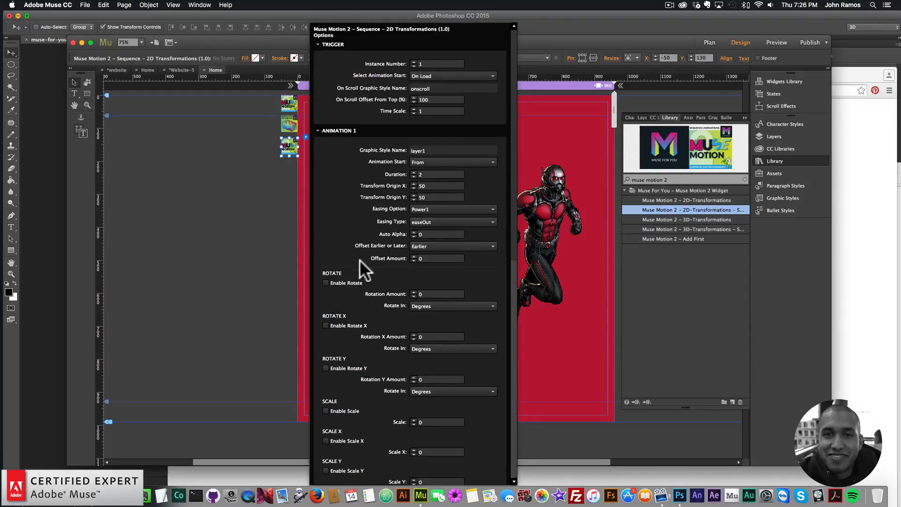
click(326, 410)
click(415, 422)
text(1)
click(432, 206)
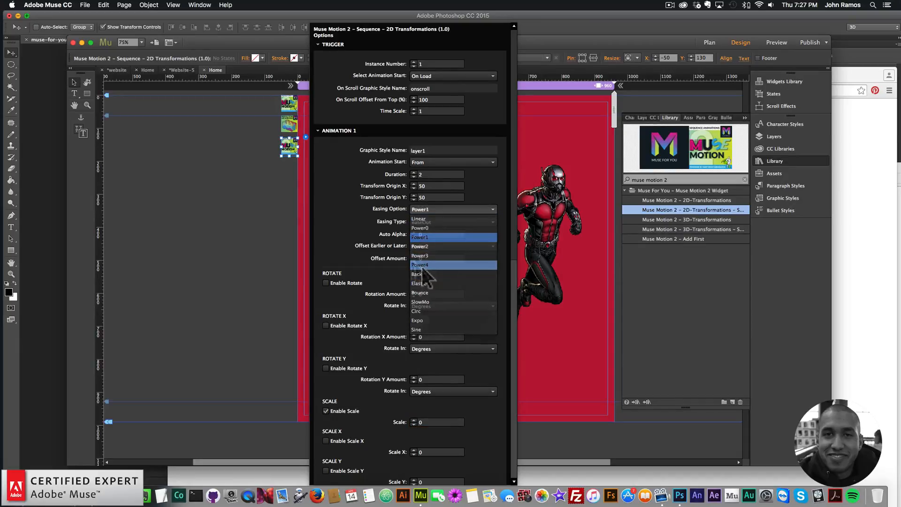
click(421, 265)
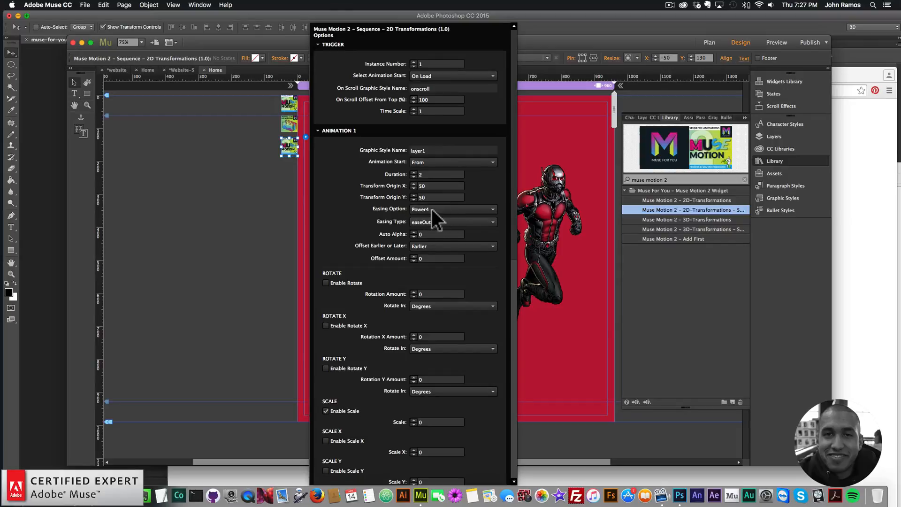
click(347, 131)
Enable scale on Animation 2 and set its scale to 0.5
click(353, 256)
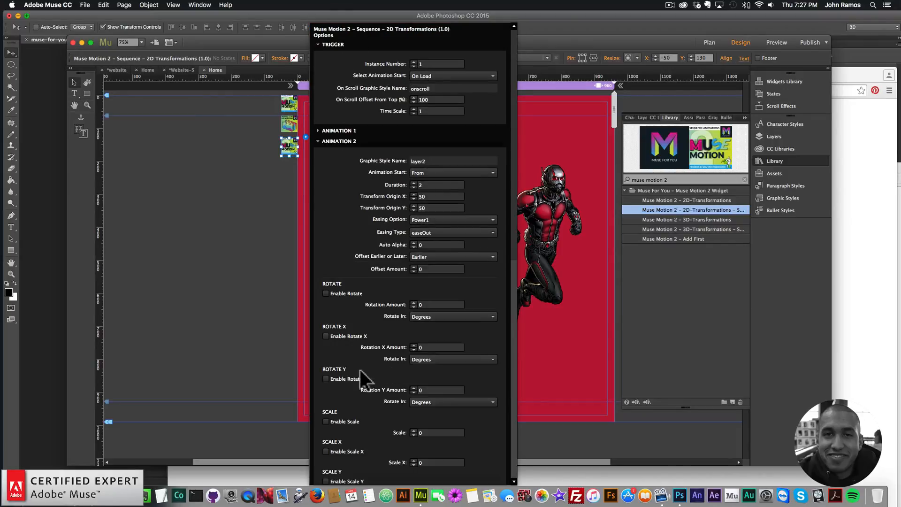
click(326, 421)
double_click(435, 432)
text(.5)
click(343, 139)
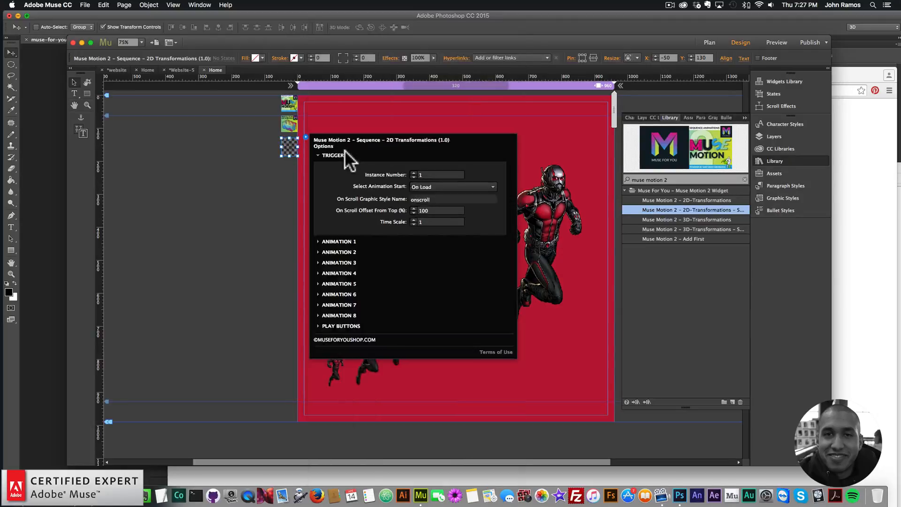
Set Animation 2's easing option to Power4
click(339, 263)
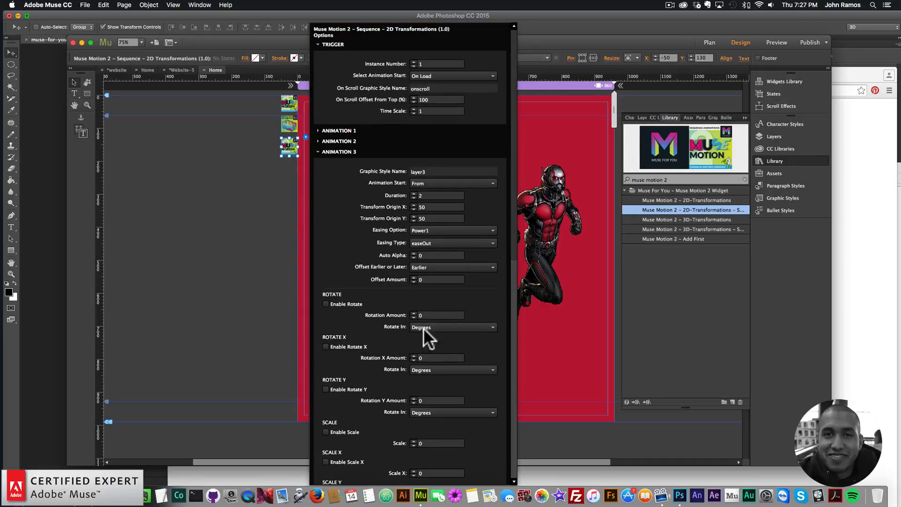
click(326, 150)
click(346, 252)
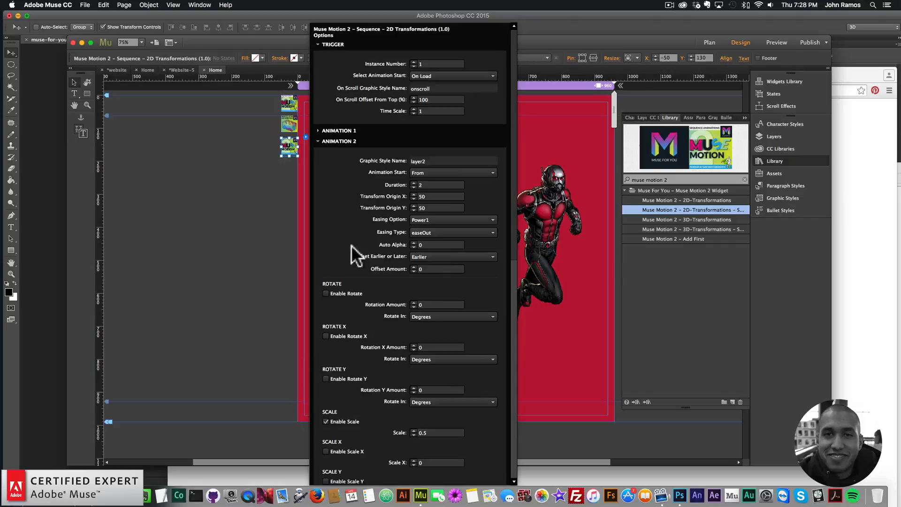
click(431, 220)
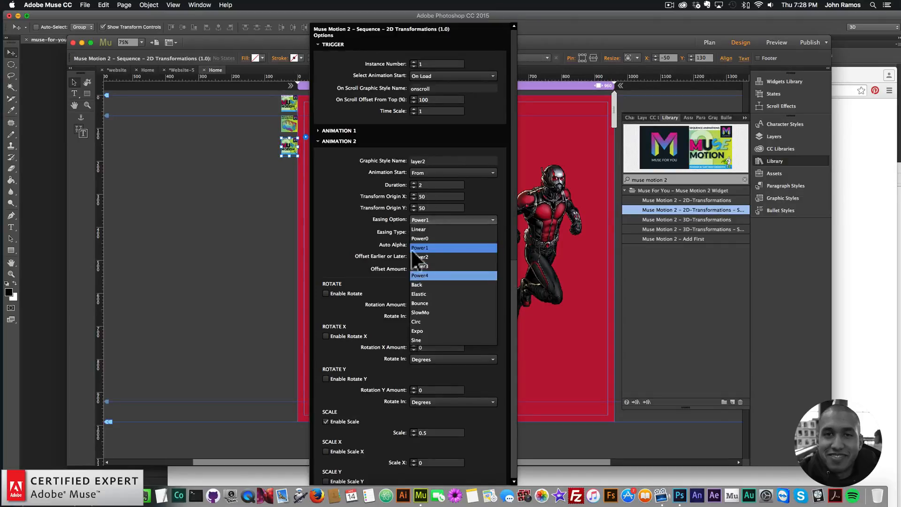
click(419, 275)
click(348, 141)
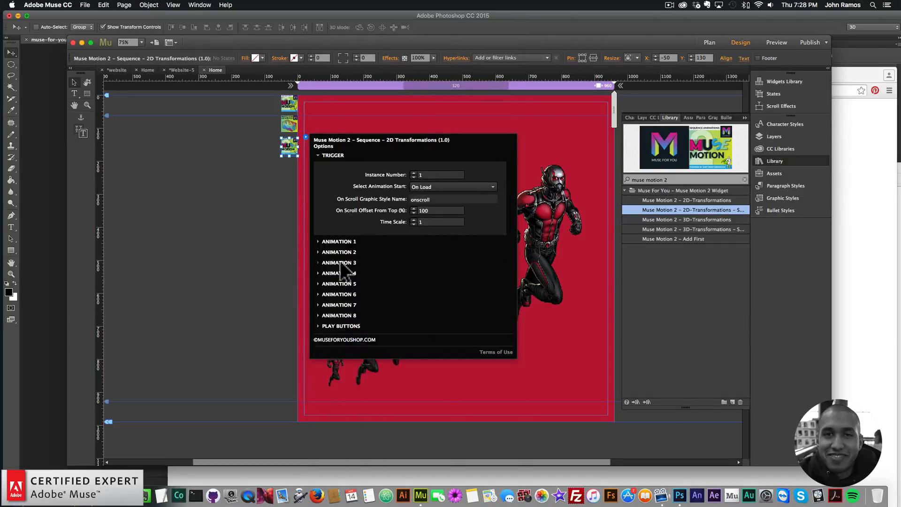
Enable scale on Animation 3 with a scale of 0.6 and set its easing option to Power4
click(346, 263)
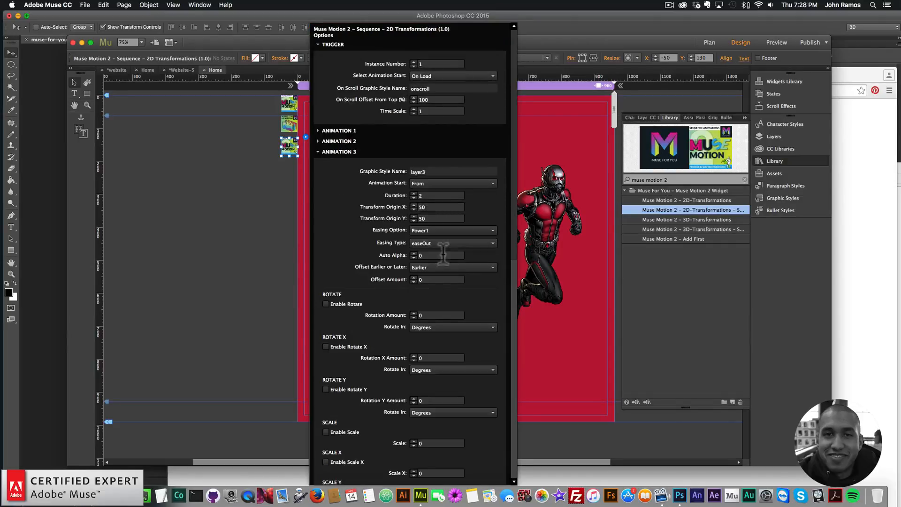
click(324, 431)
click(436, 442)
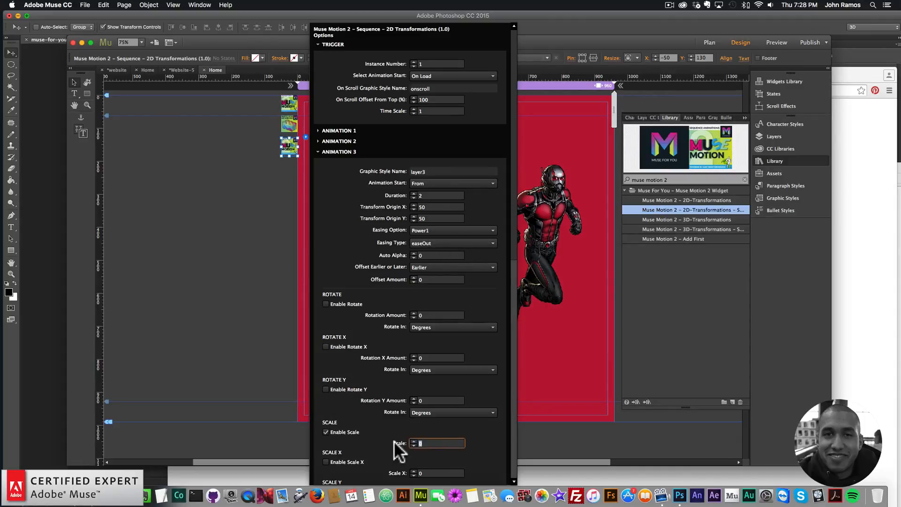
text(0.6)
click(425, 230)
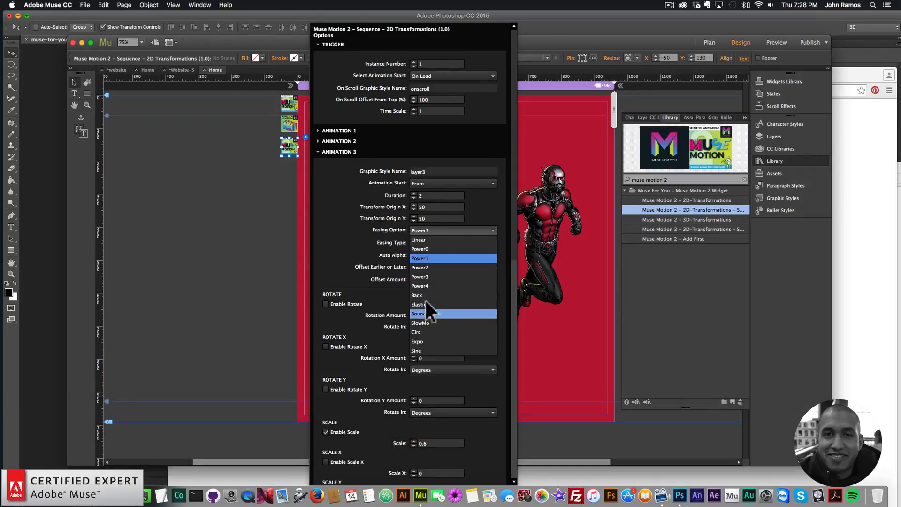
click(423, 284)
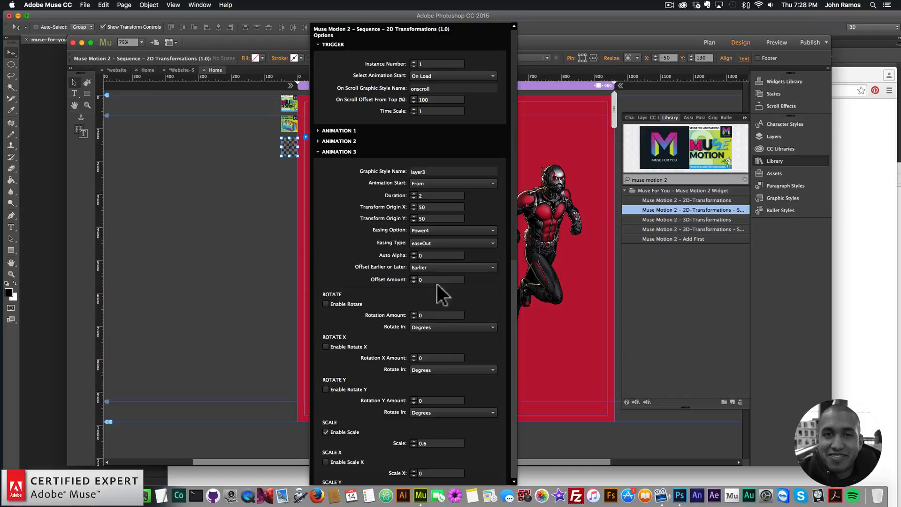
click(340, 149)
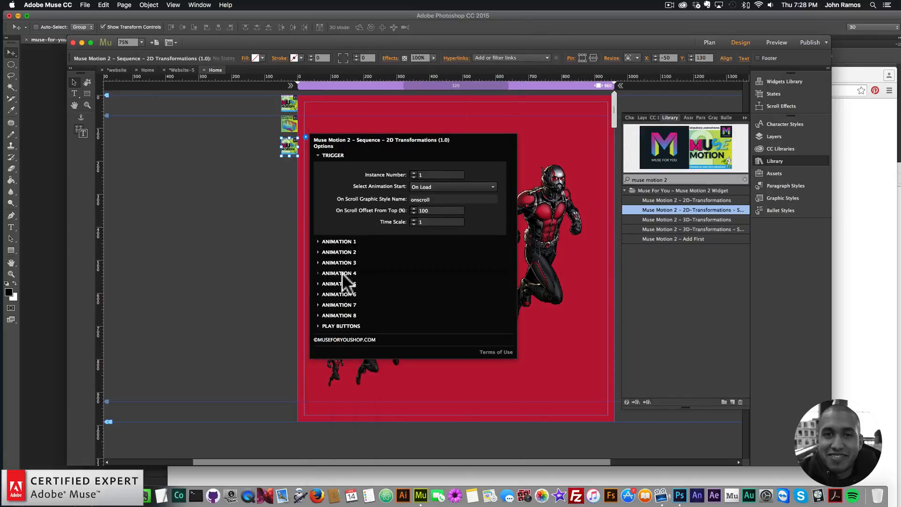
Enable scale on Animation 4 with a scale of 0.7 and set its easing option to Power4
click(340, 273)
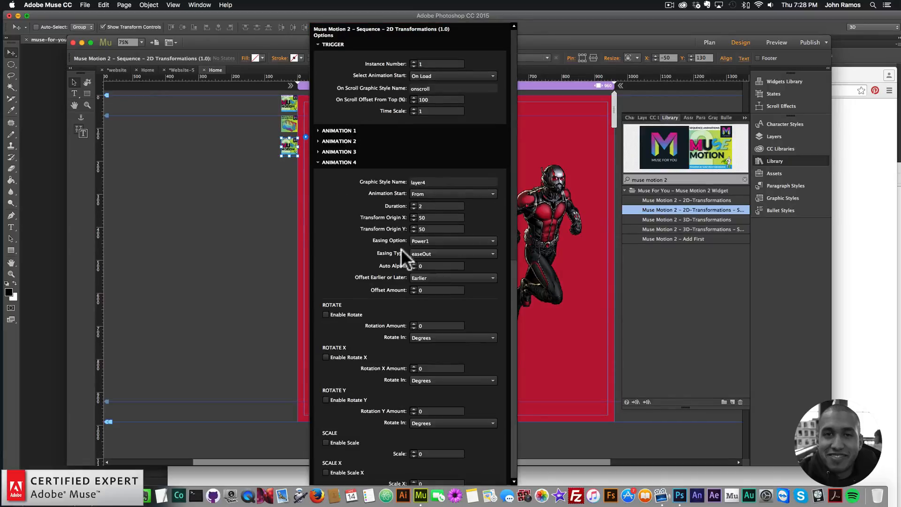
click(325, 443)
text(0.7)
key(Return)
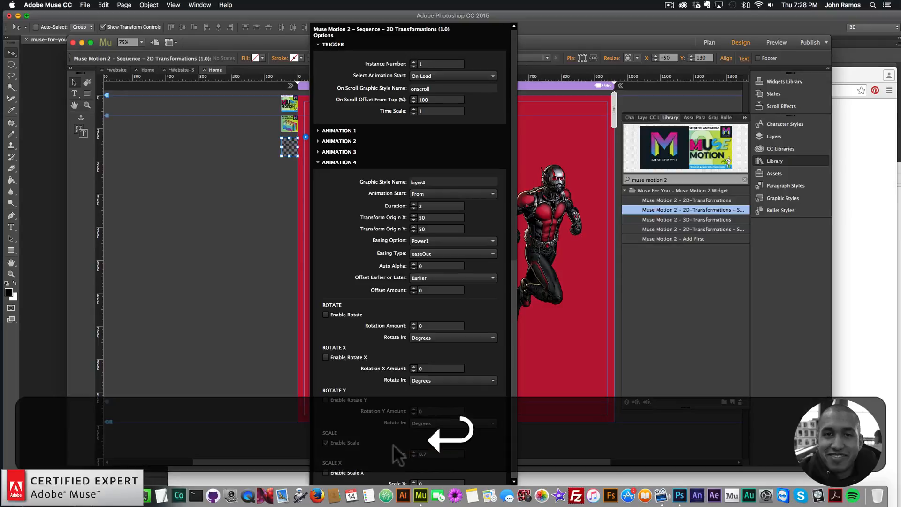
click(449, 241)
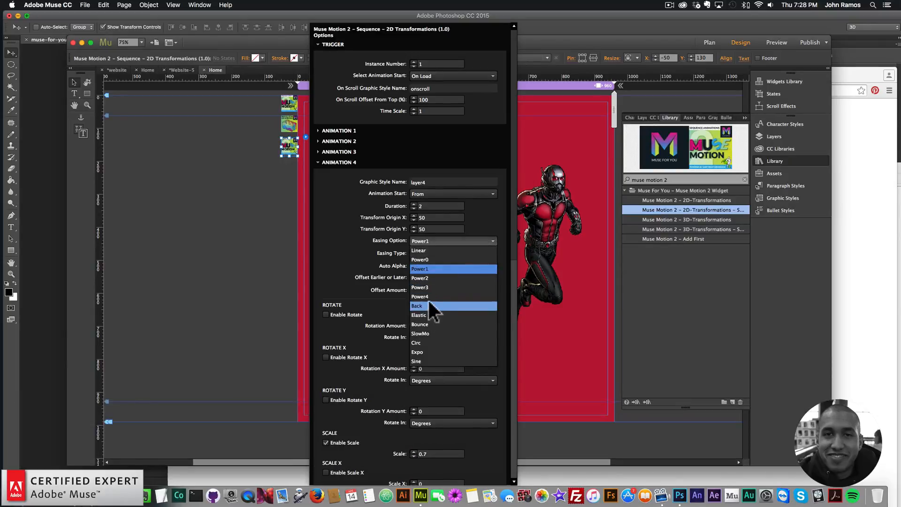
click(429, 295)
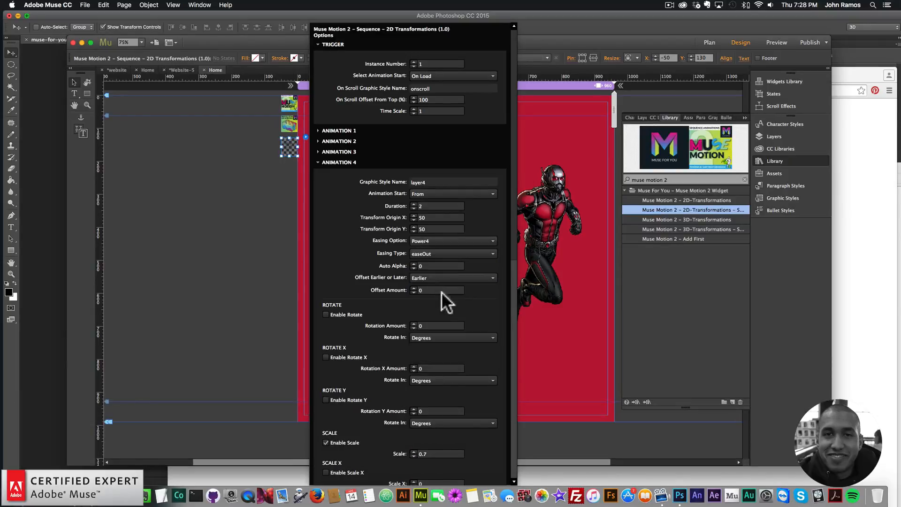
click(345, 162)
Enable scale on Animation 5 and set its scale to 0.8
click(356, 288)
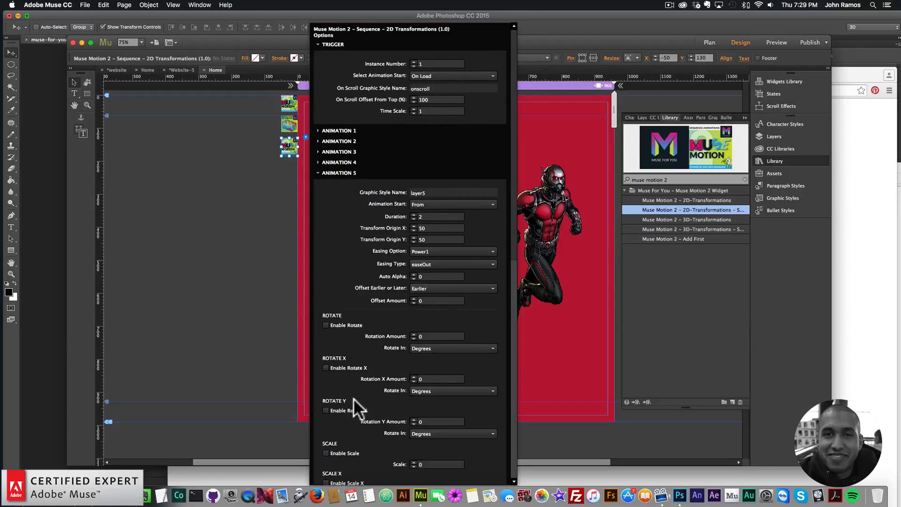
click(325, 453)
drag(436, 464, 407, 462)
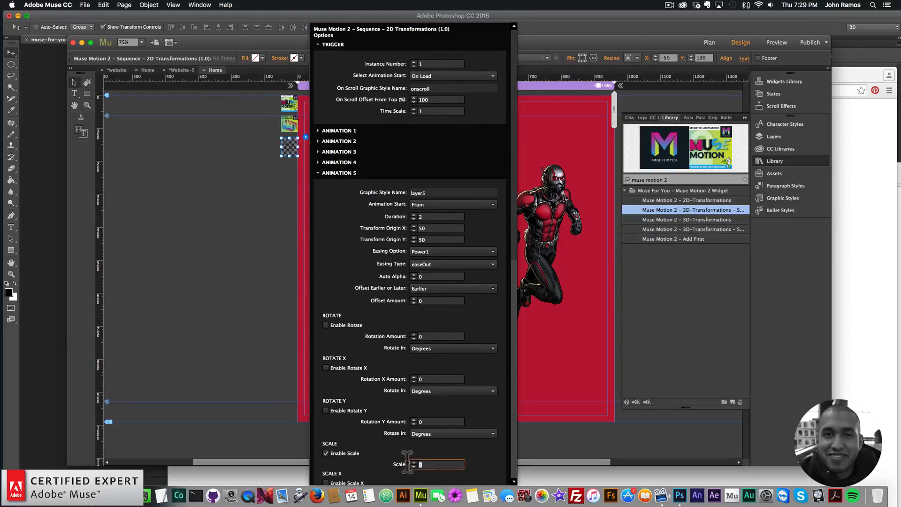
text(.)
text(8)
key(Return)
click(342, 162)
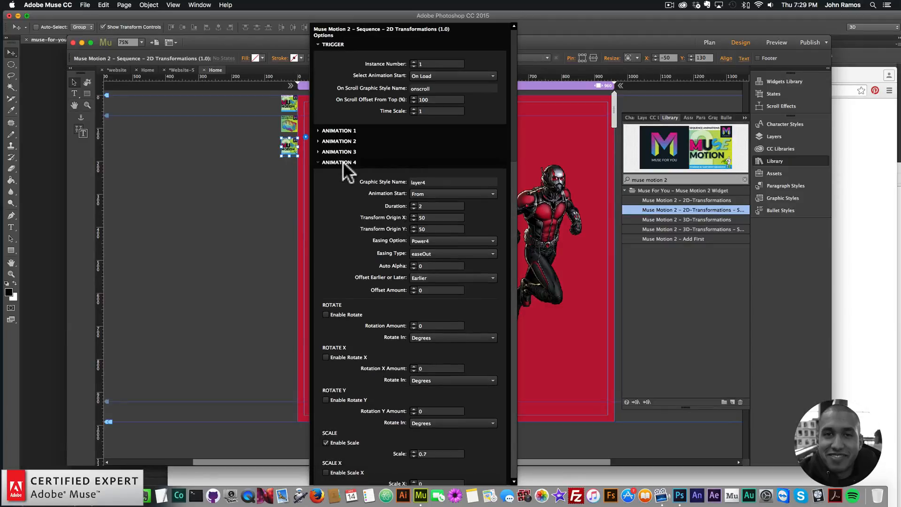
click(340, 162)
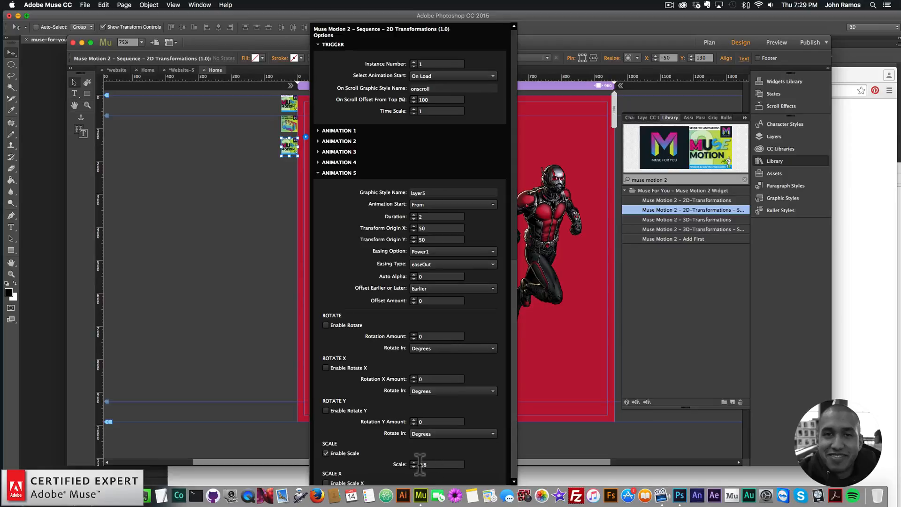
Close the widget options and preview the page in the browser
click(344, 172)
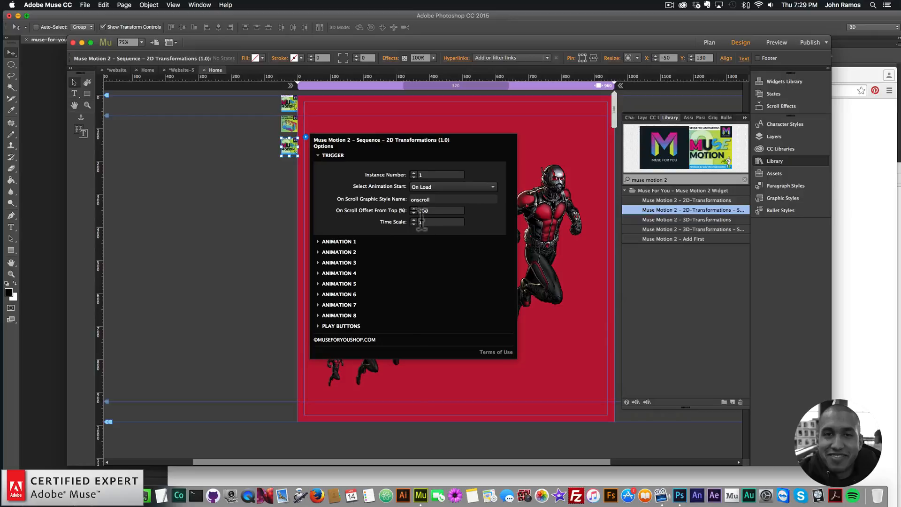
click(194, 224)
click(85, 6)
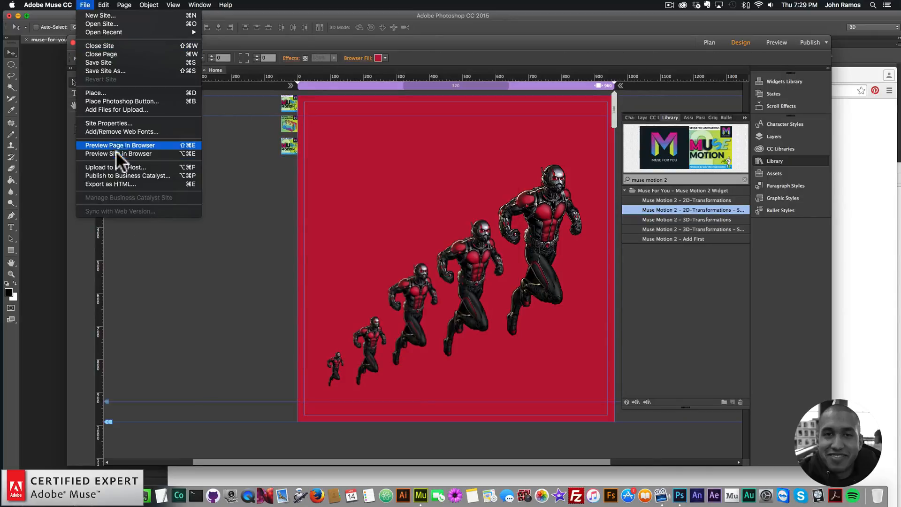
click(118, 148)
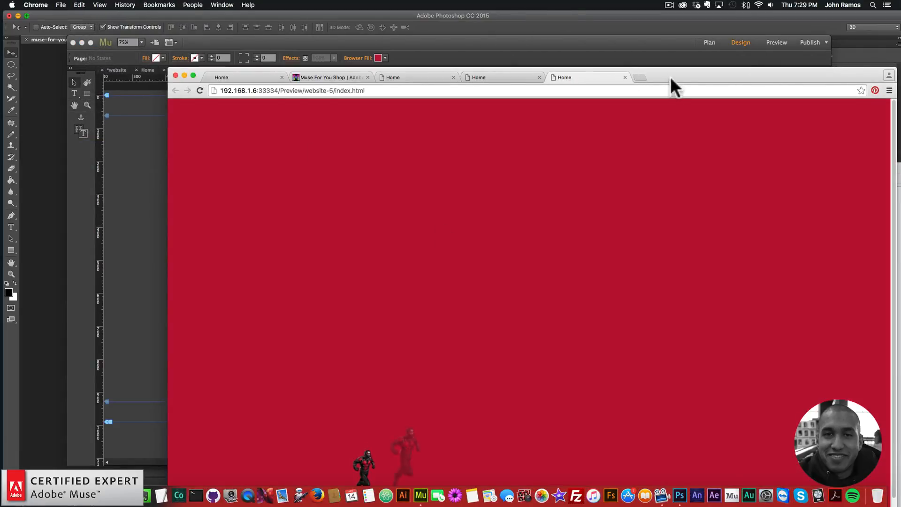
drag(670, 76, 649, 20)
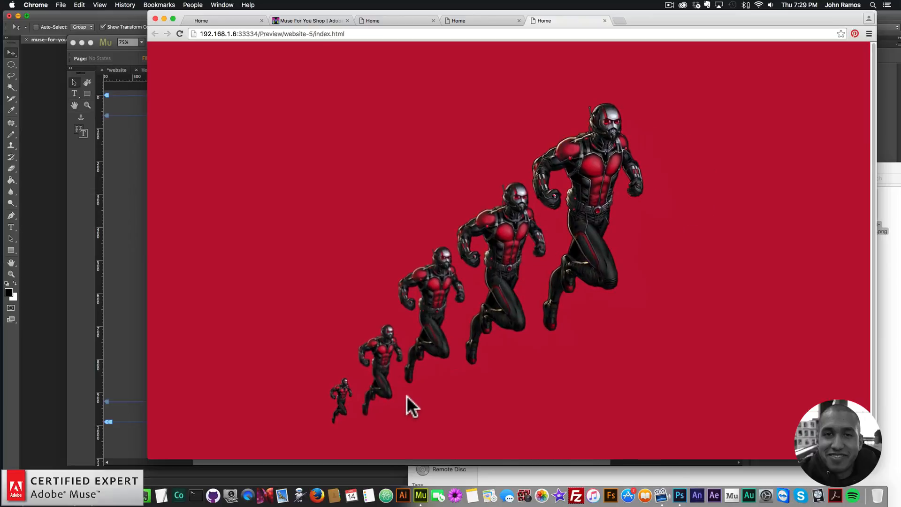
Reopen the scroll-sequence widget's options and set its Time Scale to 4
click(93, 228)
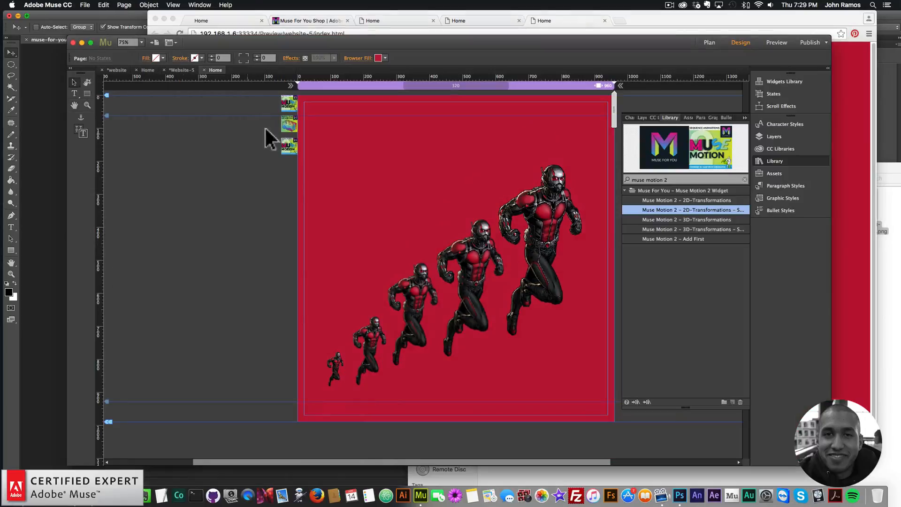
click(304, 137)
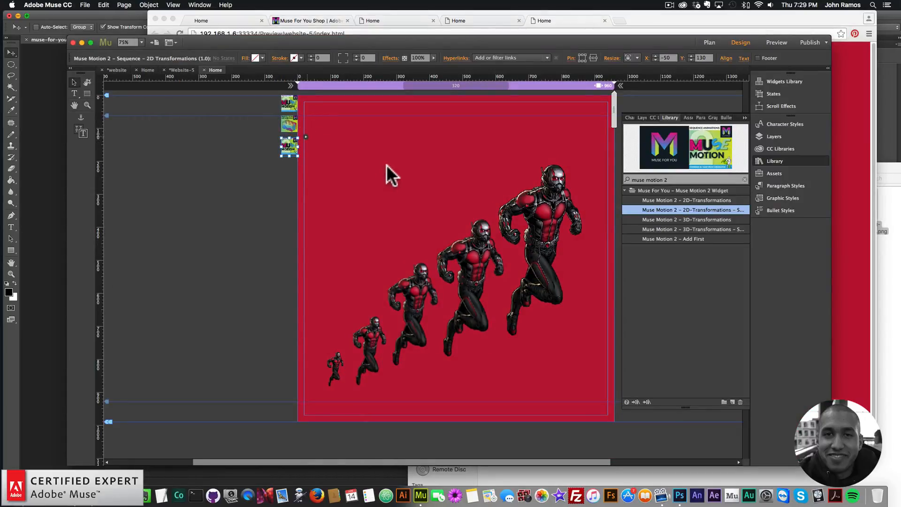
click(305, 137)
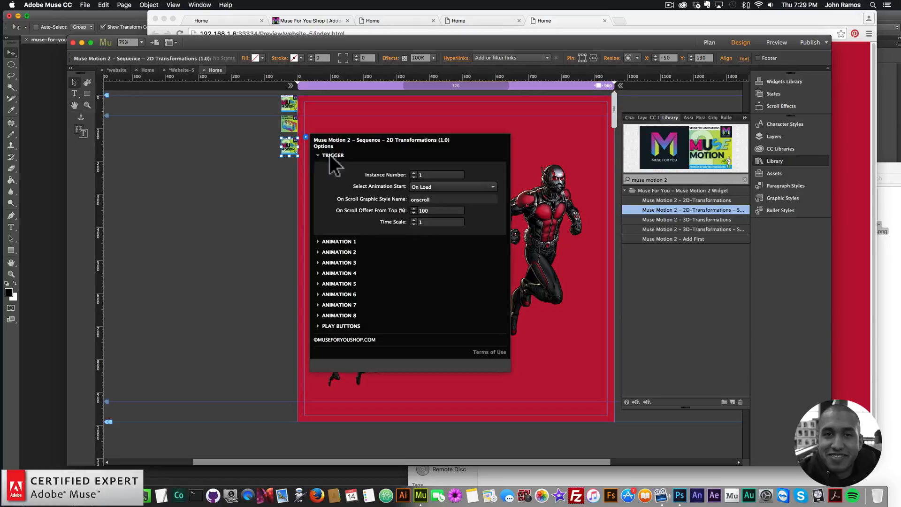
double_click(422, 222)
text(4)
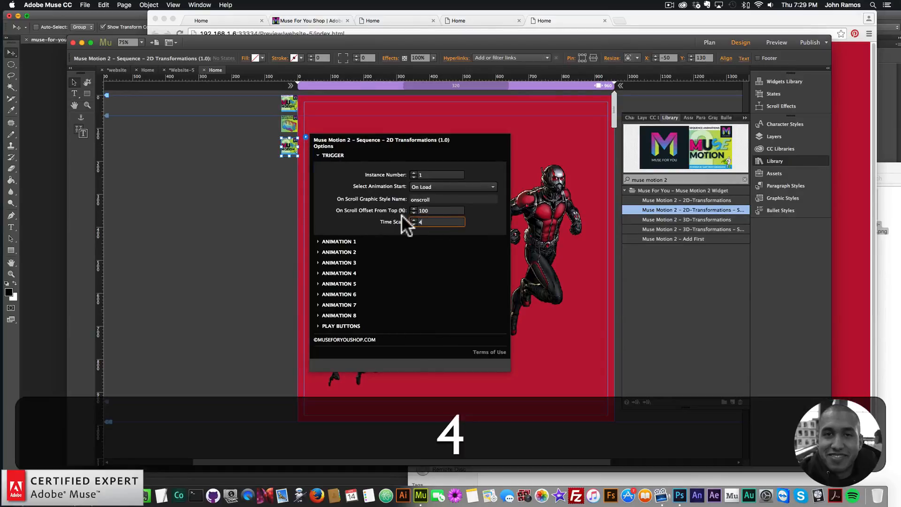
key(Return)
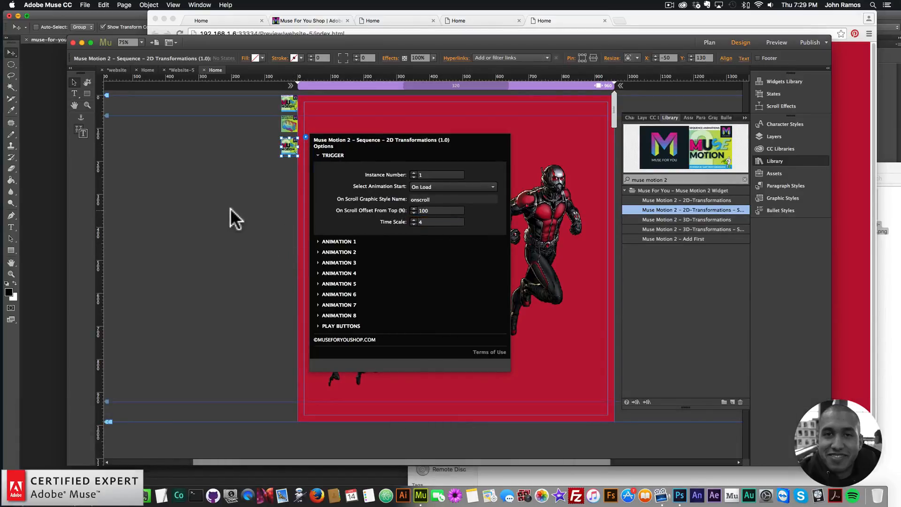
Preview the page in the browser again
click(84, 5)
click(121, 143)
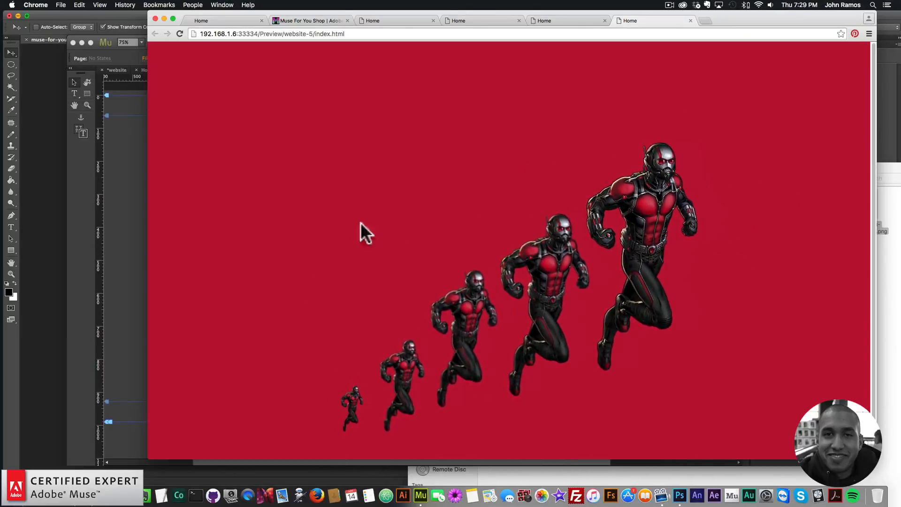
click(136, 189)
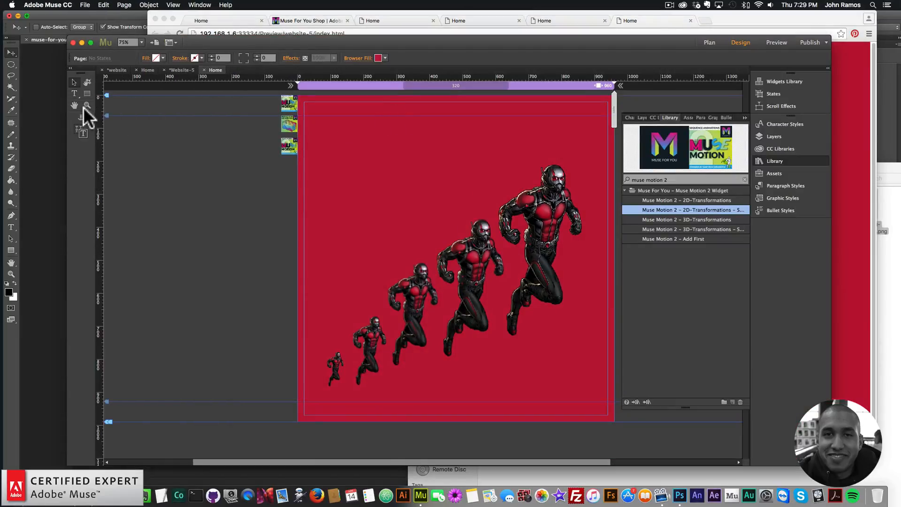
Draw a text frame near the top of the page and enter the heading ANT-MAN
drag(401, 102, 537, 137)
text(ANT-MAN)
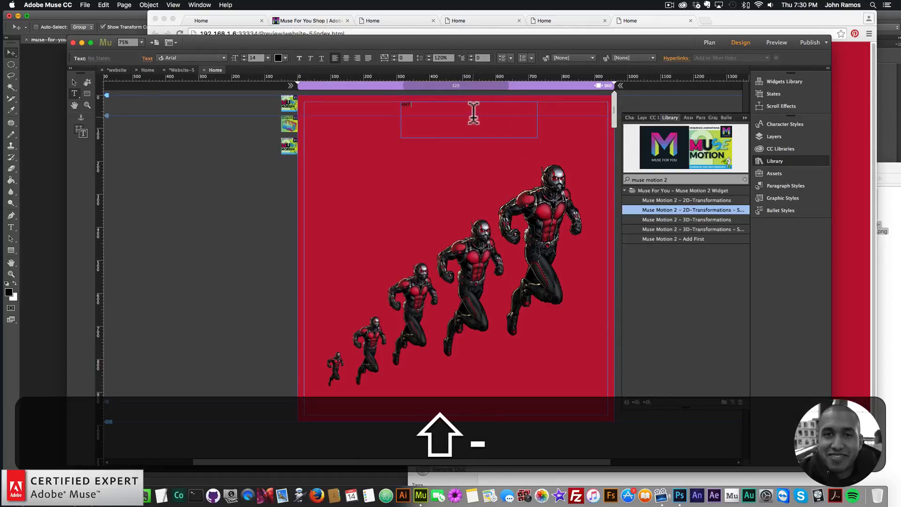
Format the ANT-MAN heading in Industry Inc Stencil Bold at 72 pt with centered alignment
key(super+a)
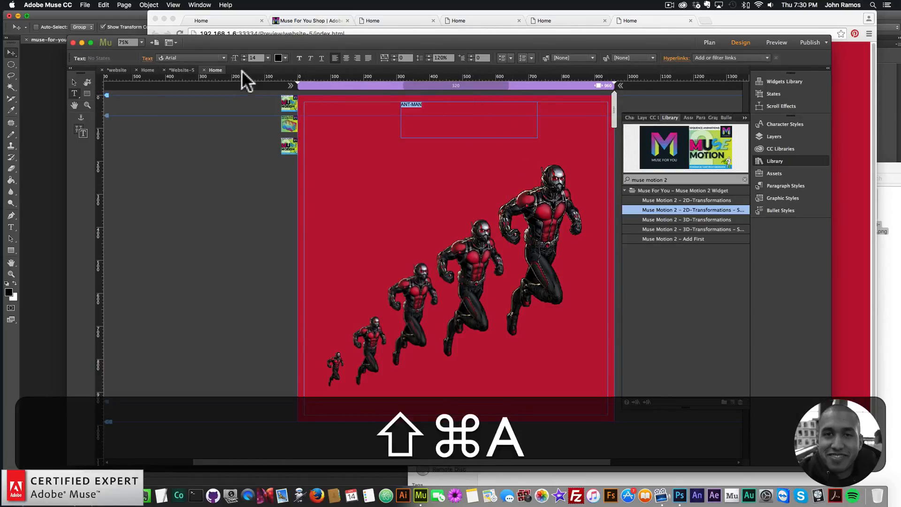
click(222, 56)
scroll(223, 99, up, 10)
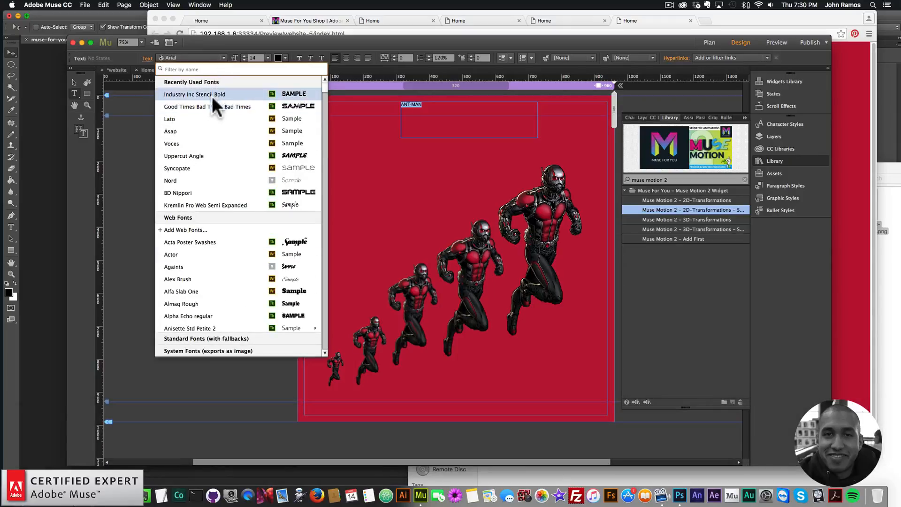
click(345, 101)
click(267, 58)
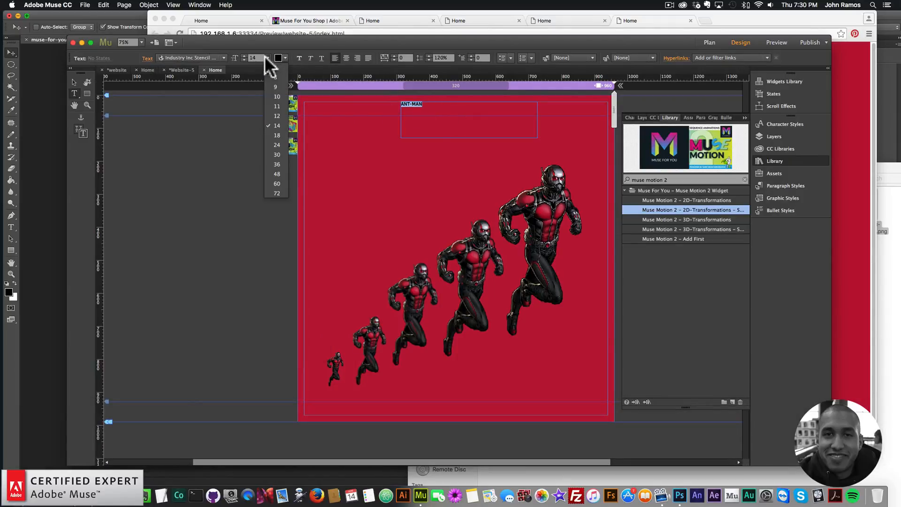
click(276, 197)
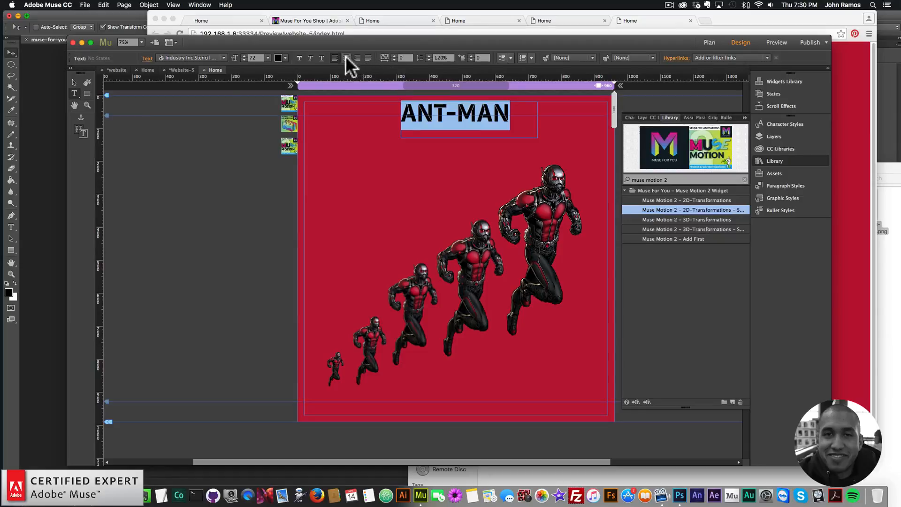
click(346, 57)
Move the heading frame down slightly, center it horizontally on the page and shorten its frame
click(73, 82)
drag(470, 116, 469, 127)
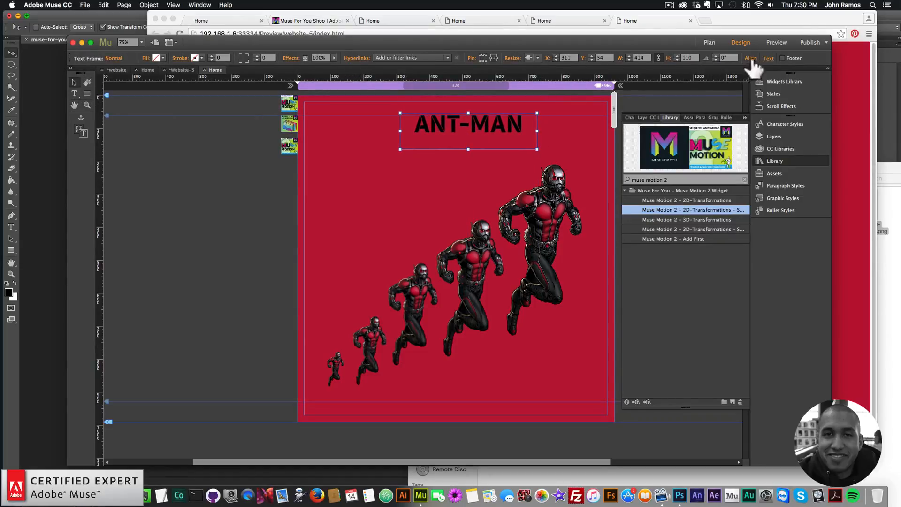
click(751, 58)
click(767, 80)
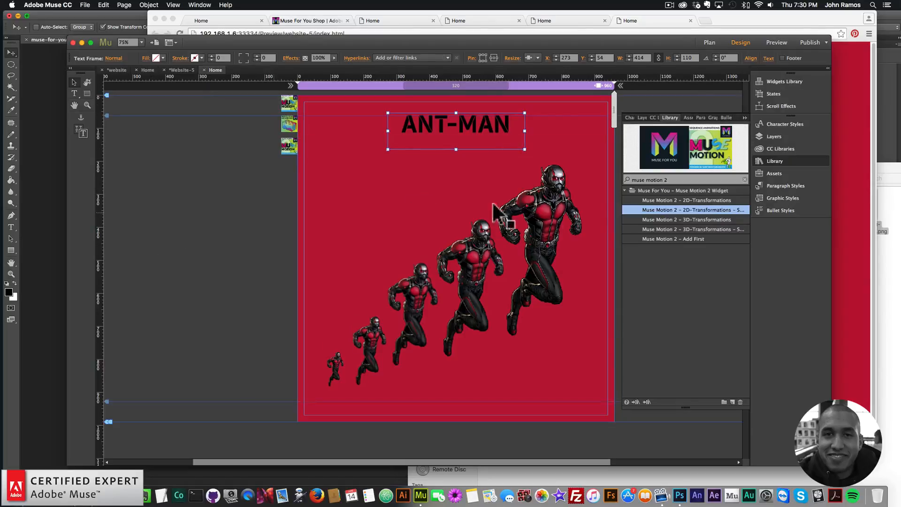
click(774, 161)
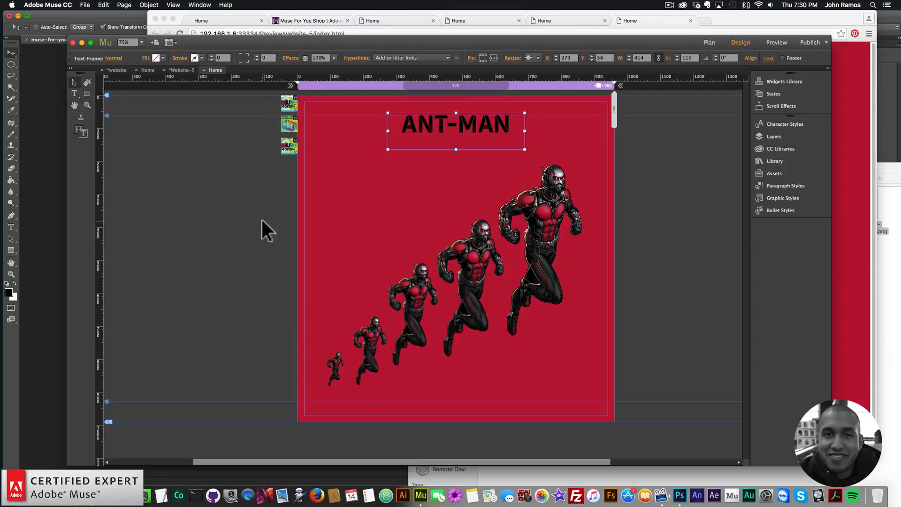
drag(456, 150, 458, 141)
Paste a copy of the heading and change its text to GO BIG at 24 pt
key(ctrl+v)
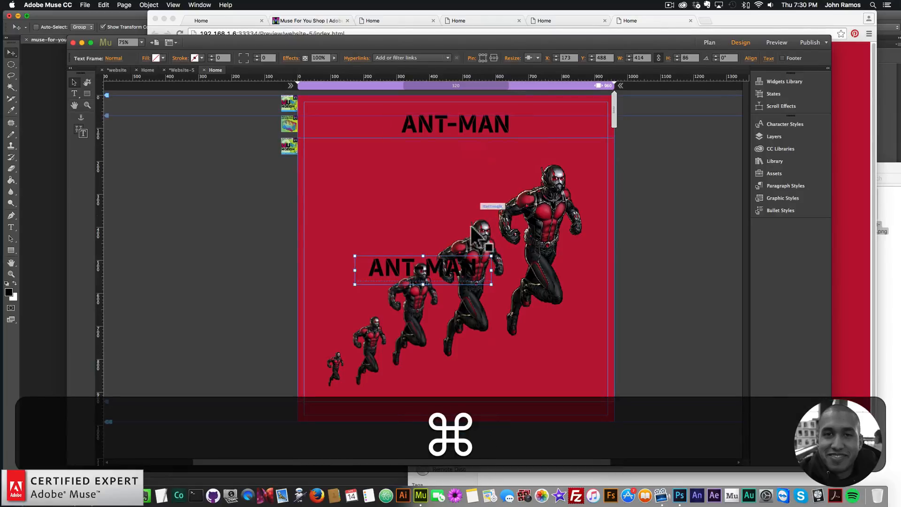
drag(487, 262, 503, 143)
double_click(634, 160)
click(267, 58)
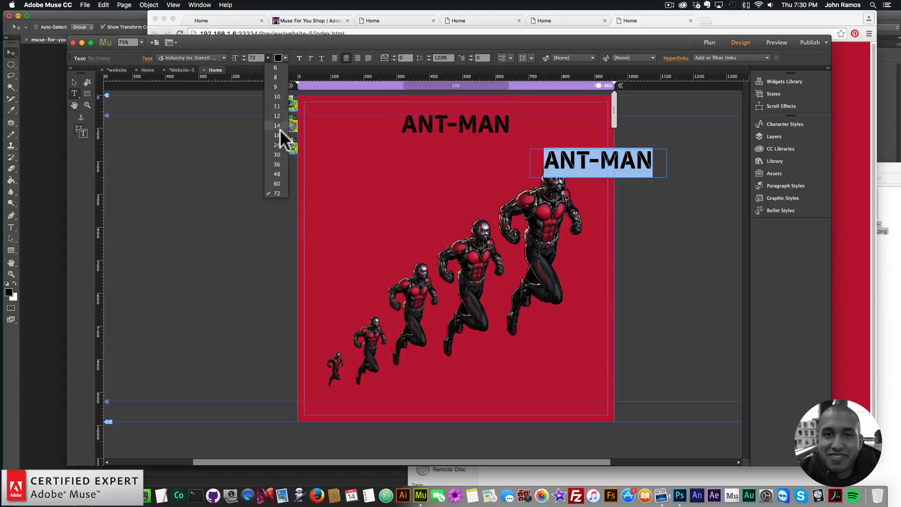
click(278, 145)
text(GO BIG)
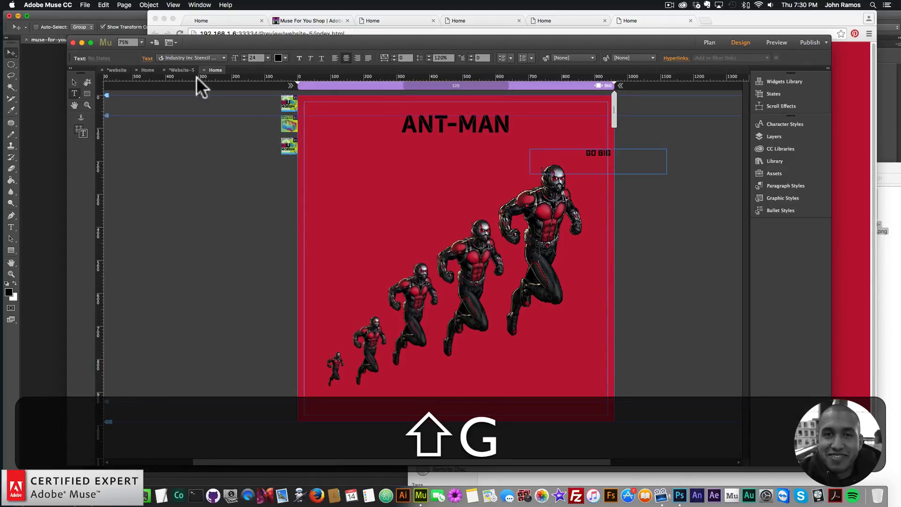
Shrink the GO BIG frame and center it just beneath the ANT-MAN heading
click(72, 82)
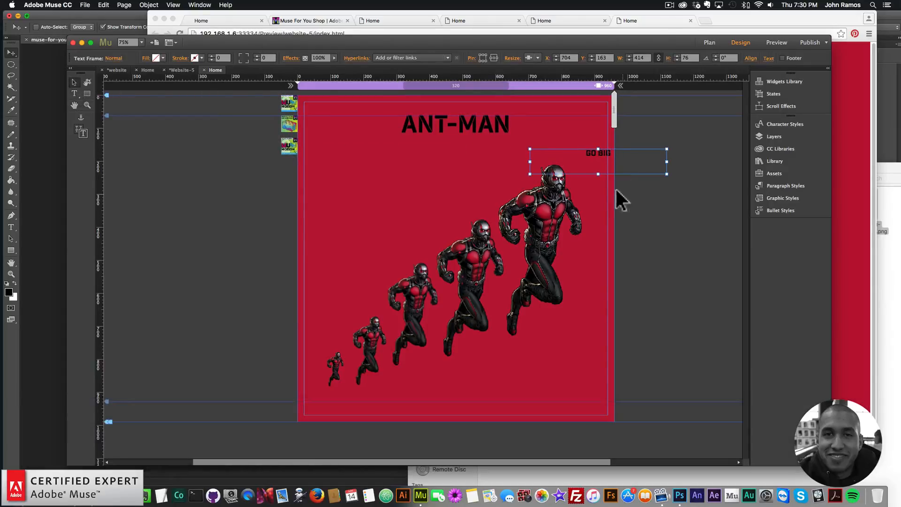
drag(598, 173, 599, 153)
drag(530, 155, 607, 155)
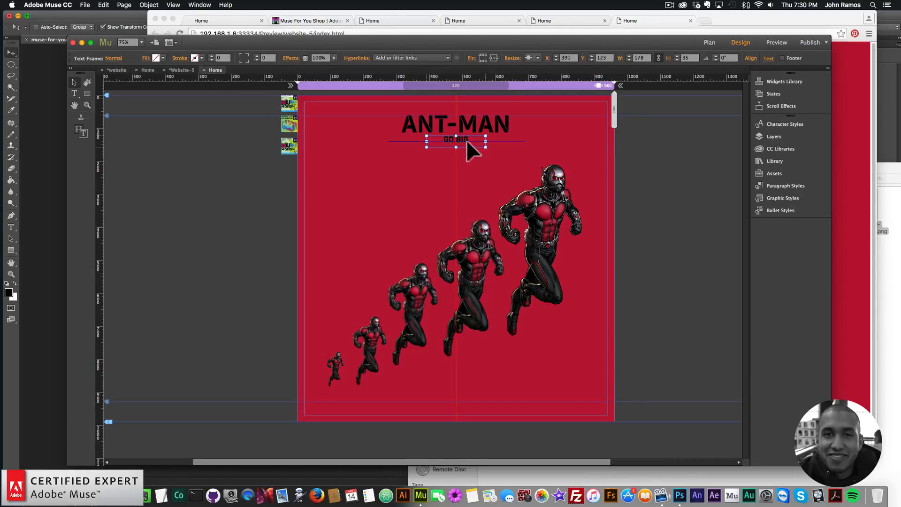
Duplicate the GO BIG frame and place the copy just below it
key(super+c)
key(super+v)
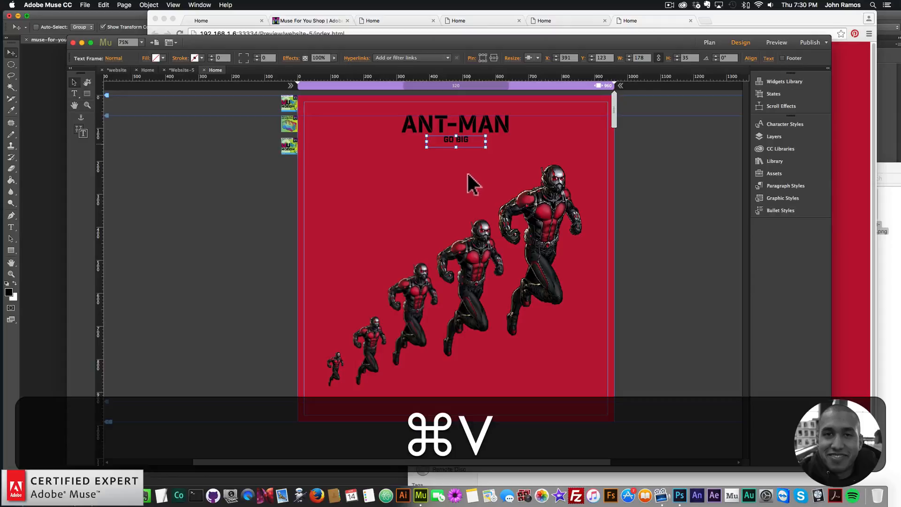
drag(425, 268, 467, 153)
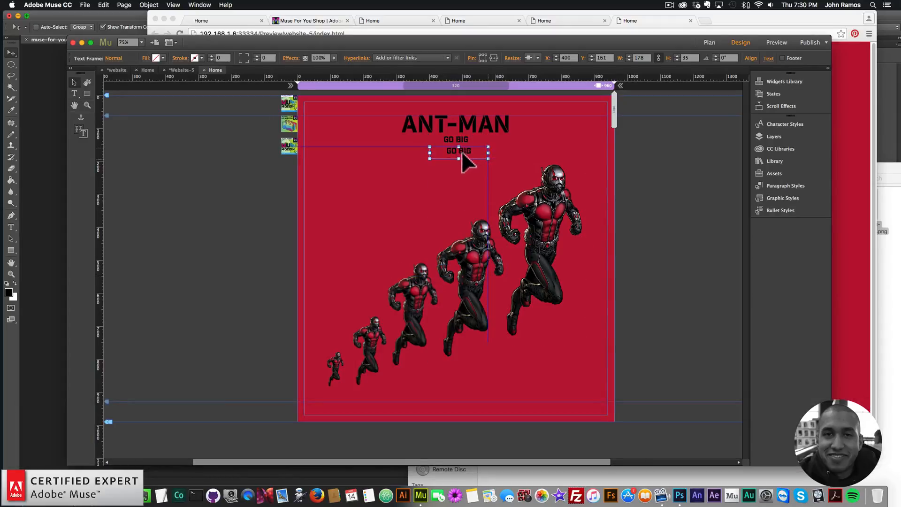
Change the duplicated text to GO SMALL
double_click(459, 151)
key(super+a)
text(GO )
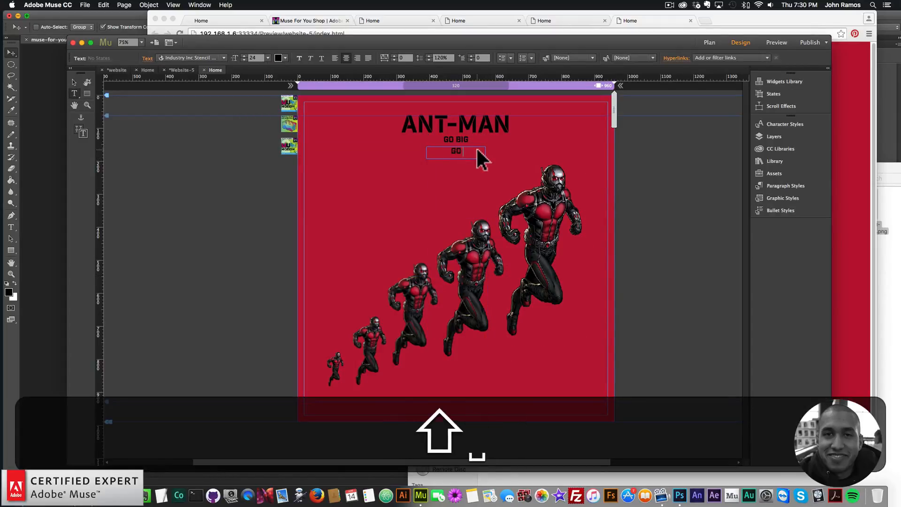
text(SMALL)
Nudge GO SMALL up closer beneath GO BIG and select both text frames
click(75, 82)
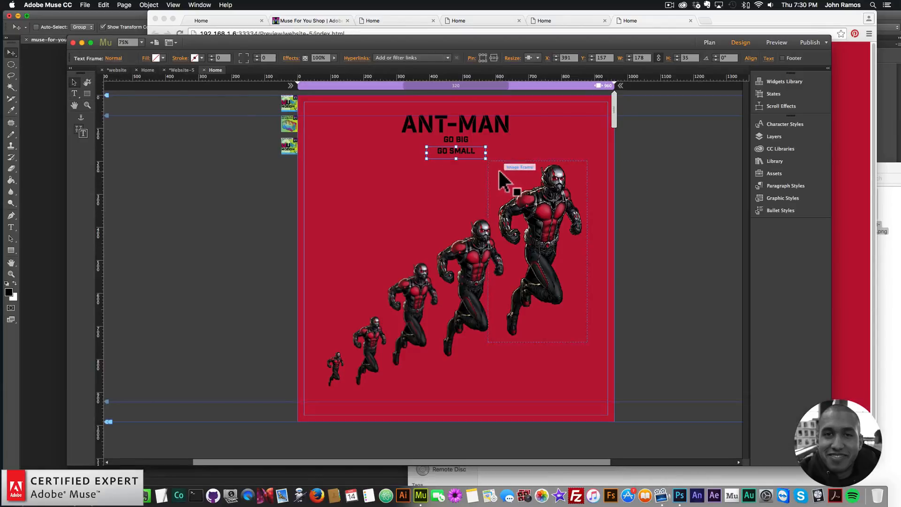
click(457, 140)
drag(456, 148, 457, 145)
click(456, 154)
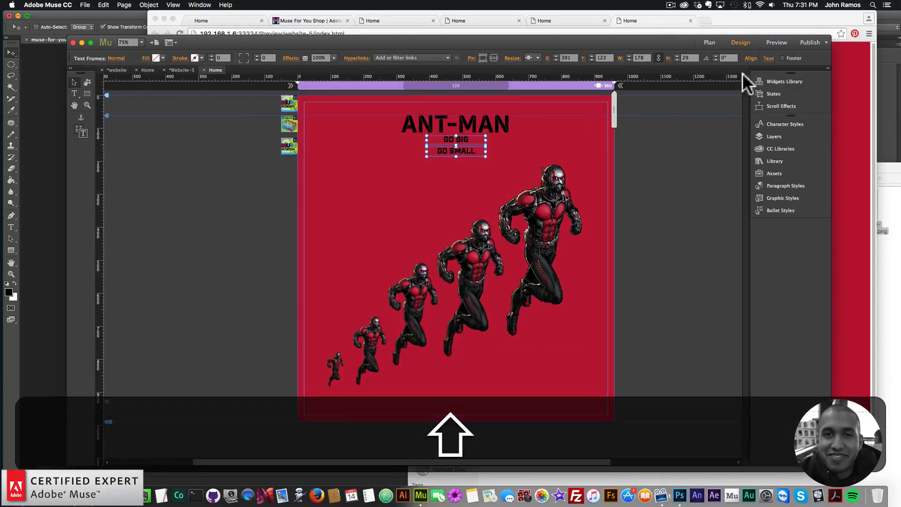
click(751, 59)
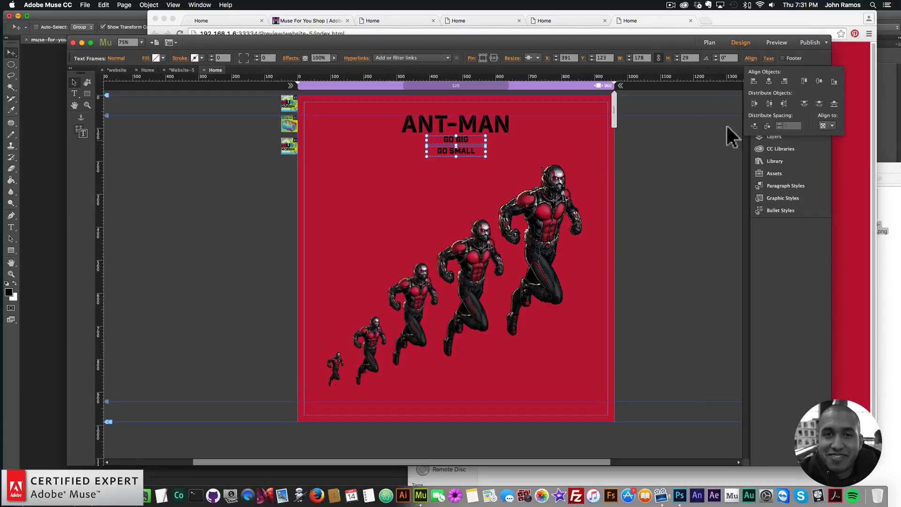
click(696, 192)
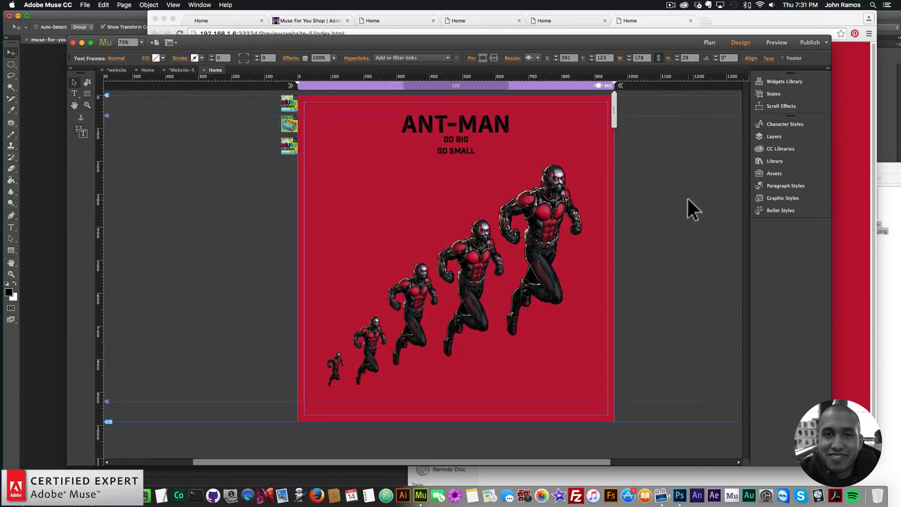
Select the GO BIG text frame and give it a new graphic style named play
click(462, 140)
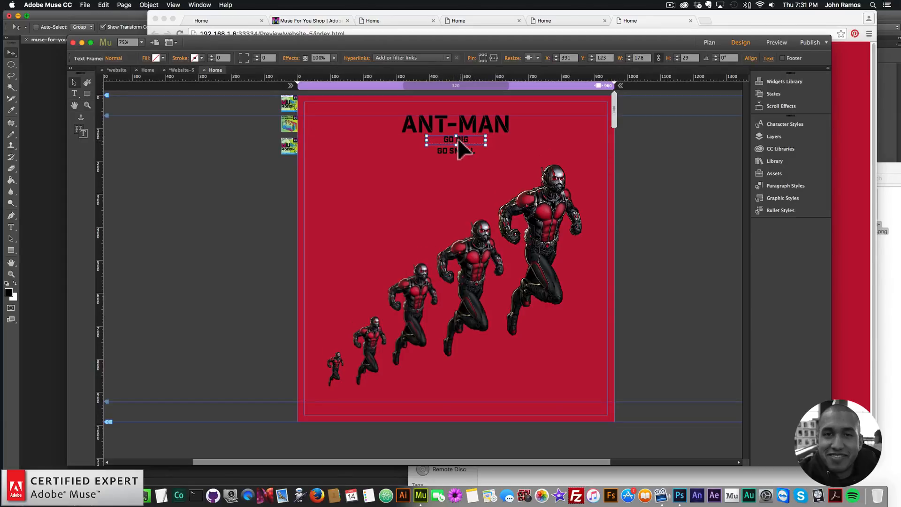
click(794, 197)
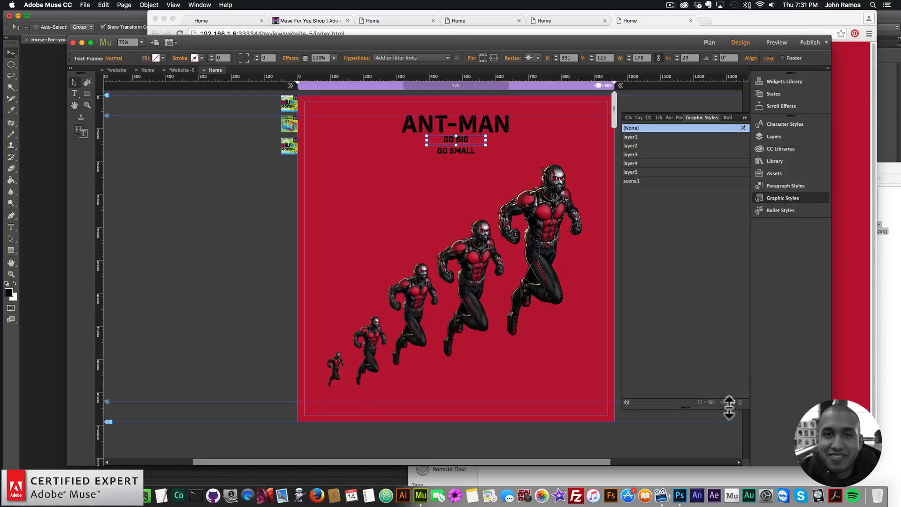
double_click(638, 188)
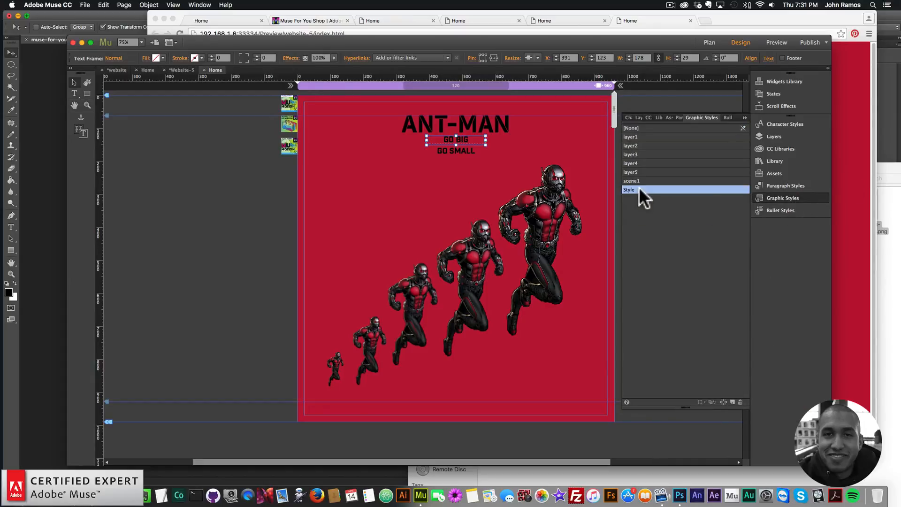
key(BackSpace)
text(play)
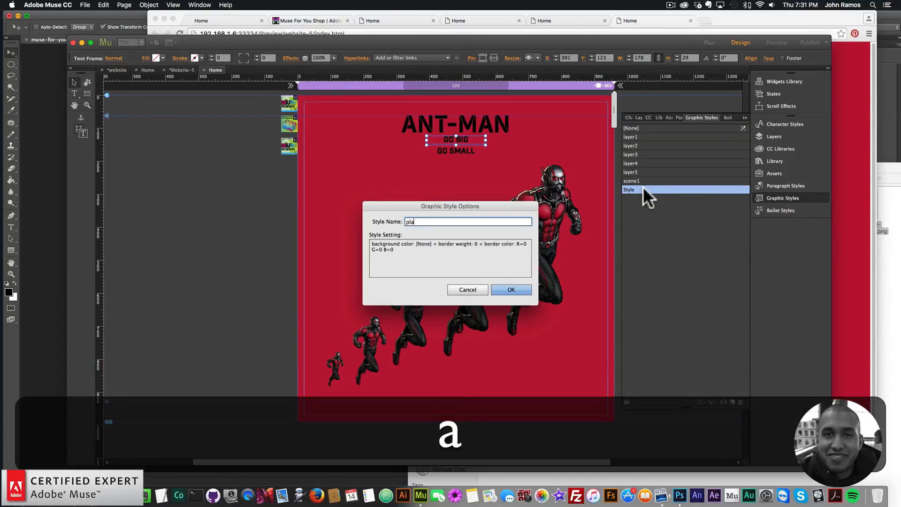
key(Return)
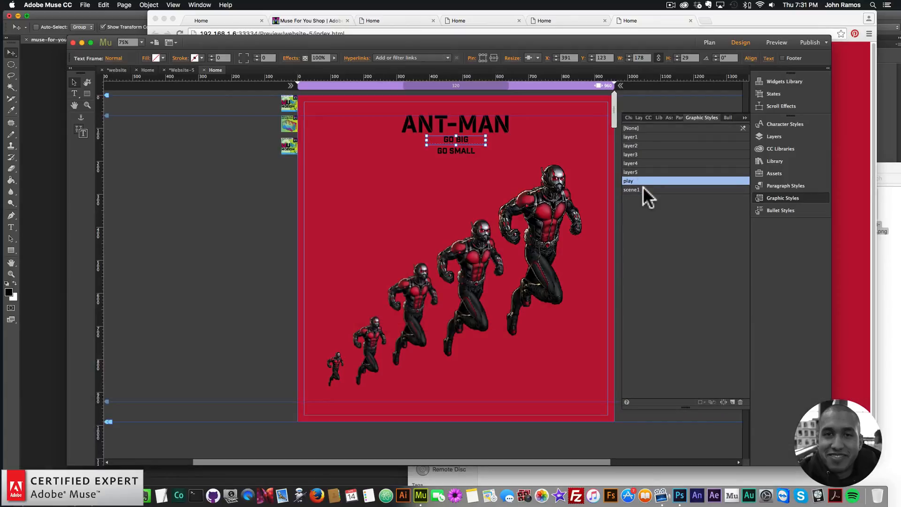
Check the Muse Motion 2 widget's play button style names, then give the GO SMALL frame a new graphic style named reverse
click(289, 146)
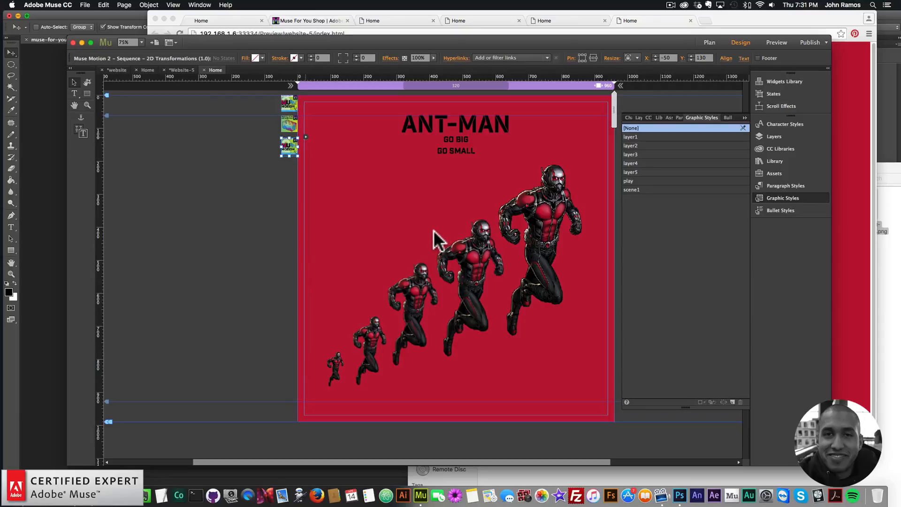
click(305, 137)
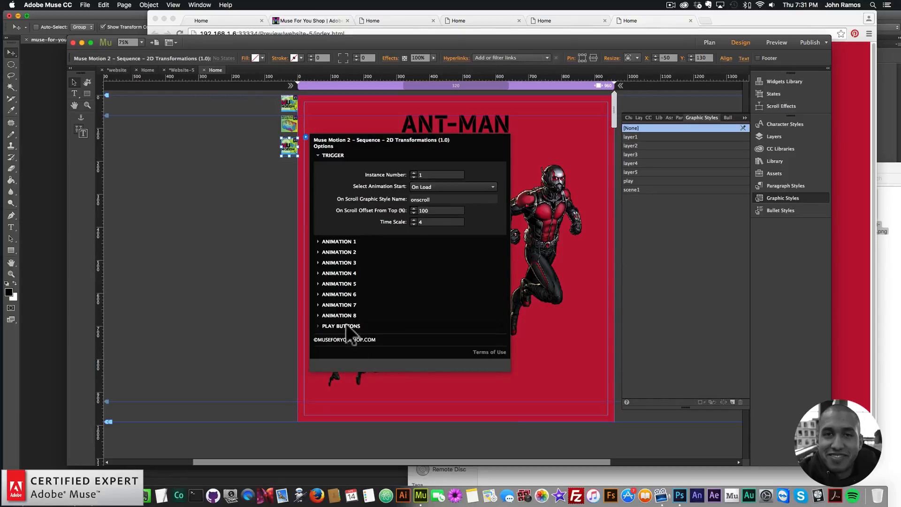
click(347, 326)
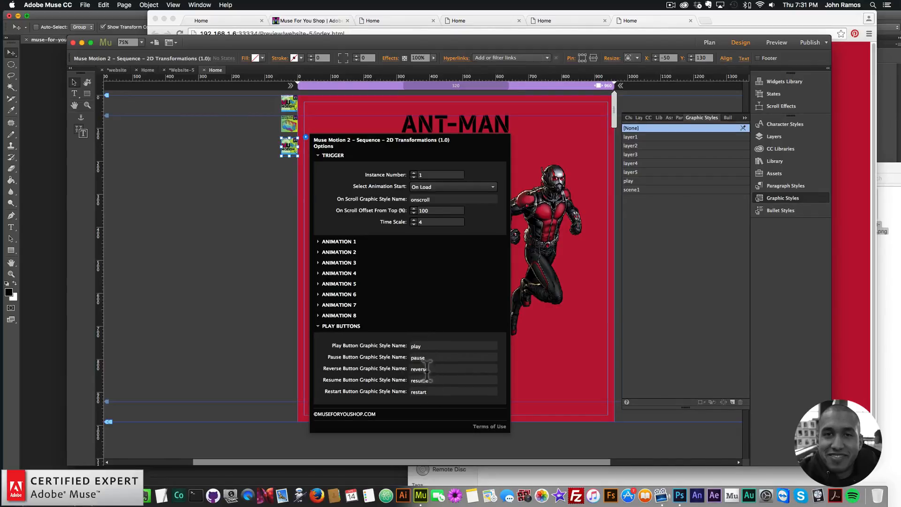
click(247, 263)
click(461, 154)
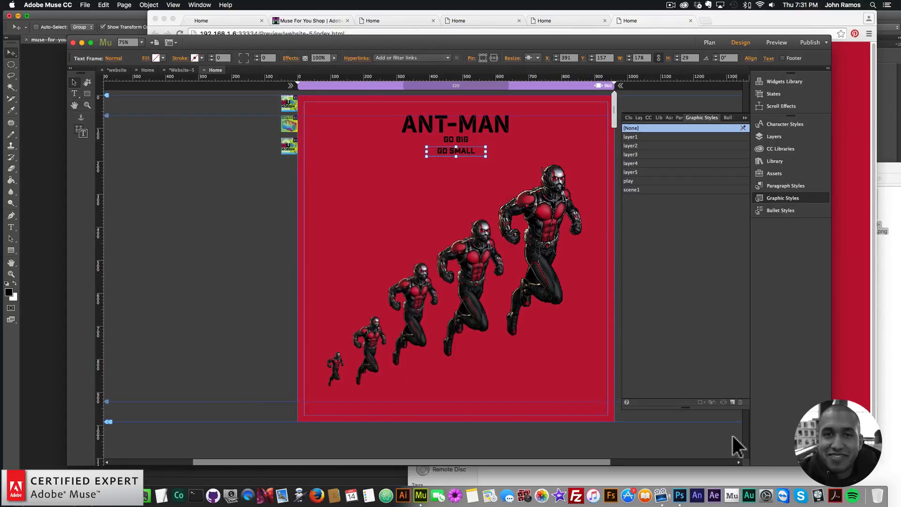
double_click(638, 198)
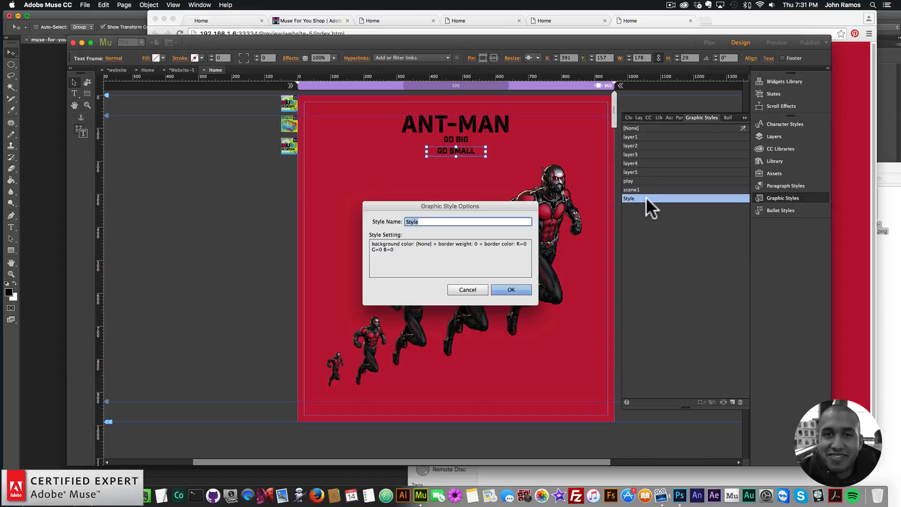
text(reverse)
key(Return)
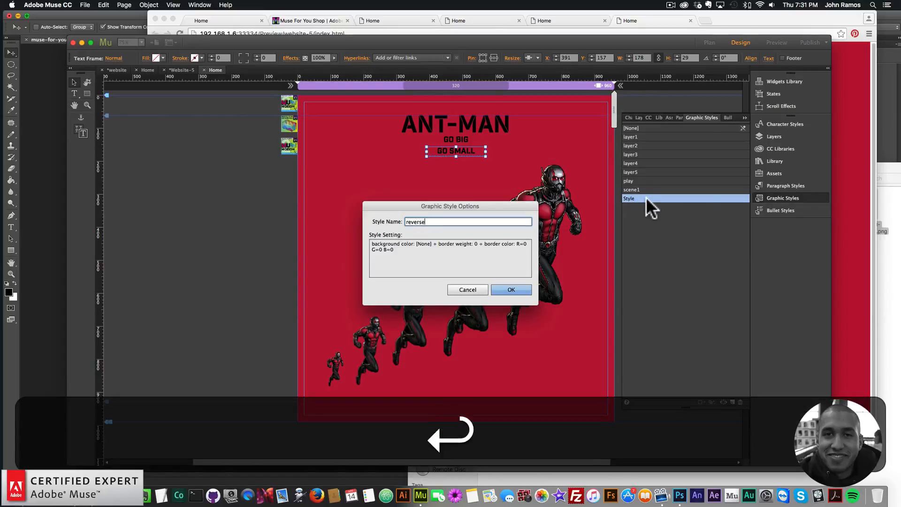
Preview the page in the browser
click(85, 4)
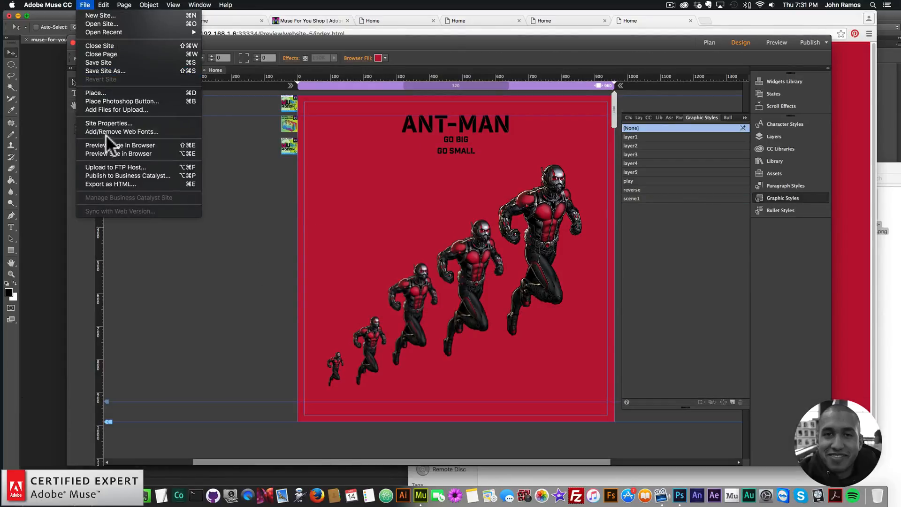
click(118, 142)
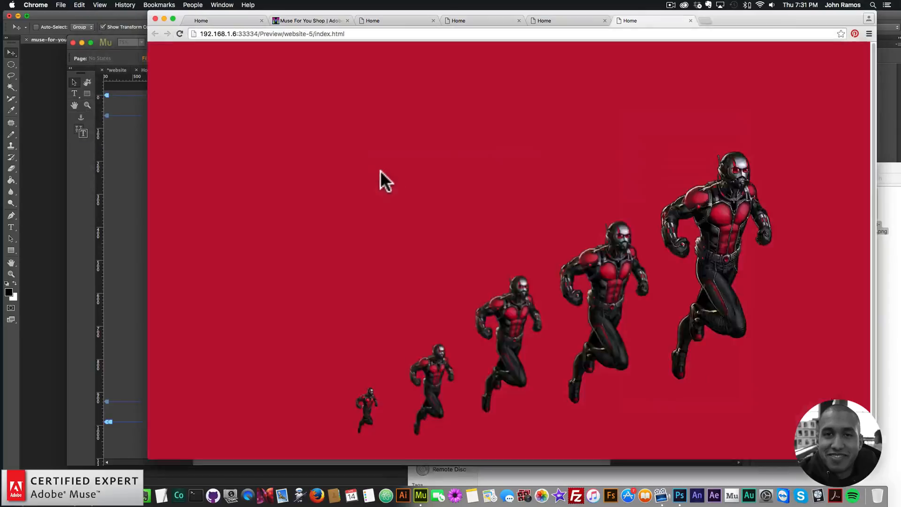
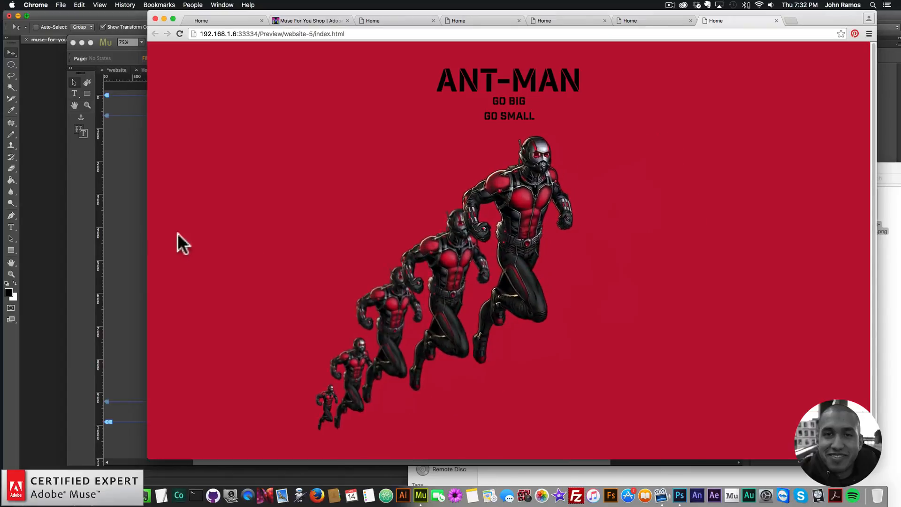
Examine the Ant-Man scale animation in the browser preview before returning to the Muse design
key(super+Tab)
click(832, 136)
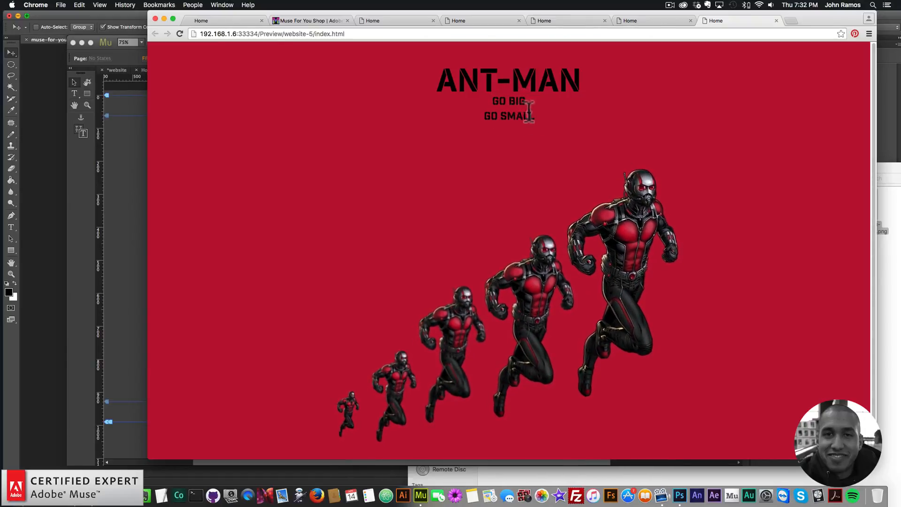
click(112, 183)
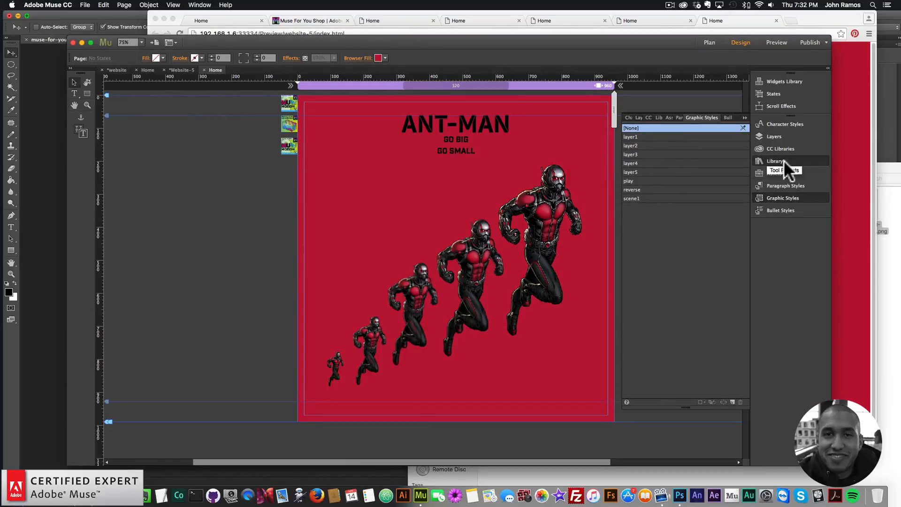
Search the library for image cursor and add the Image Cursor widget with graphic style name play
click(804, 161)
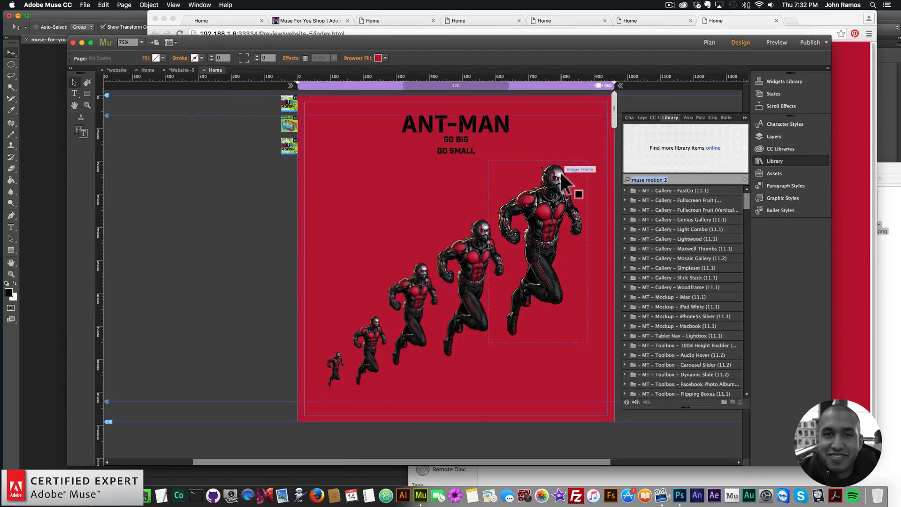
text(image cursor)
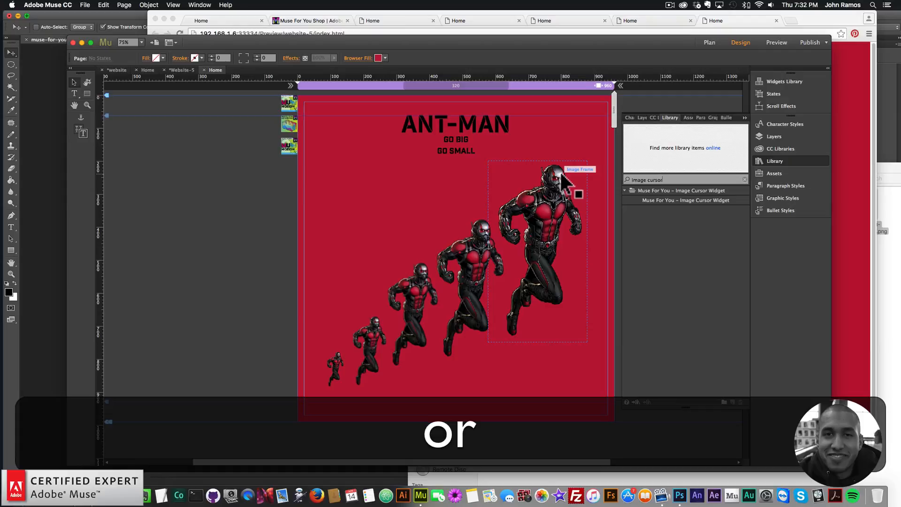
click(694, 200)
drag(694, 200, 279, 162)
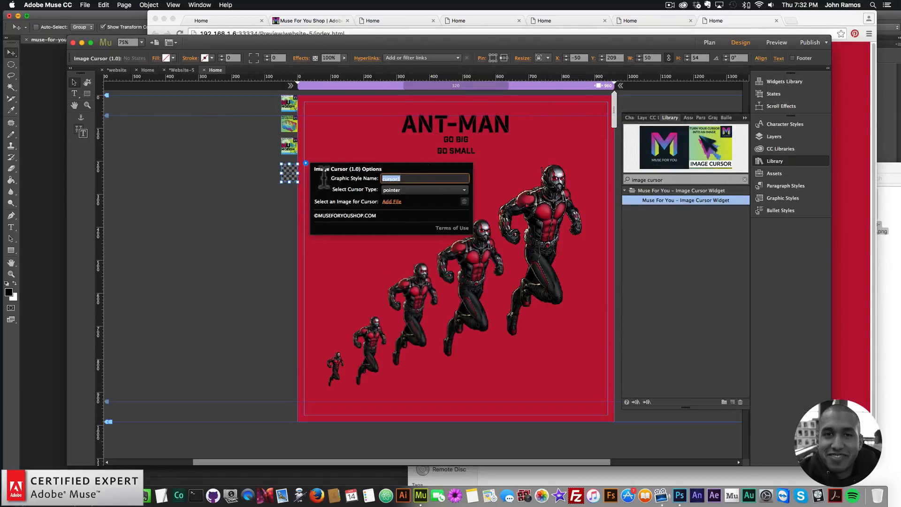
text(play)
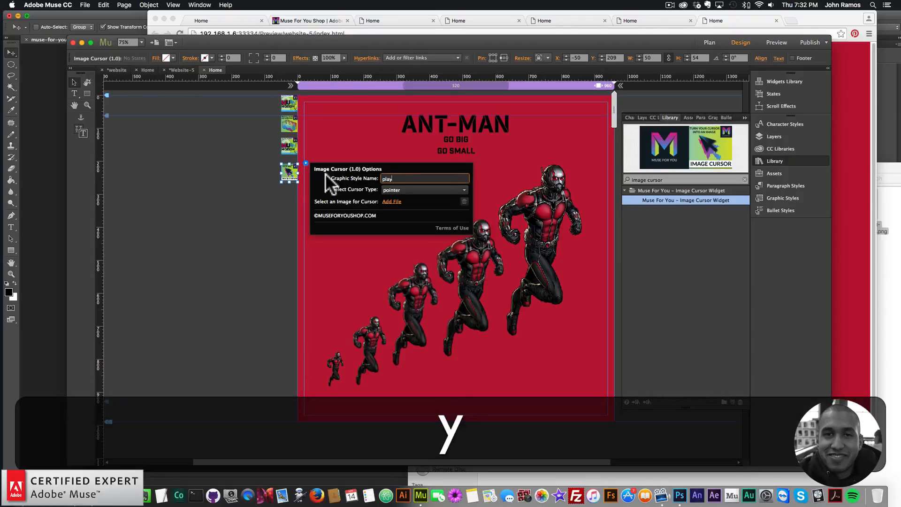
key(Return)
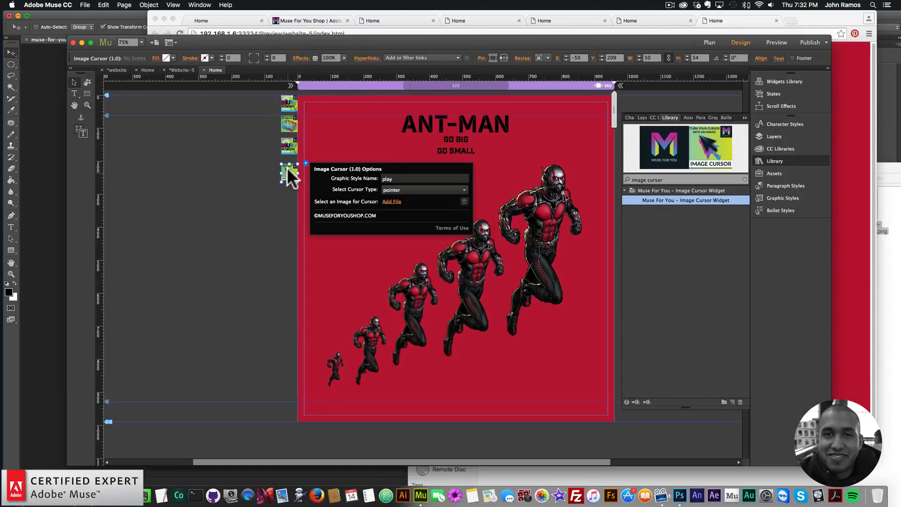
Duplicate the image cursor widget beneath the first and set the copy's graphic style name to reverse
drag(287, 168, 287, 164)
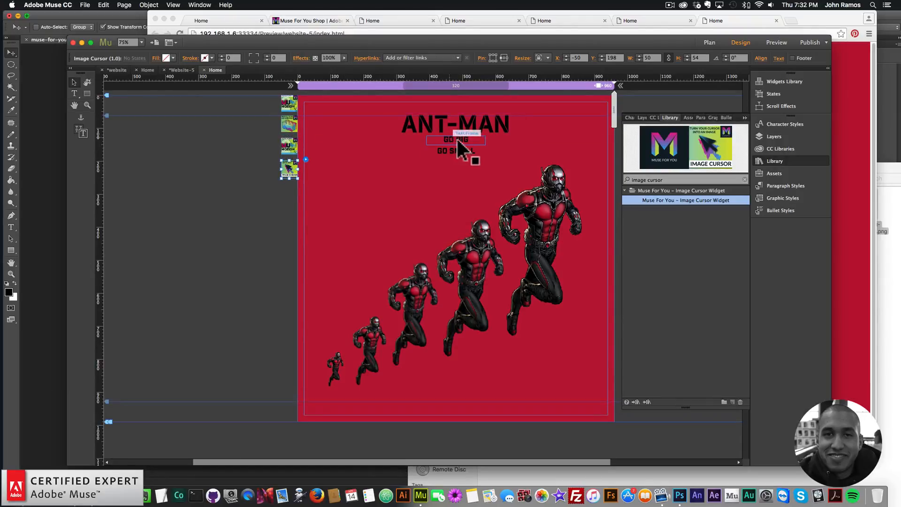
key(super+c)
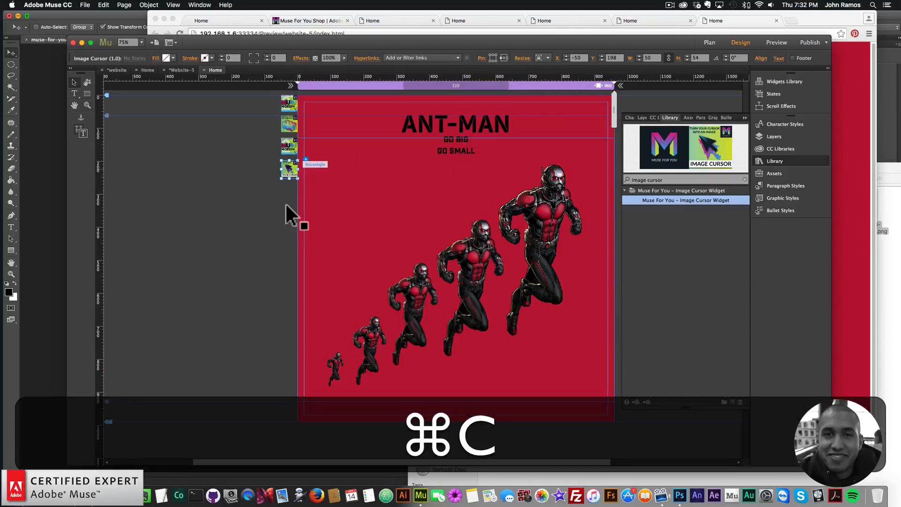
key(super+v)
drag(413, 261, 288, 190)
click(306, 182)
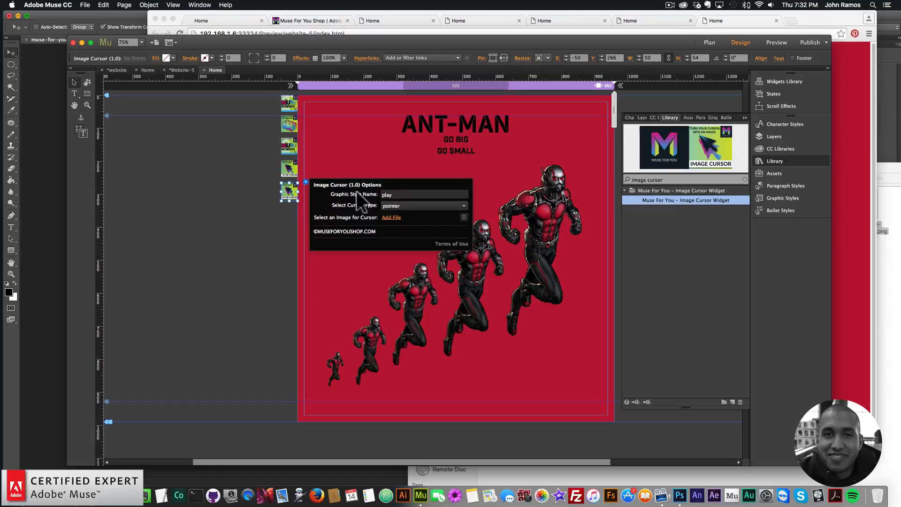
text(reverse)
key(Return)
click(247, 267)
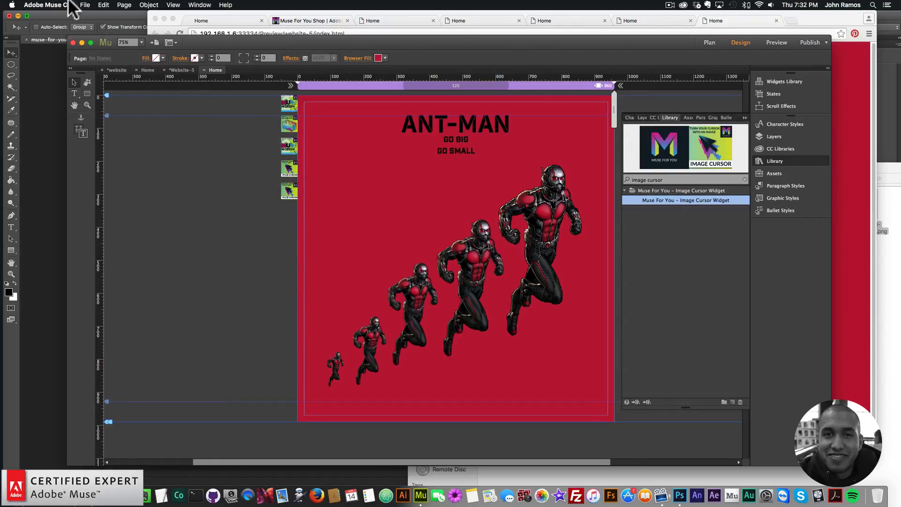
Preview the page in the browser to check the pointer cursor over the buttons
click(85, 5)
click(120, 141)
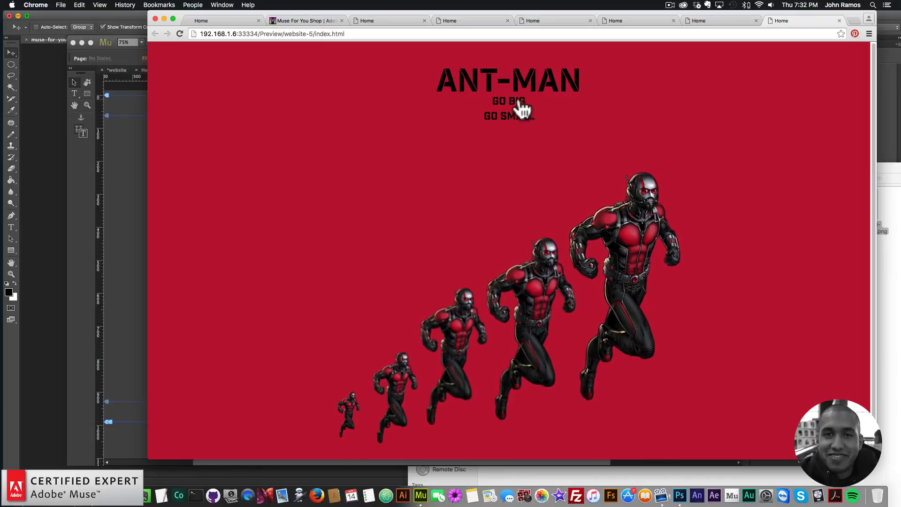
click(115, 178)
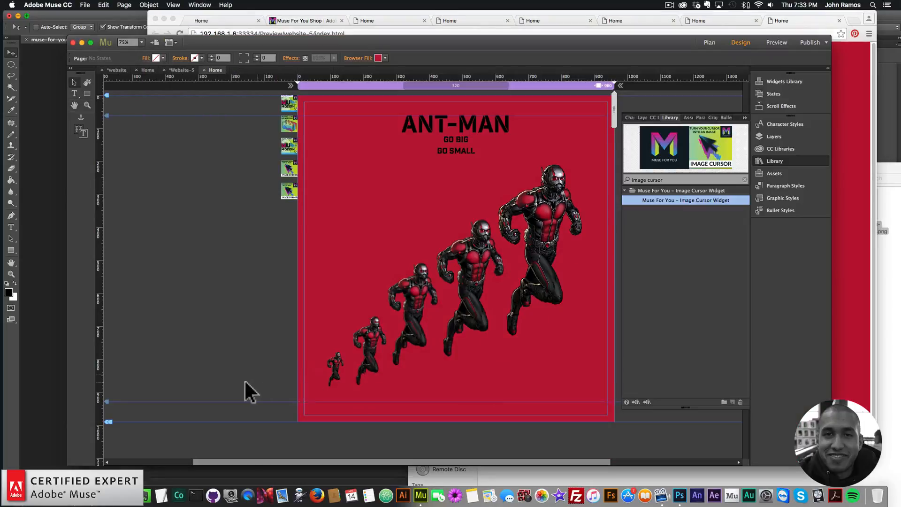
Select all the Ant-Man images and move them down slightly
drag(243, 381, 581, 220)
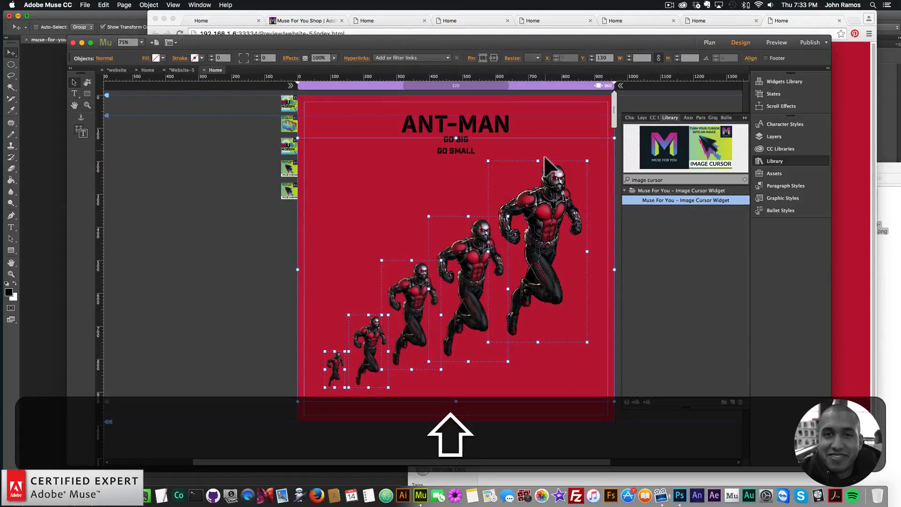
drag(545, 156, 544, 165)
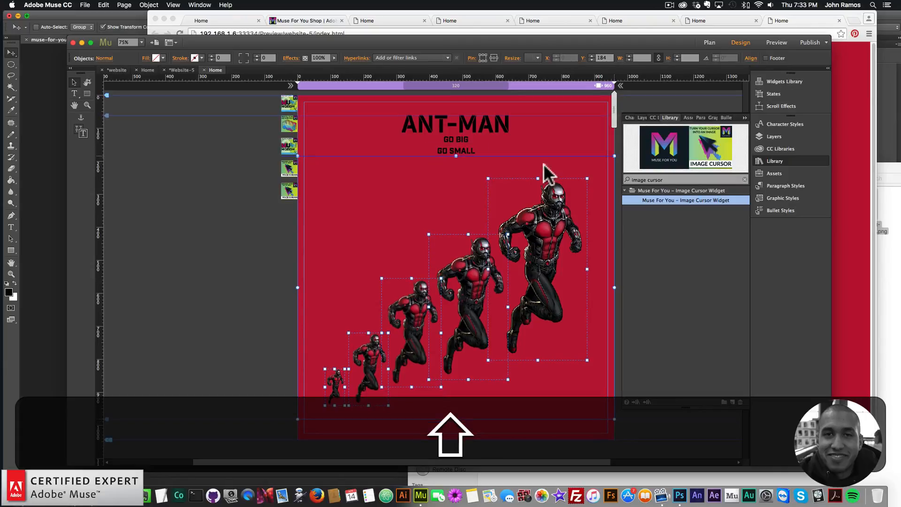
click(263, 216)
Lower the top edge of the background rectangle and nudge the Ant-Man images back up slightly
click(448, 160)
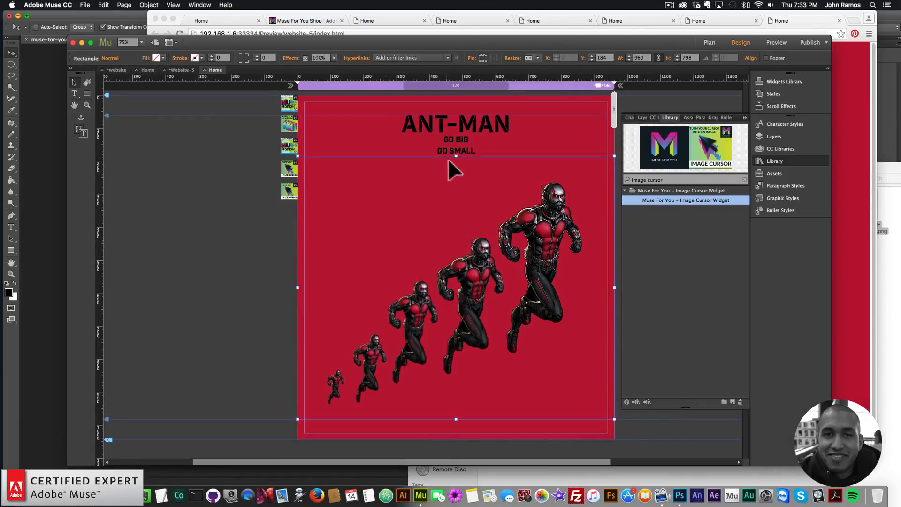
drag(456, 158, 455, 170)
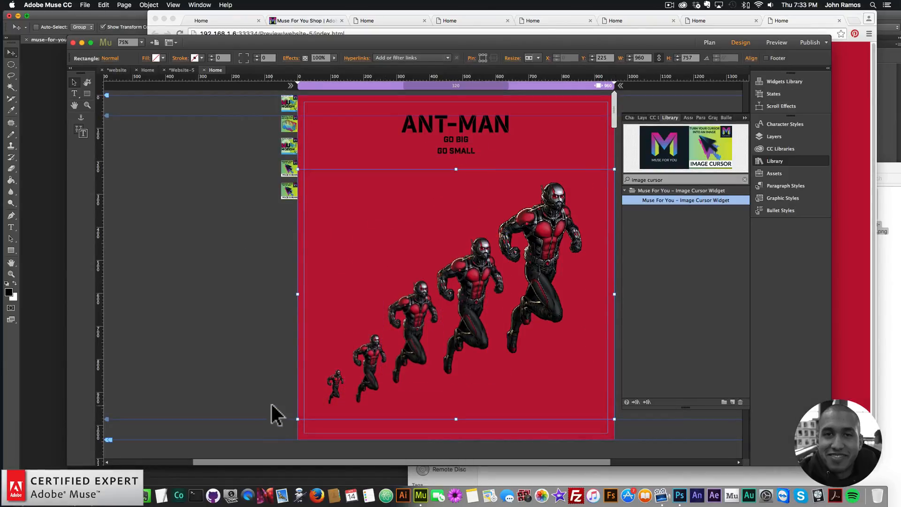
drag(272, 406, 550, 258)
drag(468, 193, 468, 182)
click(217, 228)
Preview the page in the browser and test the GO BIG button's animation
click(85, 5)
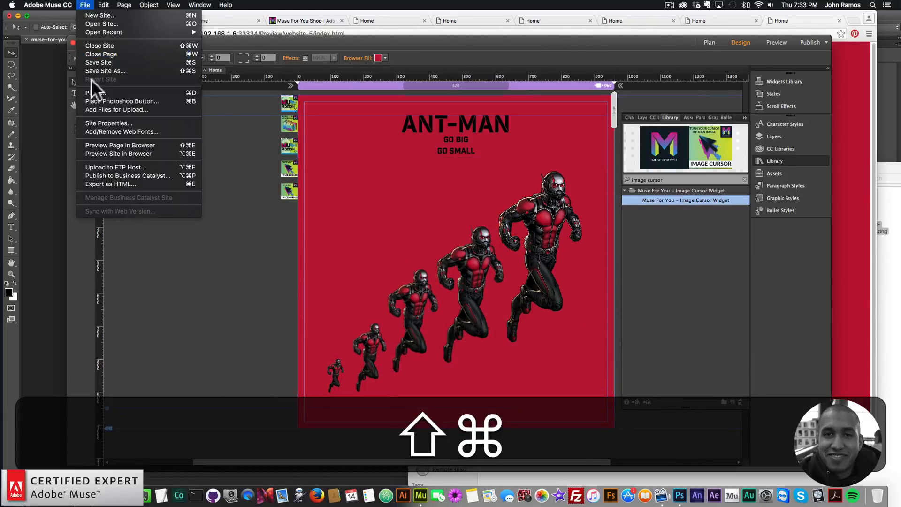
click(106, 143)
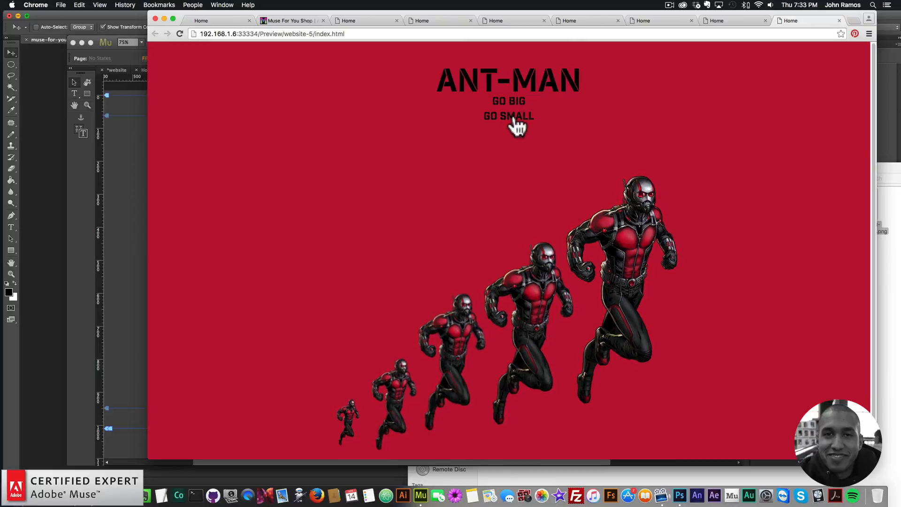
click(513, 119)
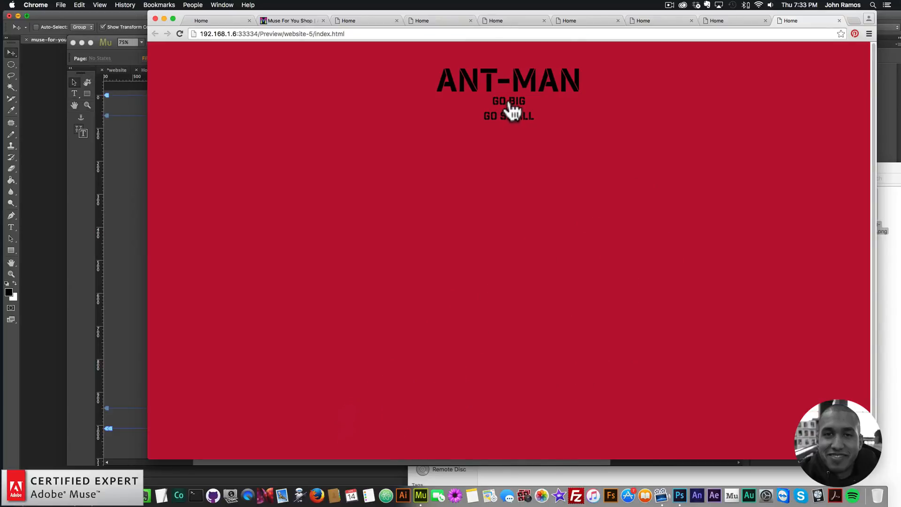
click(511, 111)
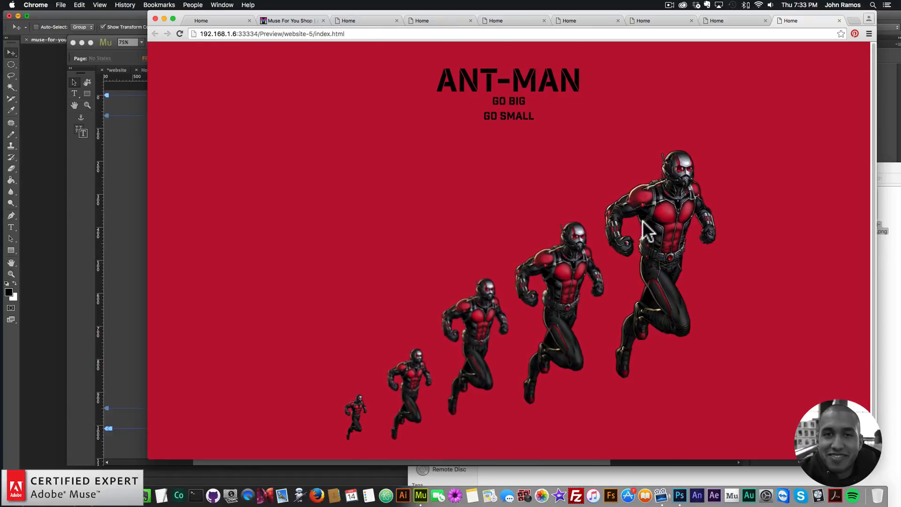
click(124, 238)
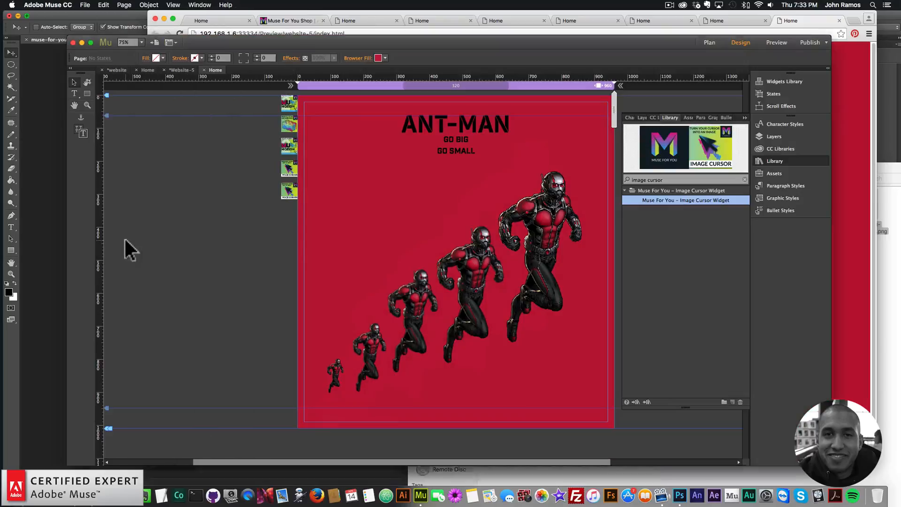
Search the library for particles.js and place Particles.js Widget 1.2 at the page's top-left corner
click(774, 161)
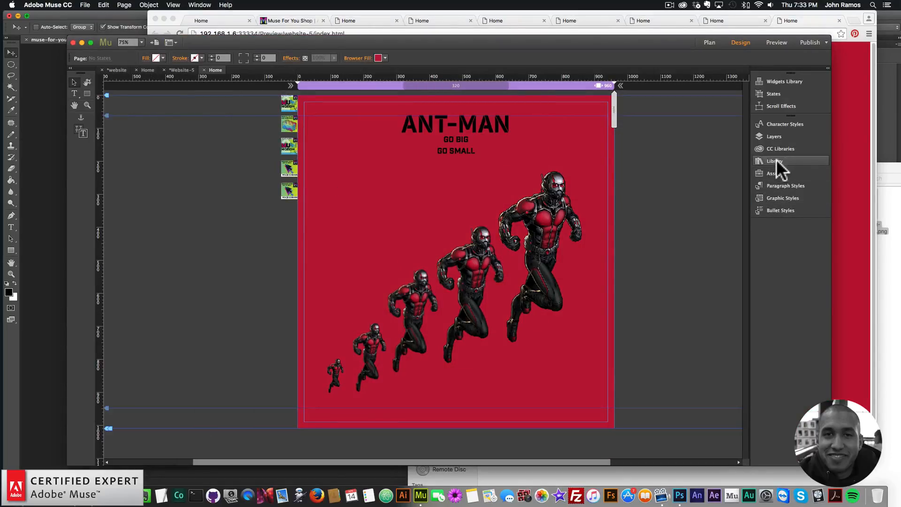
click(774, 161)
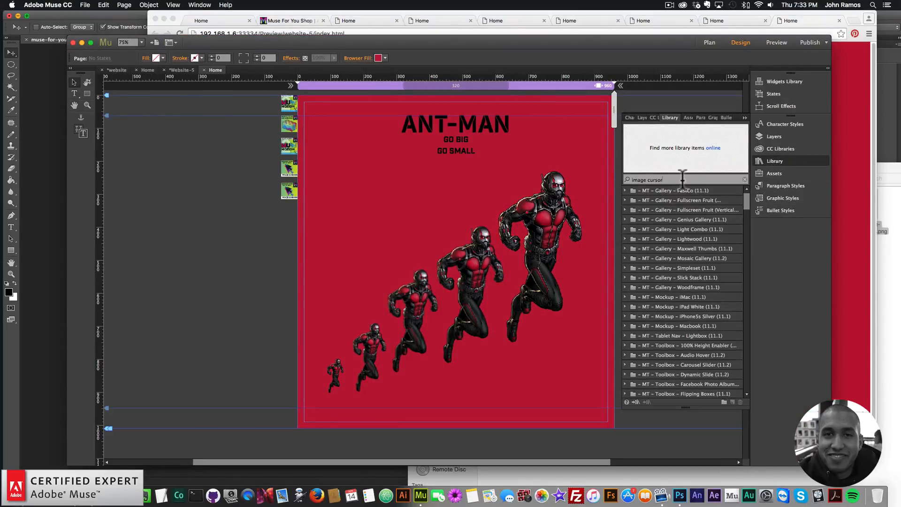
text(particles.js)
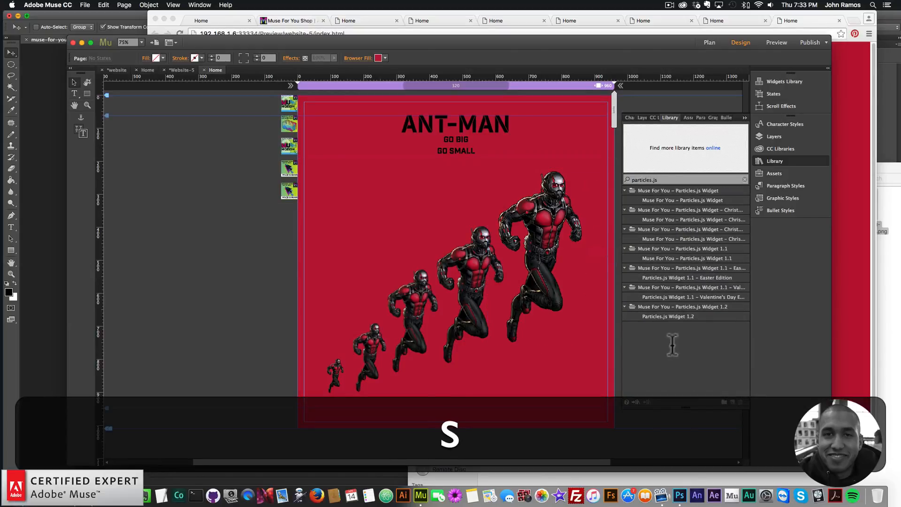
click(675, 316)
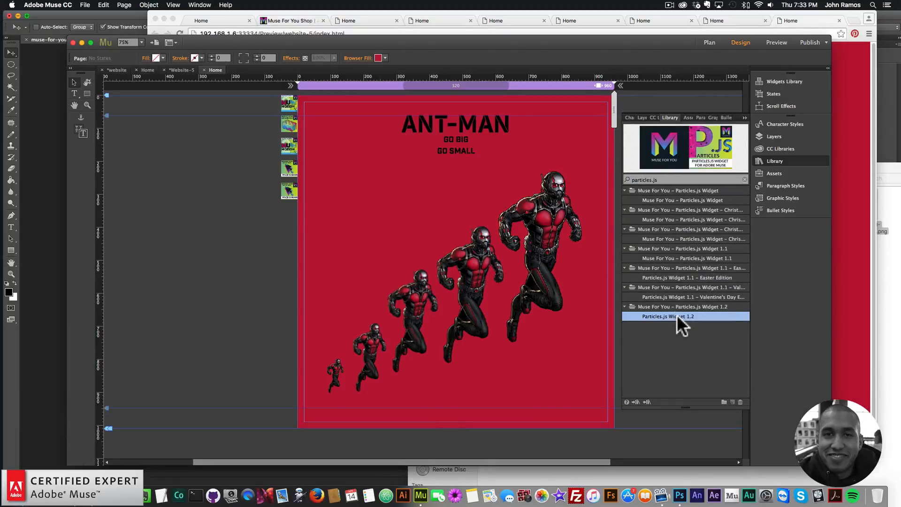
drag(677, 314, 272, 204)
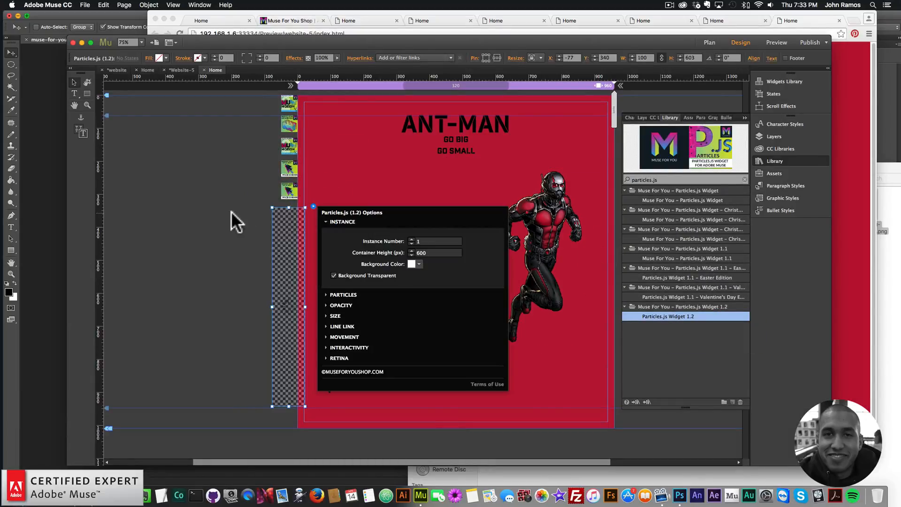
drag(281, 237, 302, 135)
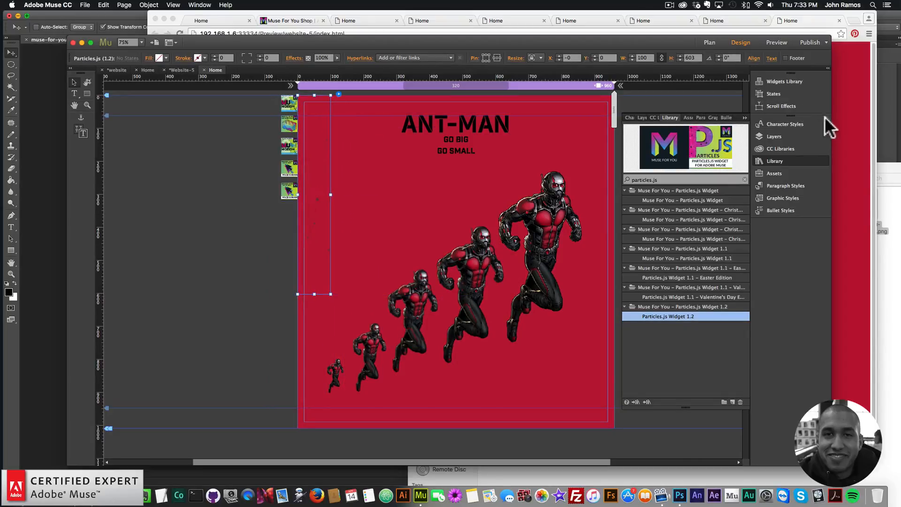
Set the particles widget to resize to the full browser width
click(791, 158)
click(541, 57)
click(543, 97)
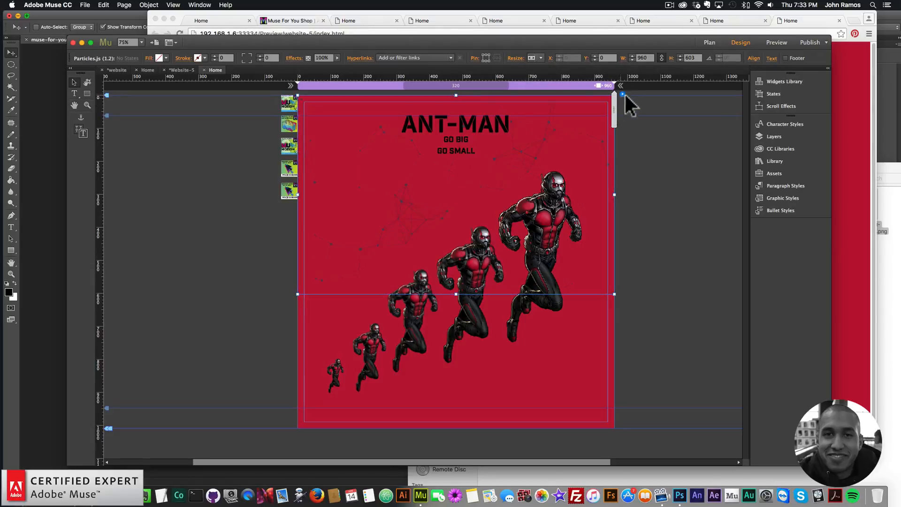
Set the particles widget's container height to 1000 px
click(621, 94)
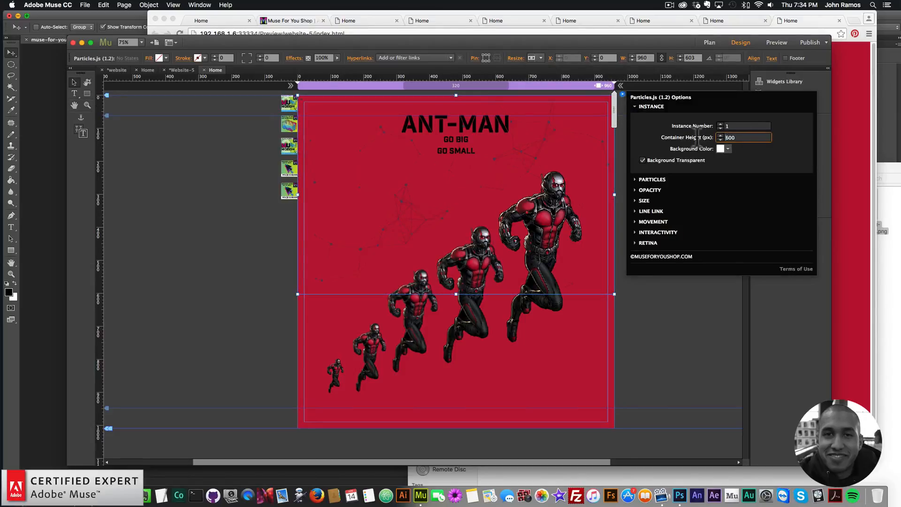
text(1000)
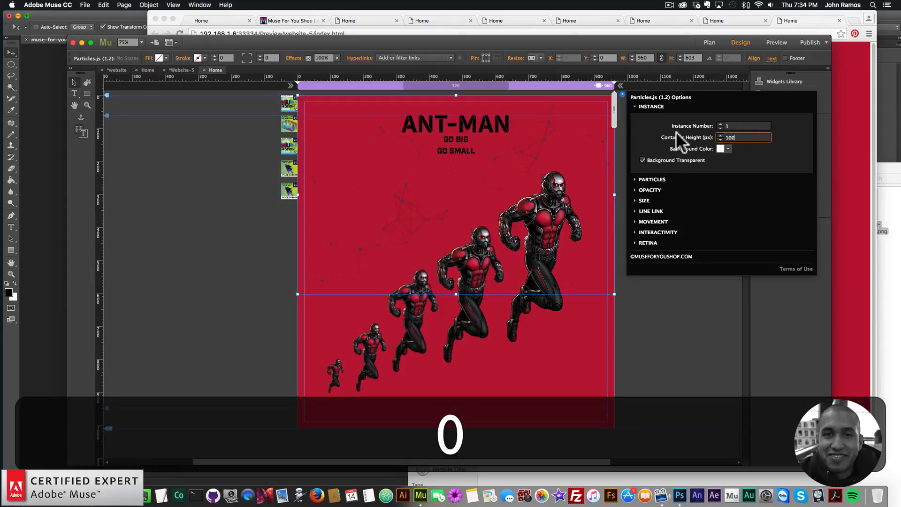
key(Return)
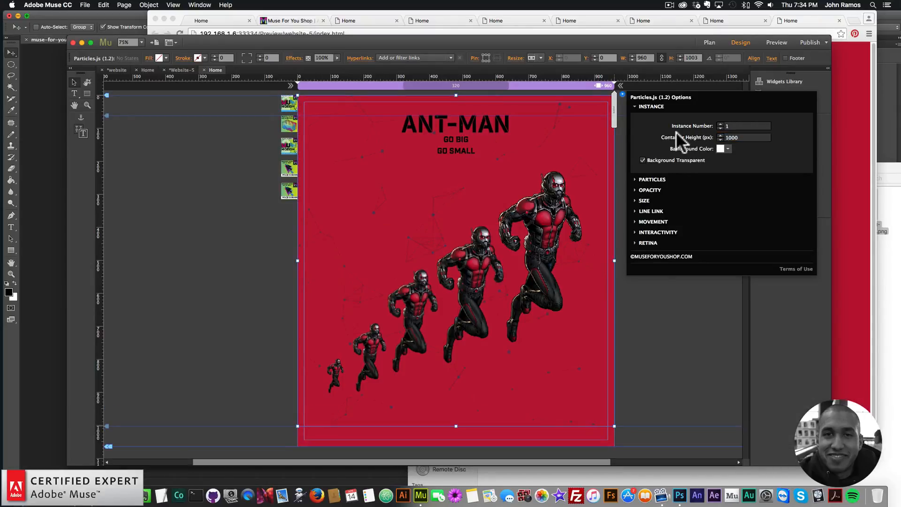
Set the particle shape to Image using muse-for-you-image-7-ant.png from the images folder
click(651, 179)
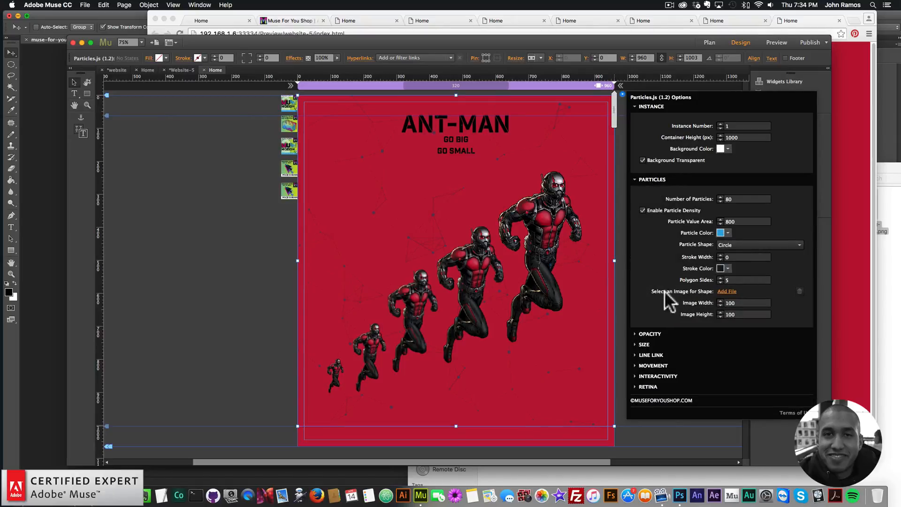
click(727, 292)
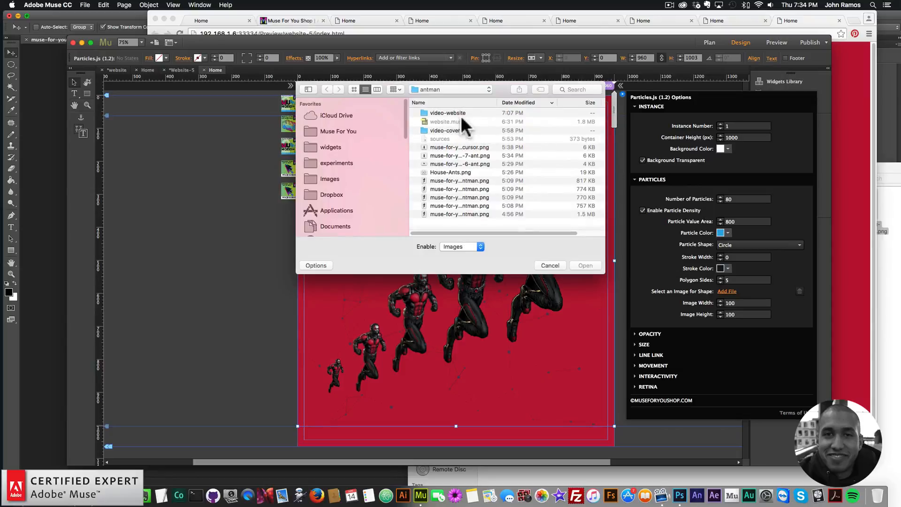
double_click(460, 115)
double_click(441, 112)
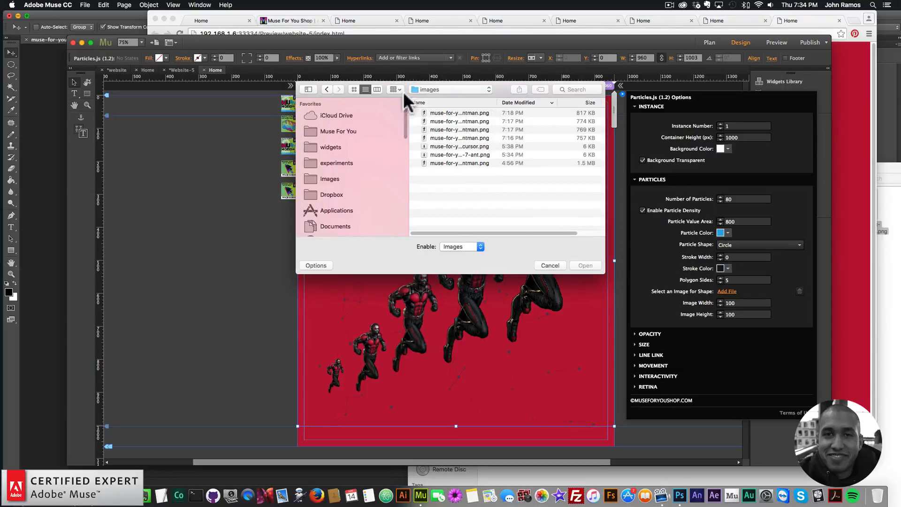
click(354, 88)
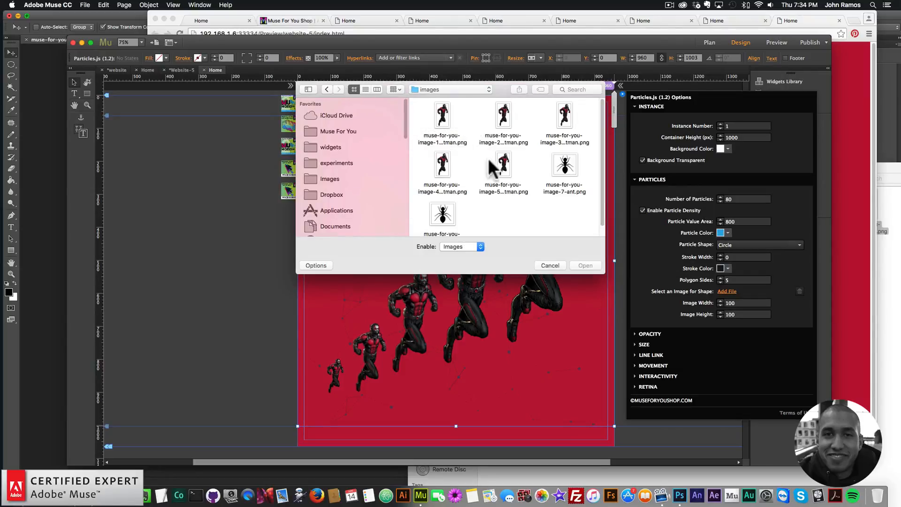
click(570, 179)
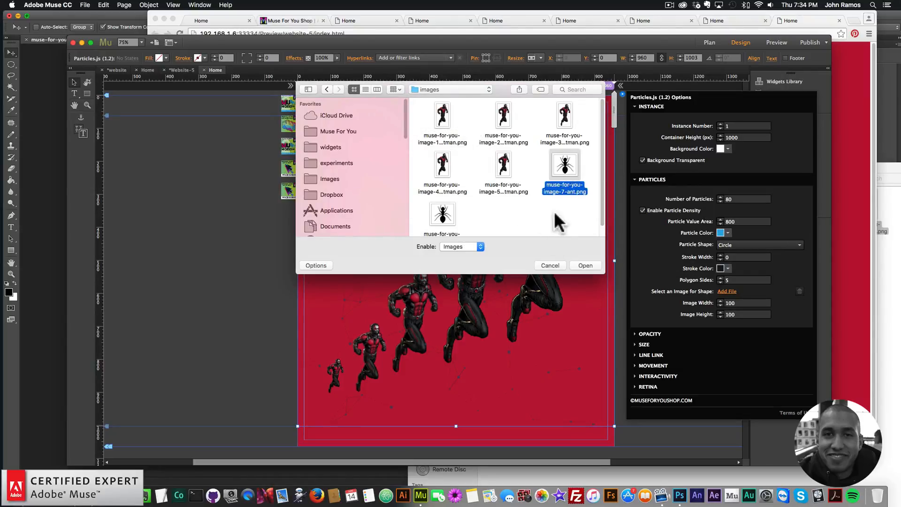
double_click(566, 172)
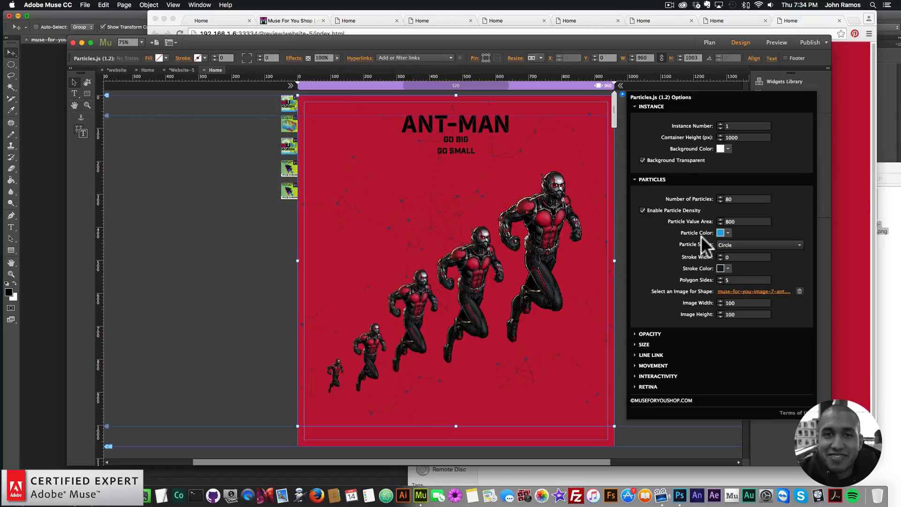
click(738, 245)
click(728, 291)
Set the particle size to 10 and turn off random size
click(644, 344)
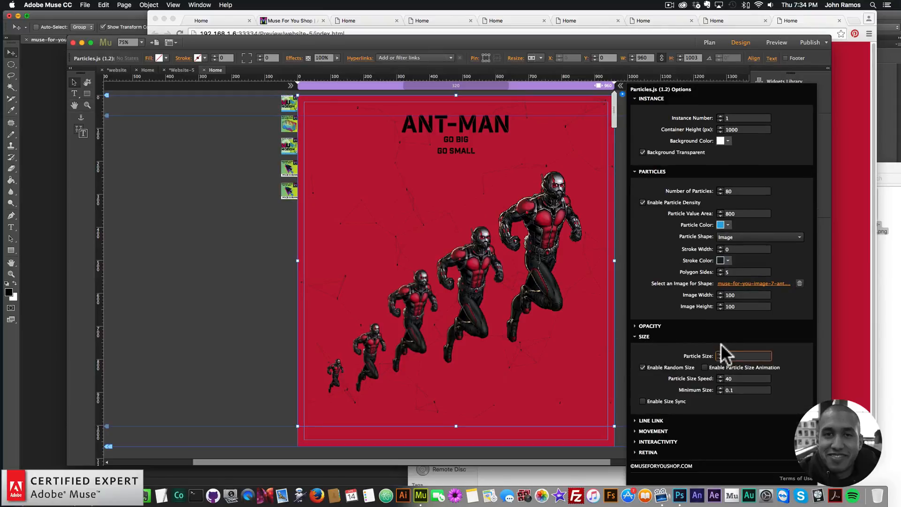
text(0)
key(Return)
click(642, 367)
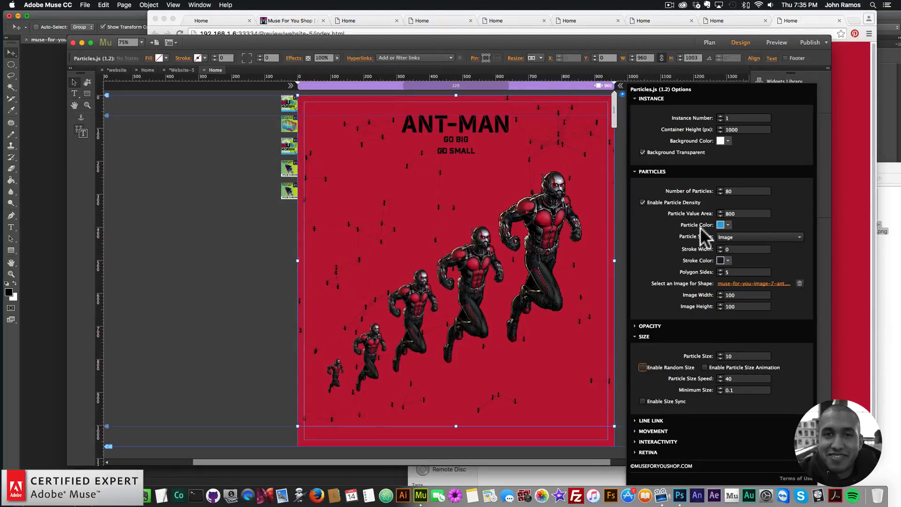
Set the number of particles to 20
click(740, 190)
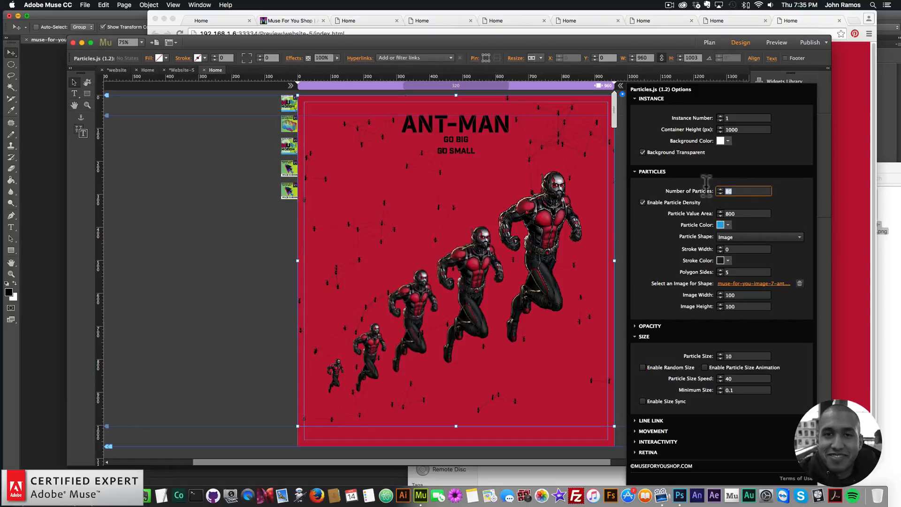
text(20)
key(Return)
Disable line linking between the particles
click(651, 420)
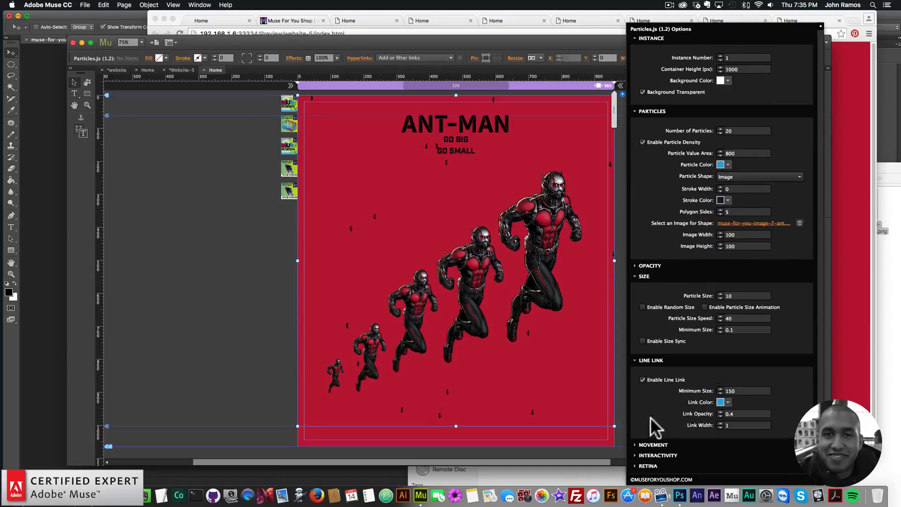
click(643, 379)
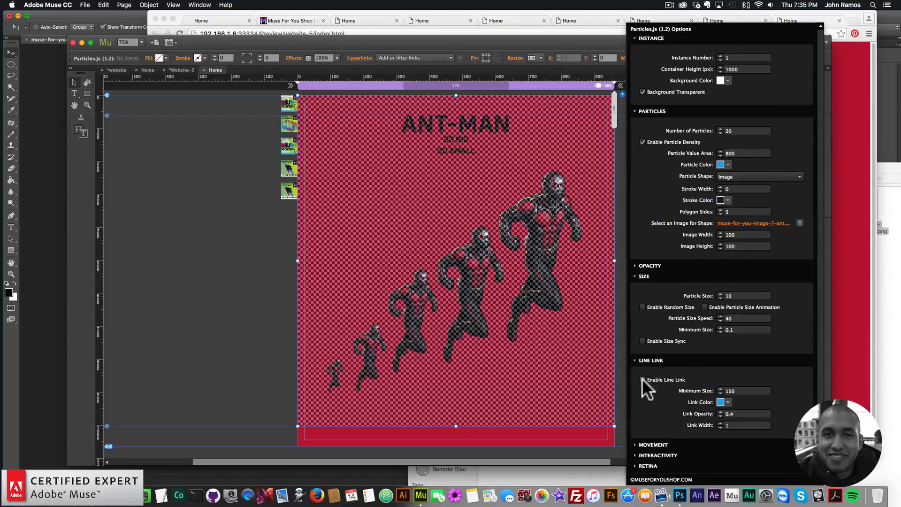
click(653, 444)
click(656, 341)
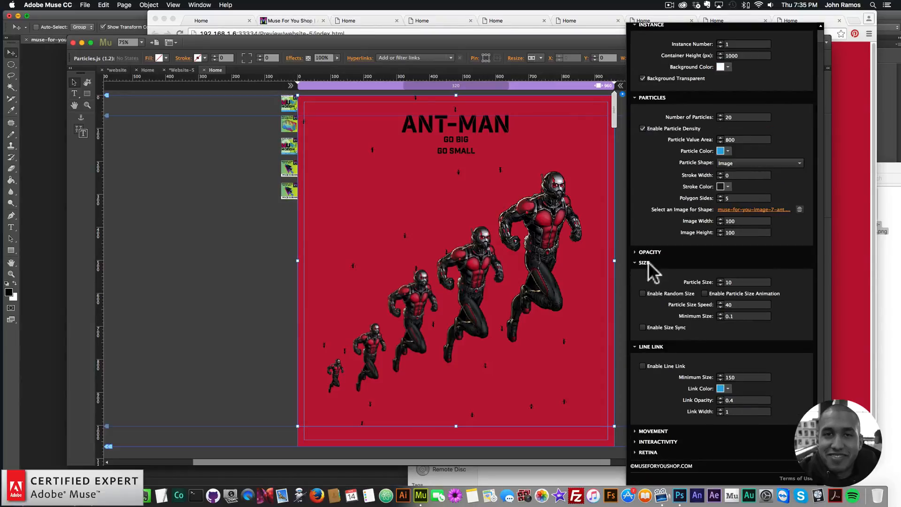
click(648, 252)
click(648, 253)
click(644, 262)
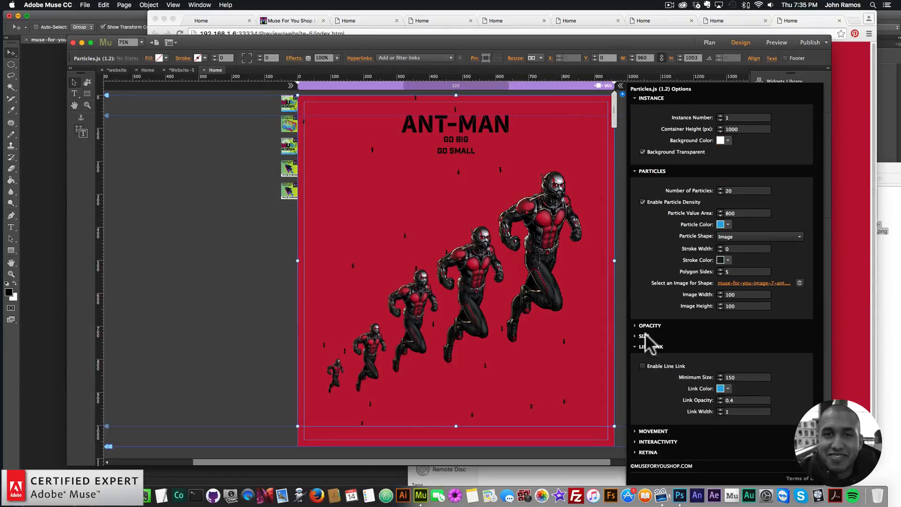
Configure particle movement with Move Straight enabled, move speed 1 and direction Top
click(652, 430)
click(647, 289)
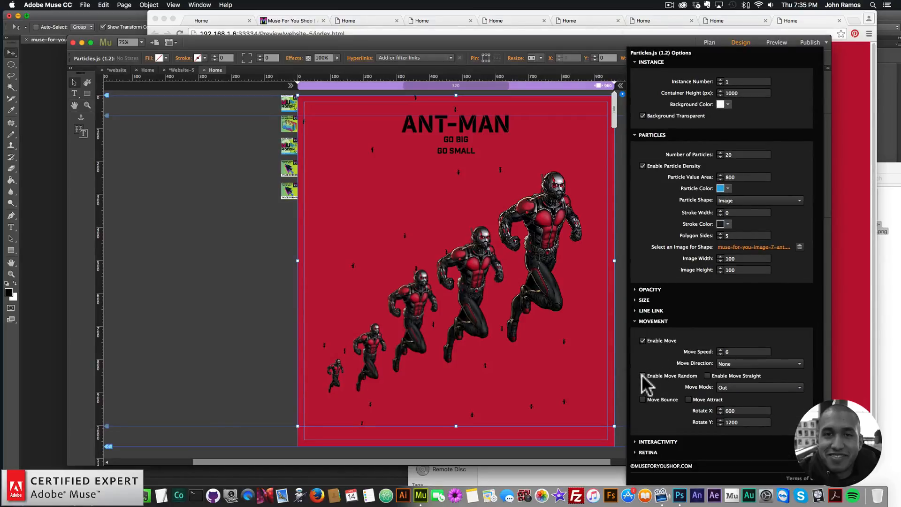
click(707, 375)
drag(730, 349, 695, 346)
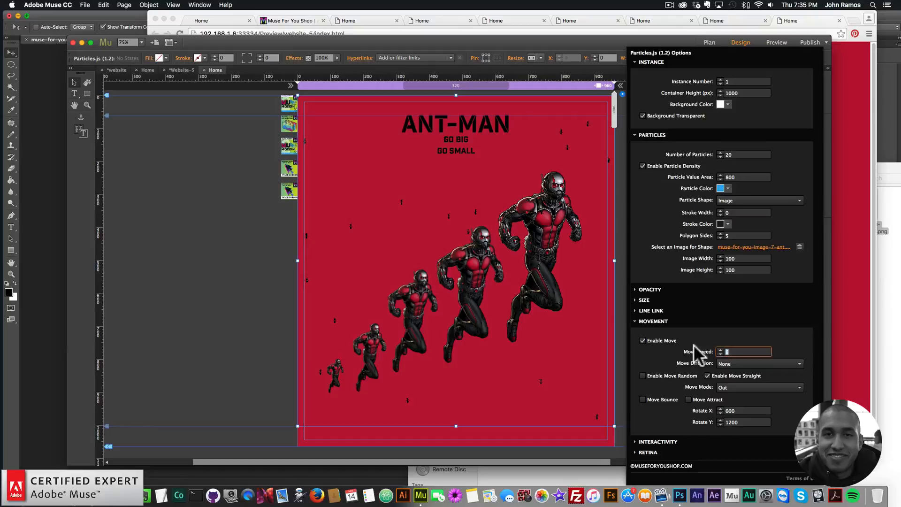
text(1)
key(Return)
click(733, 363)
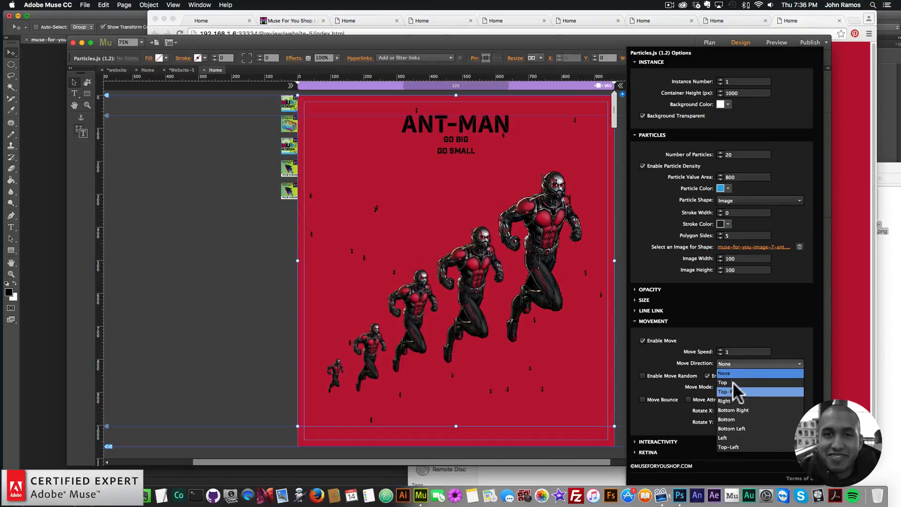
click(725, 382)
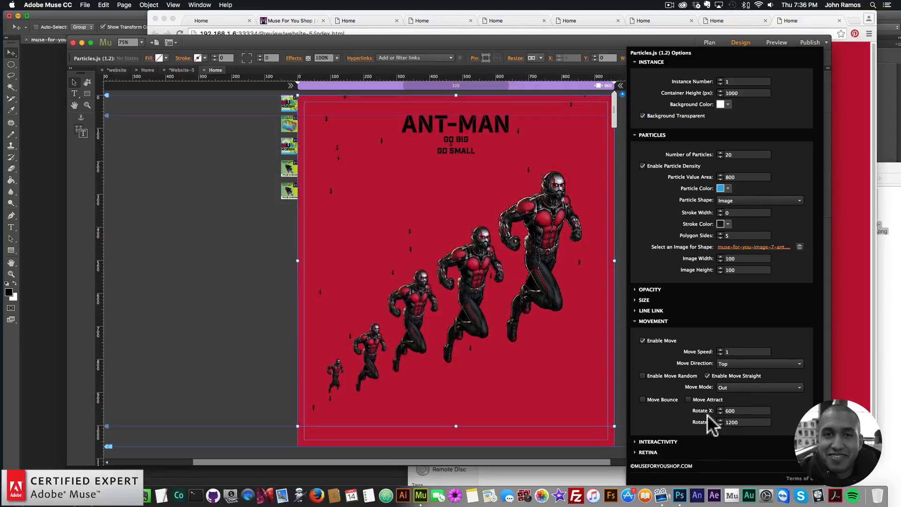
Expand and review the Interactivity settings of the particles widget
click(664, 322)
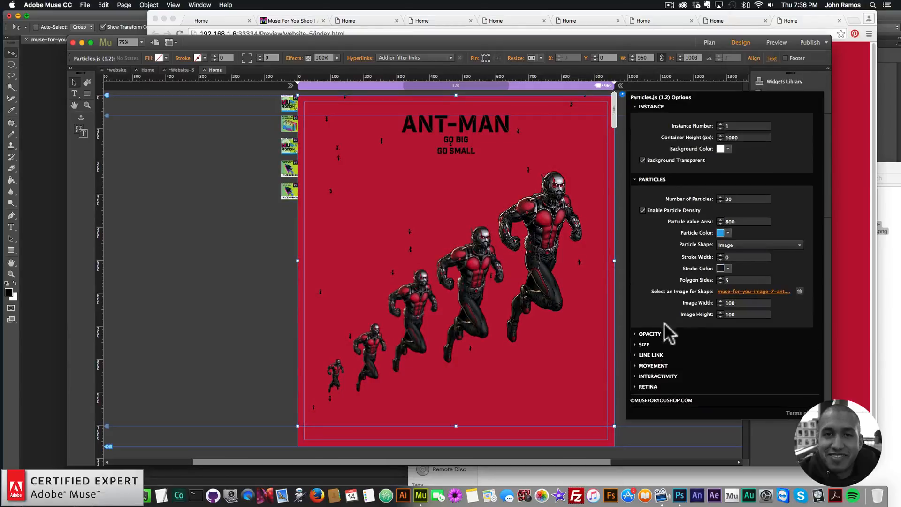
click(659, 373)
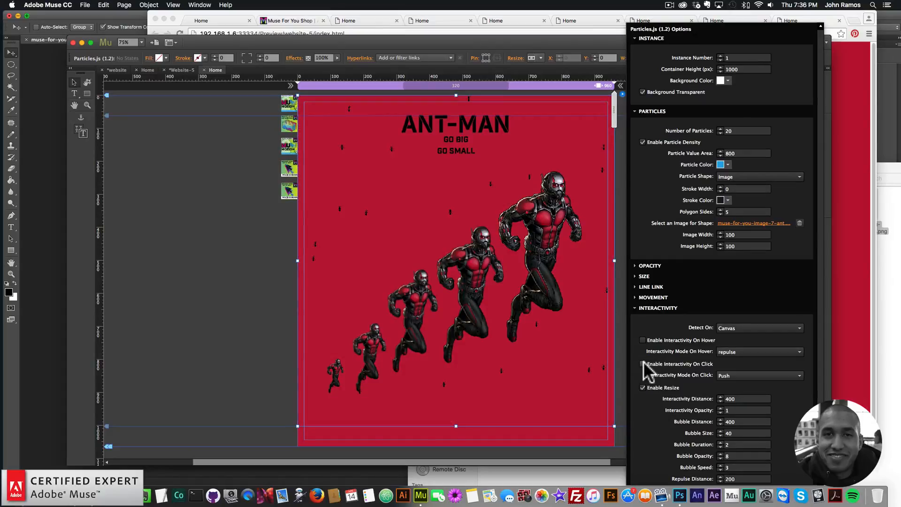
click(657, 307)
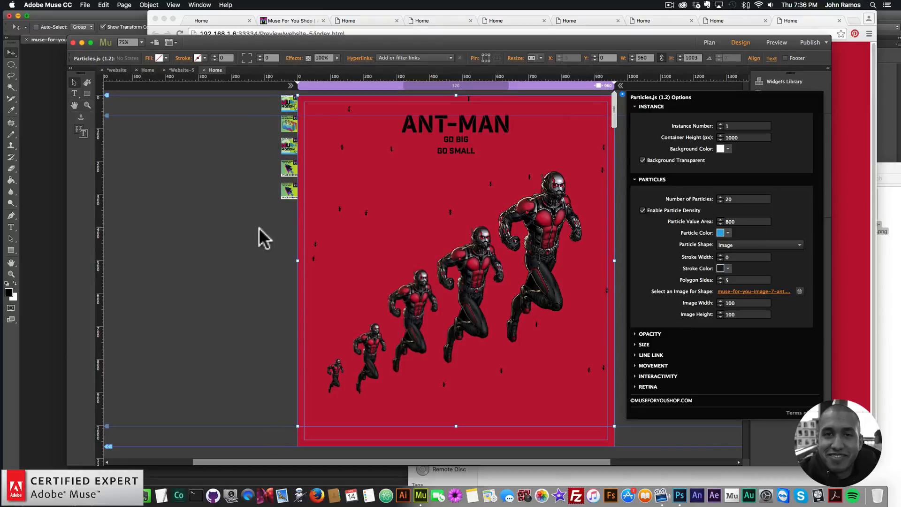
Preview the page in the browser to check the falling ant particles
click(208, 252)
click(85, 5)
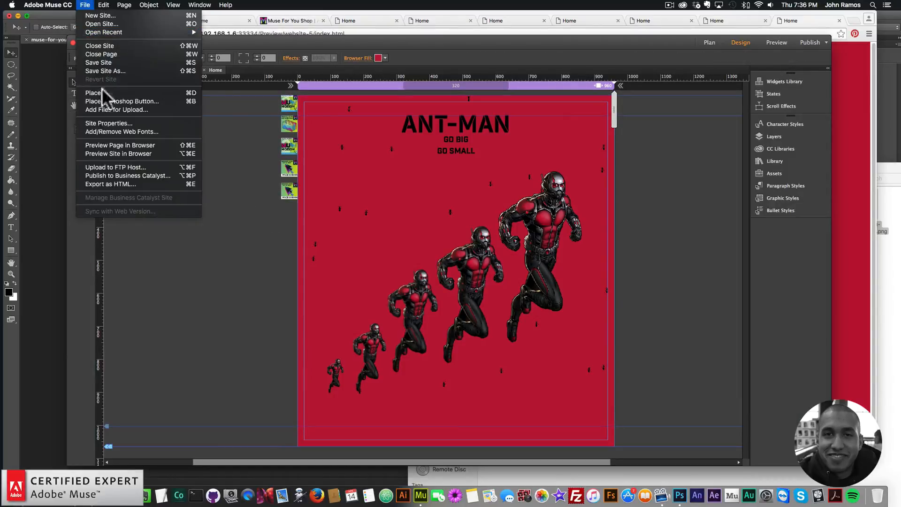
click(117, 143)
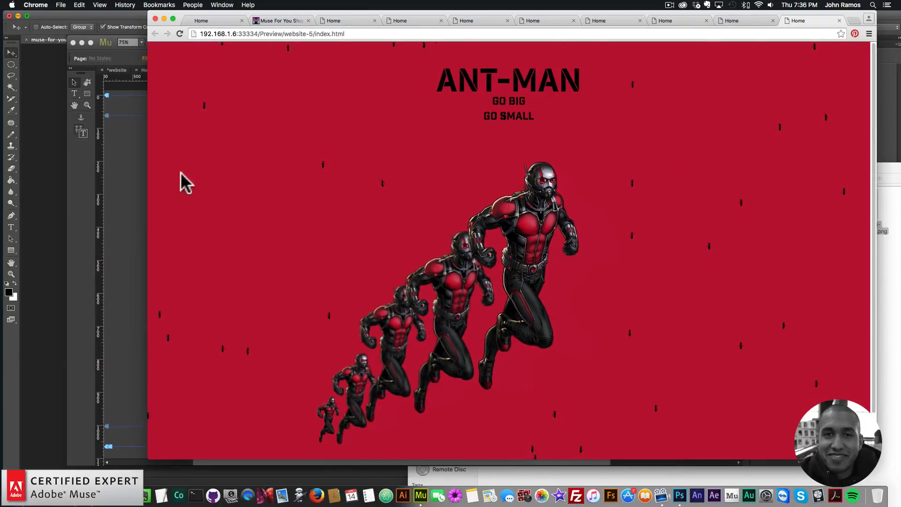
click(124, 175)
Change the particles widget's stacking order through Arrange
right_click(554, 119)
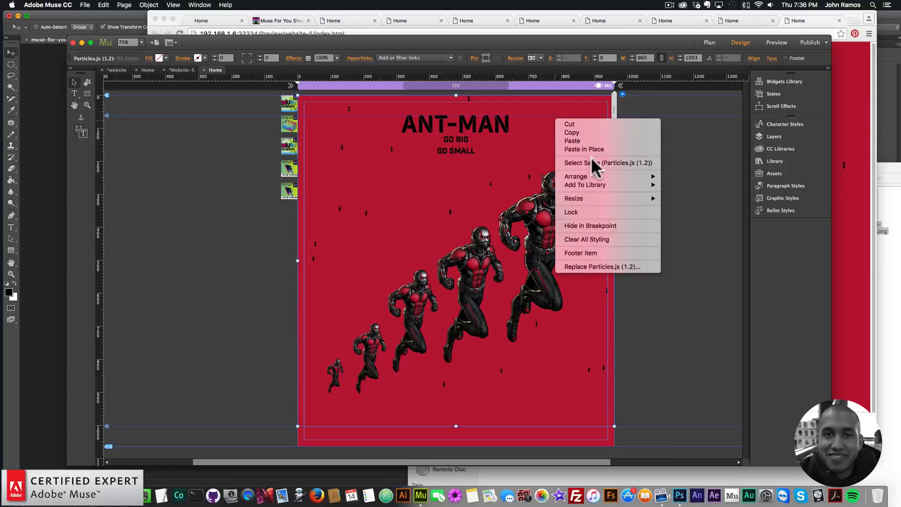
mouse_move(653, 180)
click(686, 184)
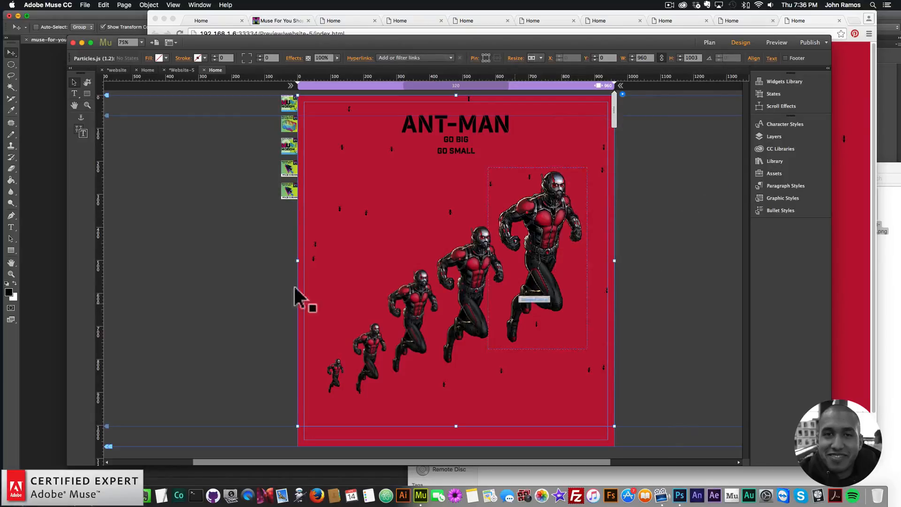
click(225, 188)
Preview the page in the browser again to check the particles
click(85, 5)
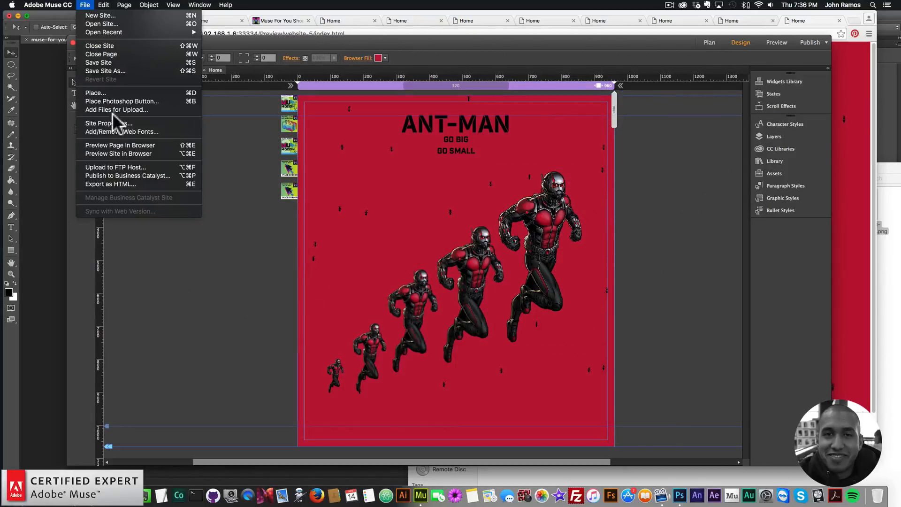
click(114, 141)
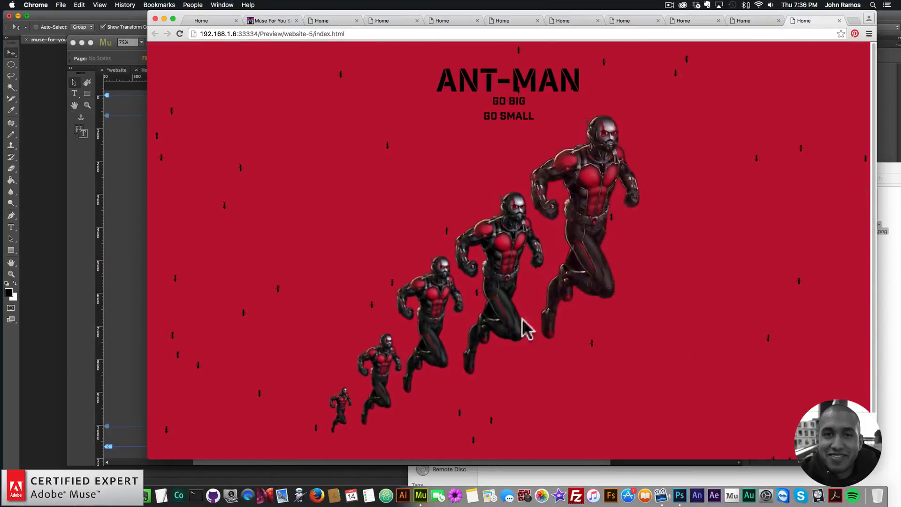
click(133, 221)
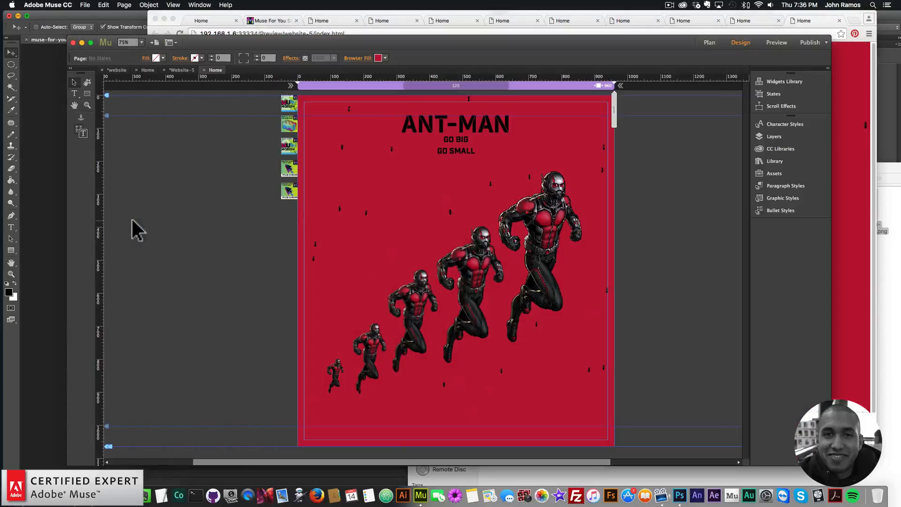
Reopen the particles widget options and set the number of particles to 20
click(595, 167)
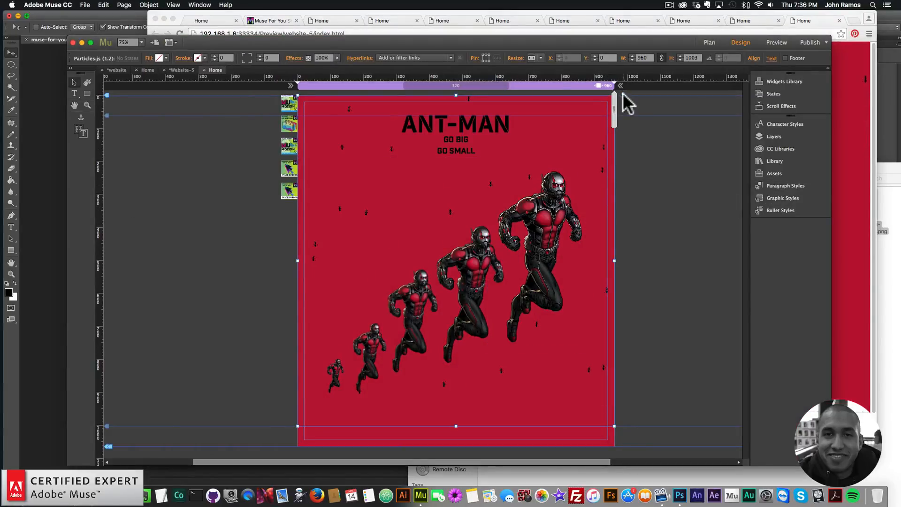
click(622, 94)
click(653, 222)
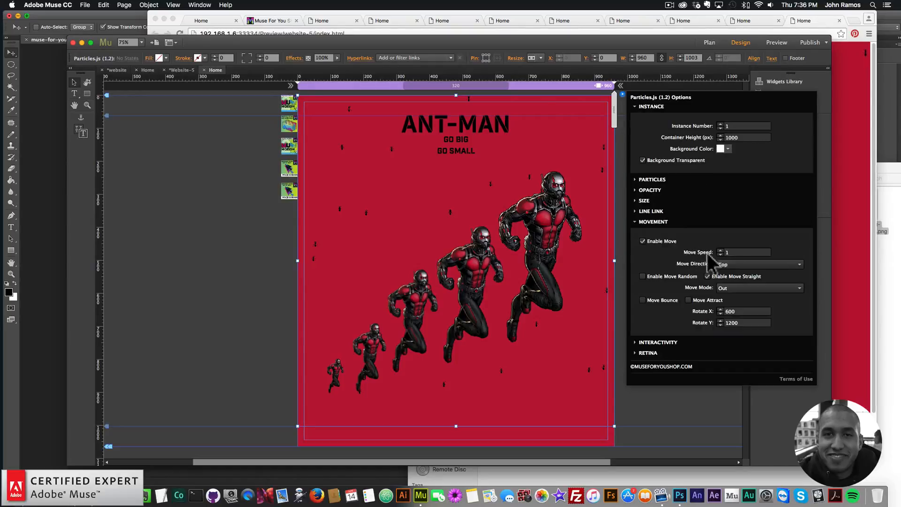
click(652, 179)
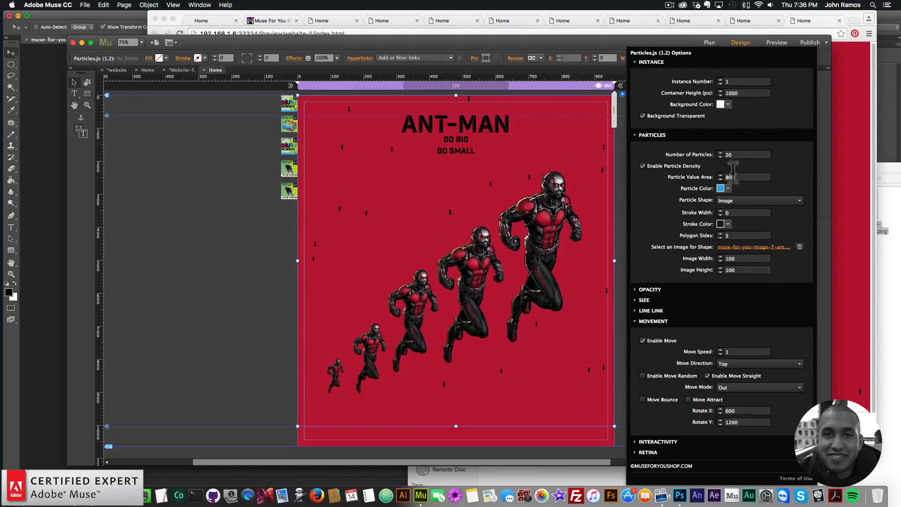
click(730, 155)
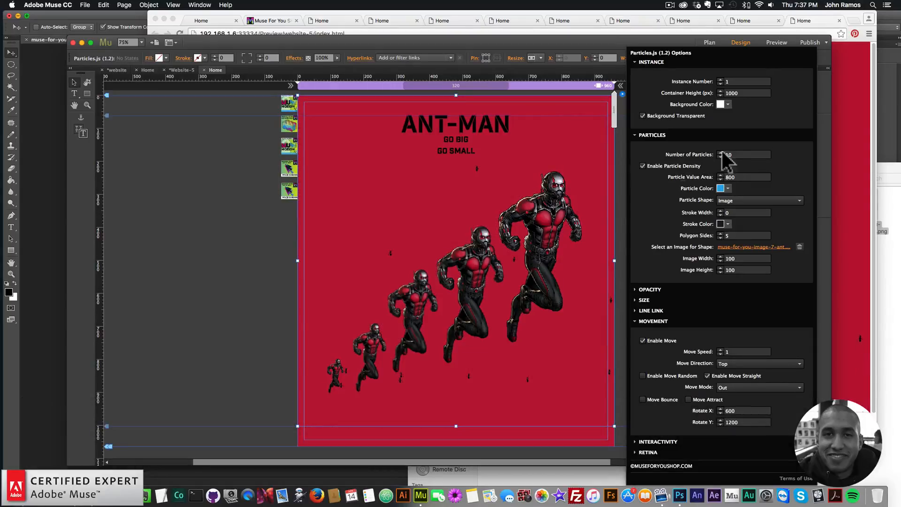
double_click(725, 154)
text(20)
key(Return)
Open the Library panel and search it for the Shake Shake Shake widget
click(268, 259)
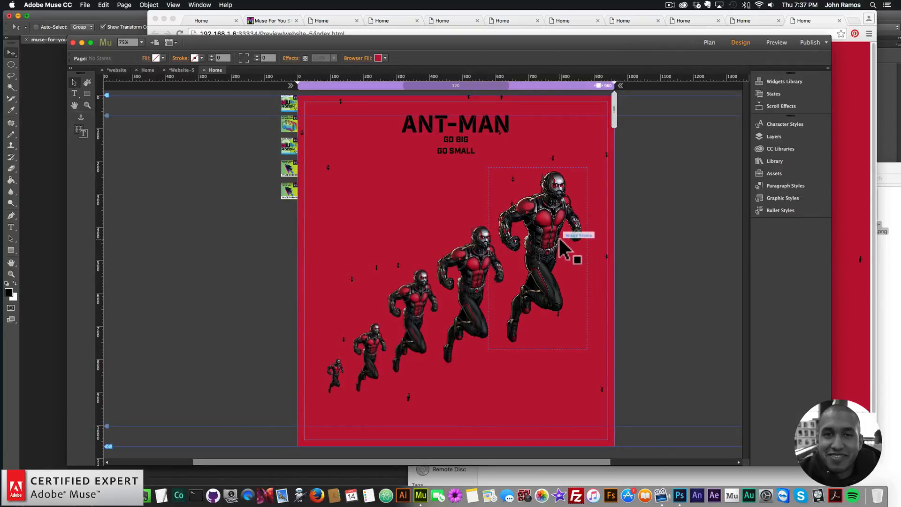
click(561, 247)
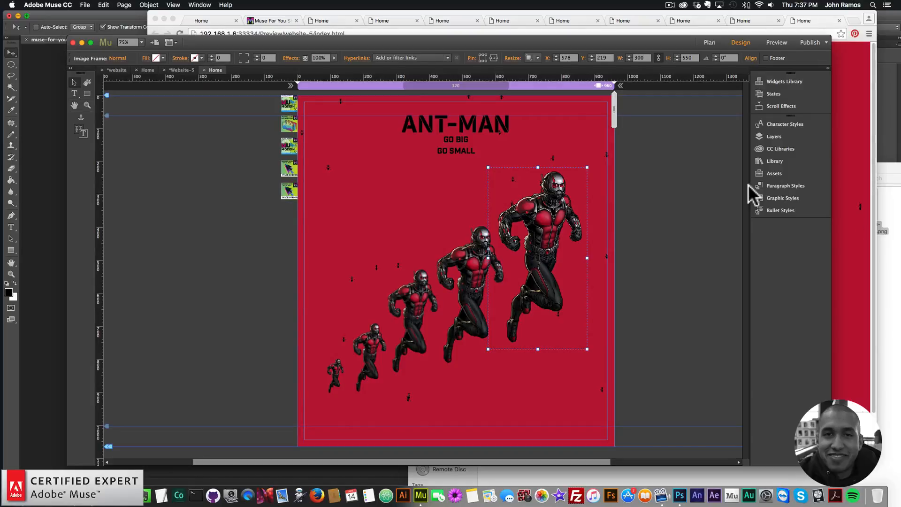
click(779, 195)
click(783, 195)
click(776, 161)
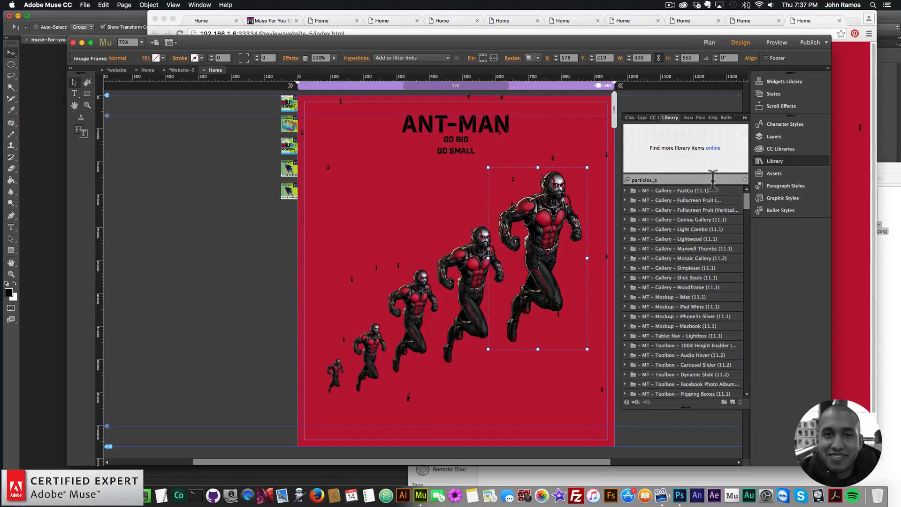
text(shake shake)
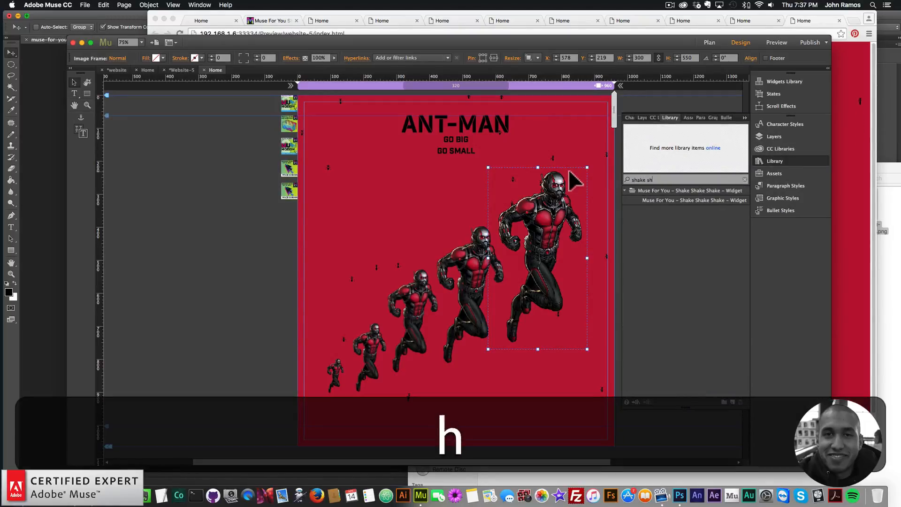
key(BackSpace)
key(BackSpace)
text(ke sahe)
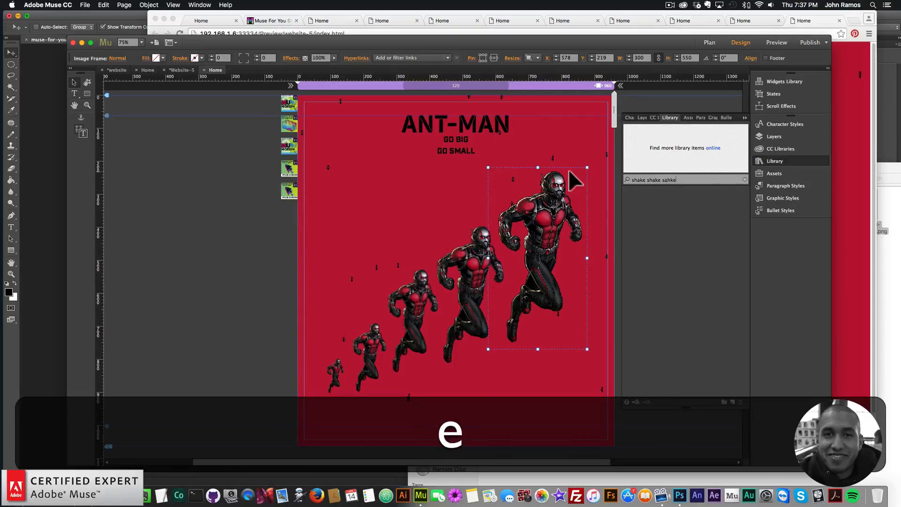
key(BackSpace)
key(BackSpace)
text(hake)
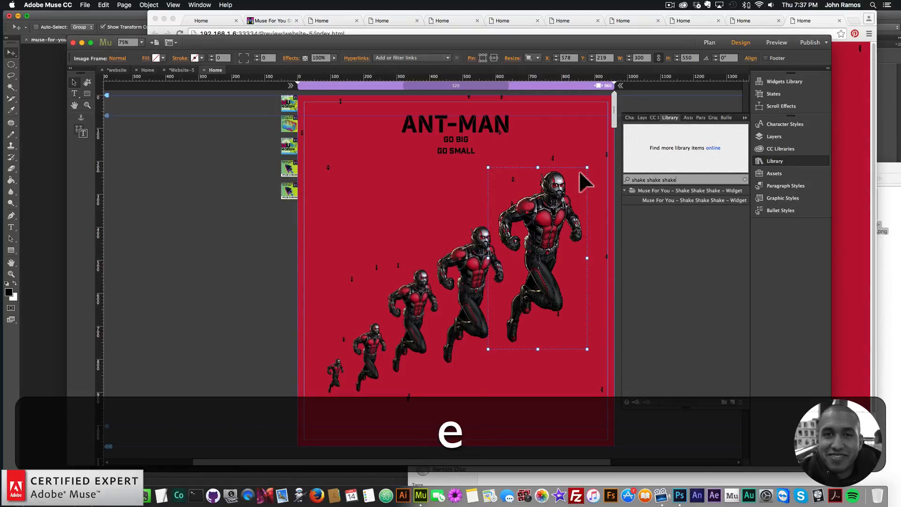
Place the Shake Shake Shake widget on the page with graphic style name layer5 and shake type shake-little
click(696, 200)
drag(697, 201, 287, 218)
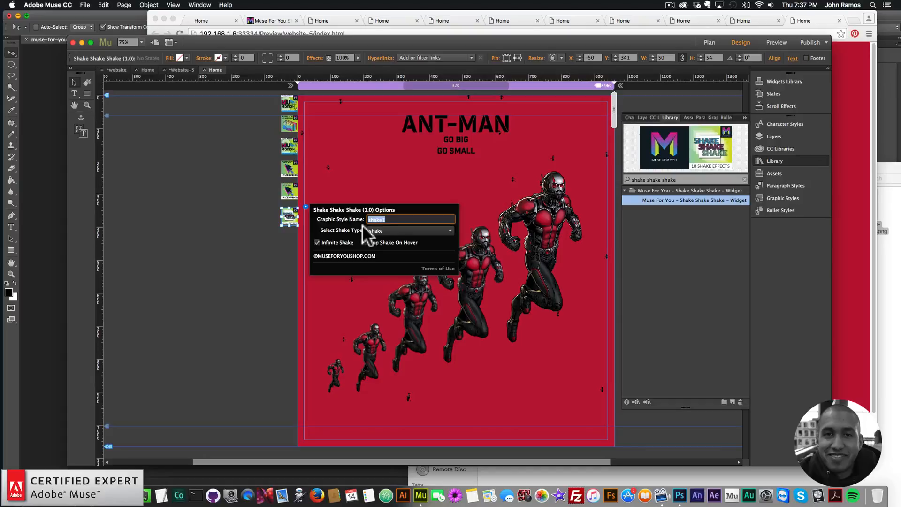
text(layer5)
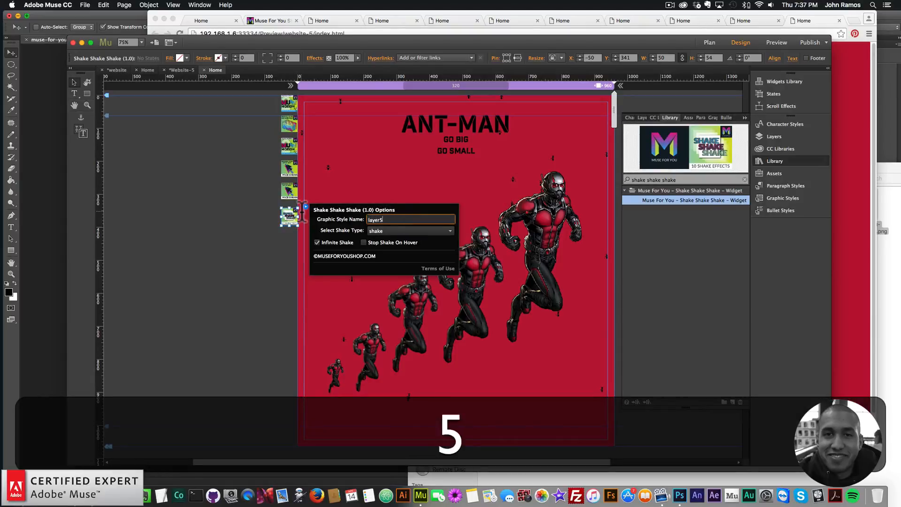
key(Return)
click(396, 231)
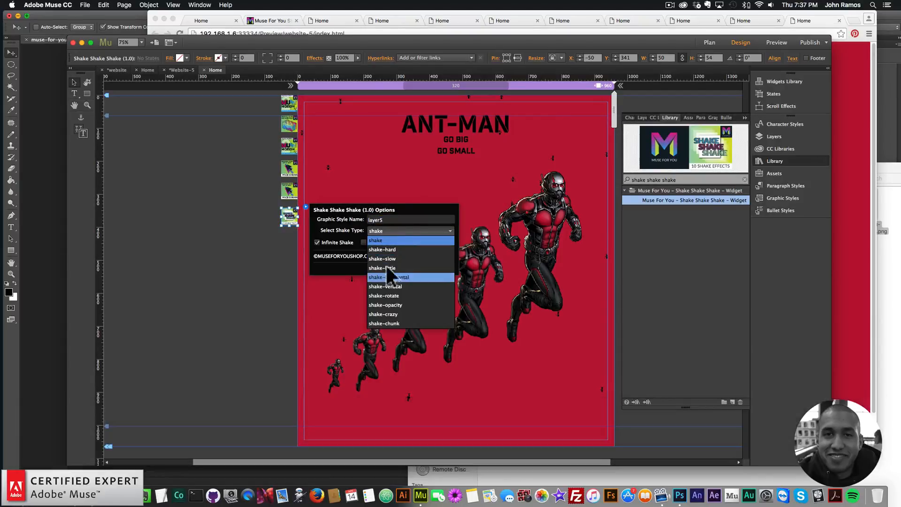
click(386, 269)
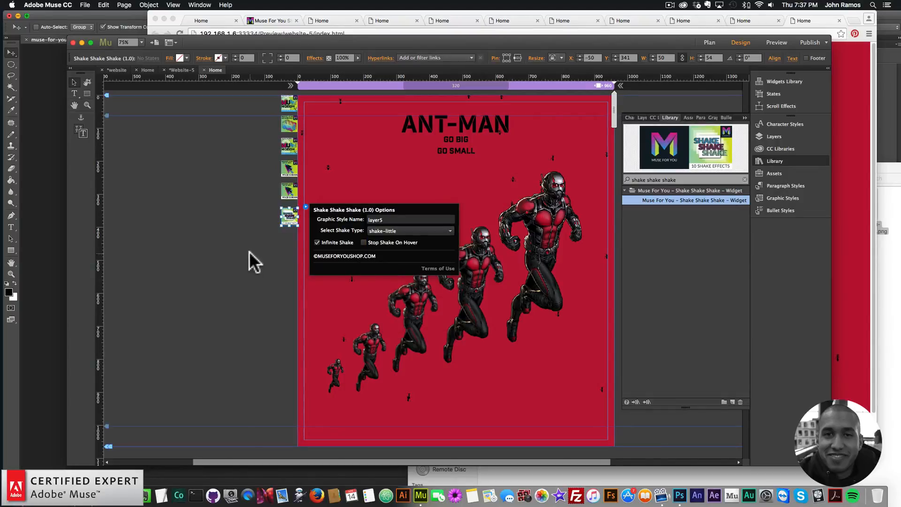
Preview the page in the browser to check the shake effect on the Ant-Man figure
click(85, 5)
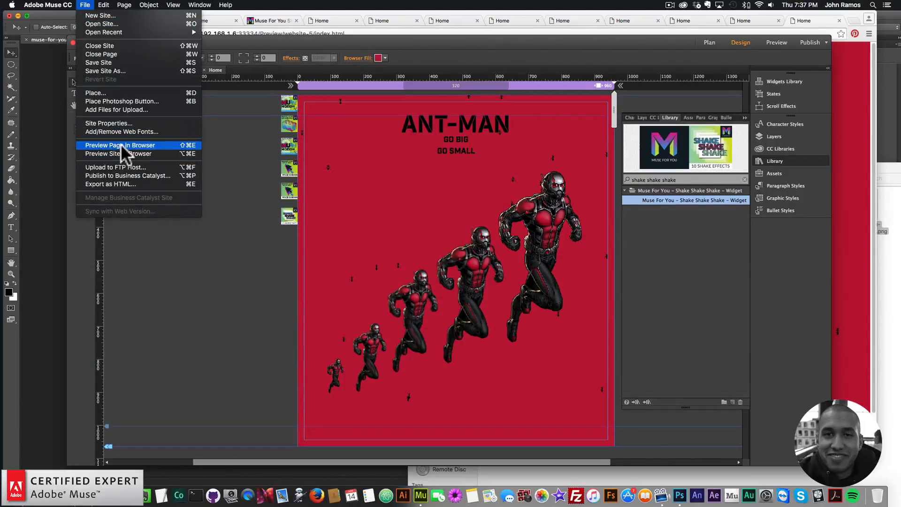
click(122, 143)
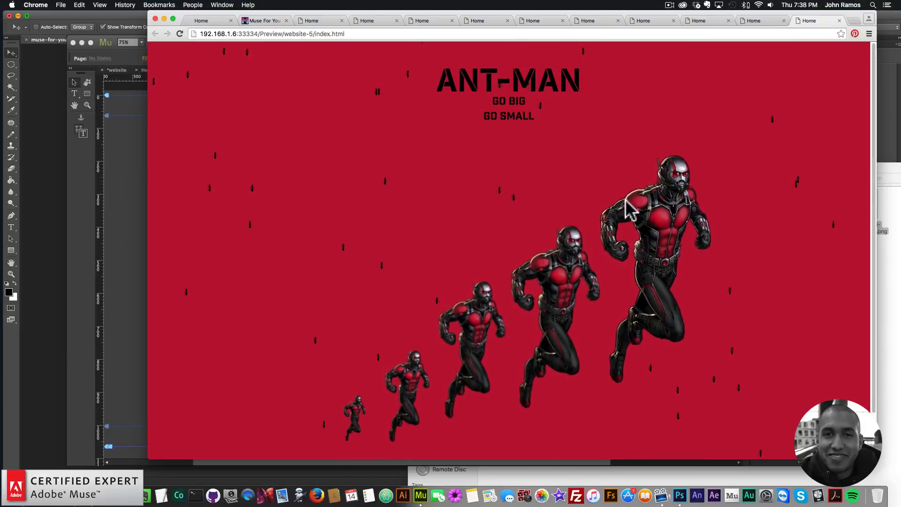
click(142, 173)
Reopen the particles widget options and set the number of particles to 10
click(596, 125)
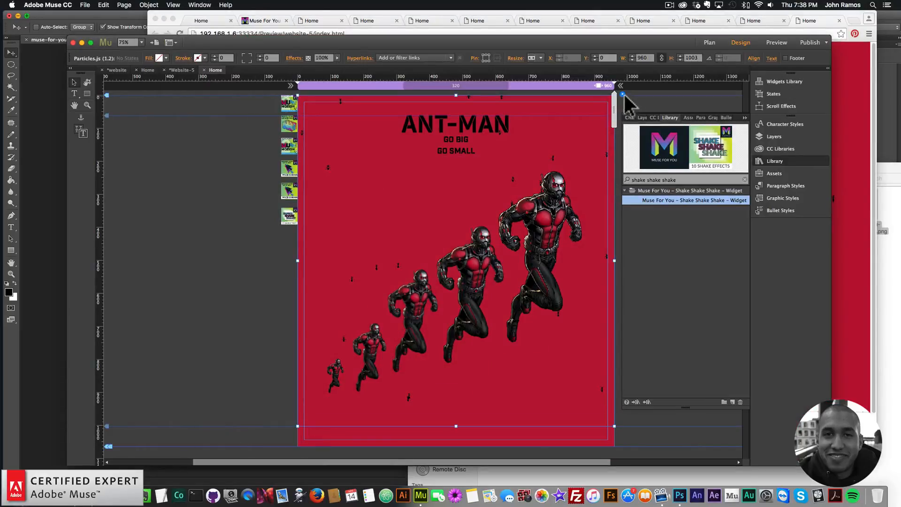
click(622, 94)
click(651, 221)
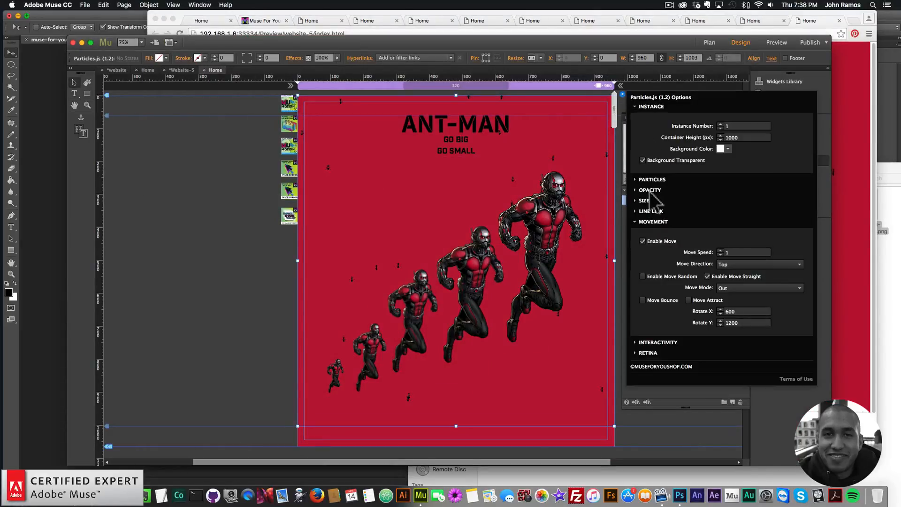
click(652, 180)
click(741, 155)
text(10)
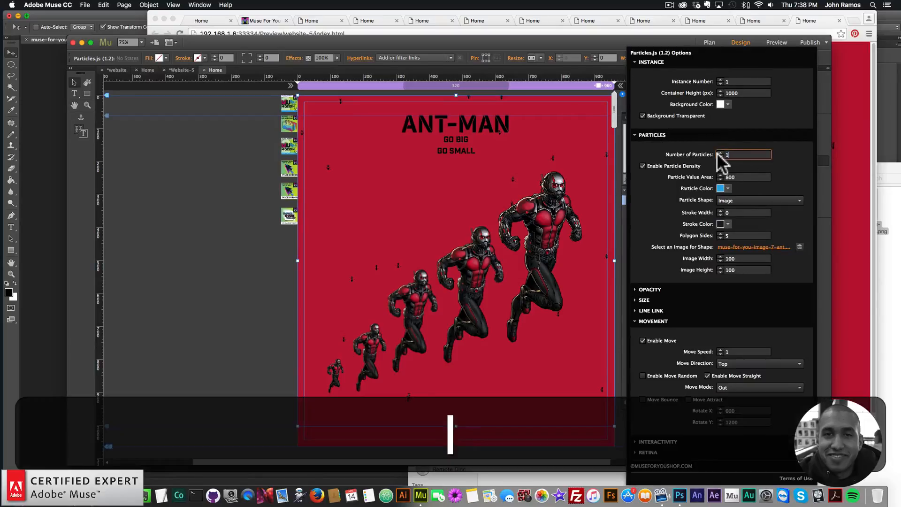
key(Return)
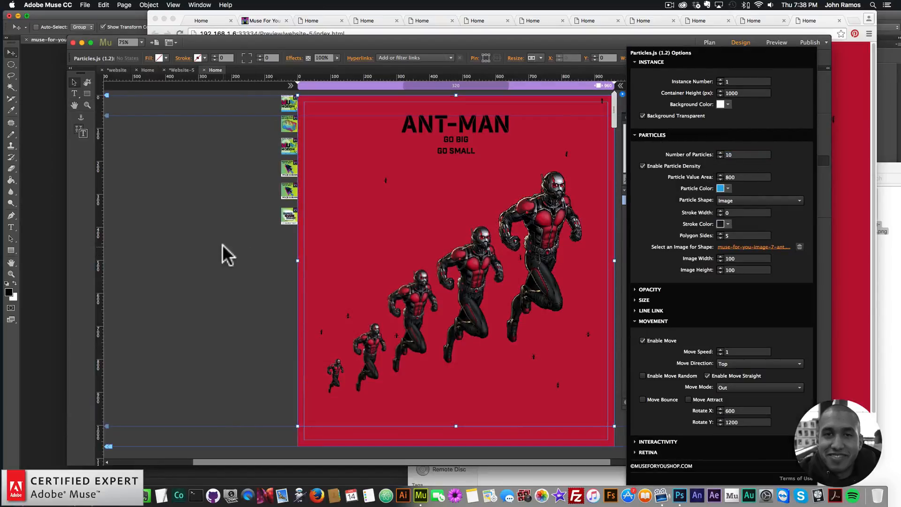
Preview the page in the browser again to check the reduced particles
click(85, 5)
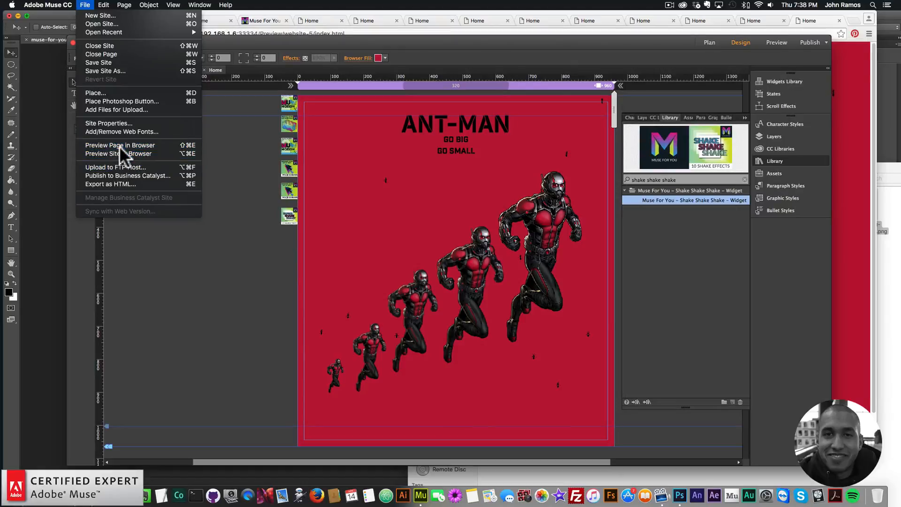
click(119, 145)
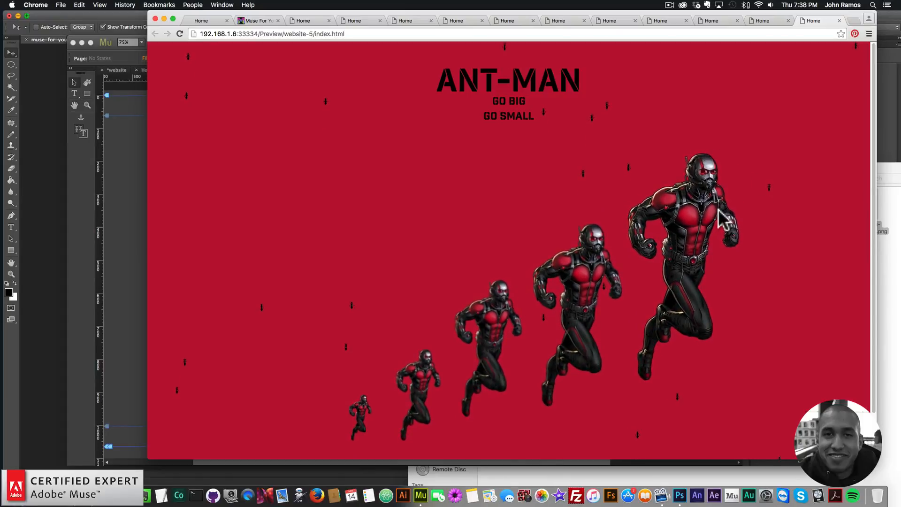
click(140, 218)
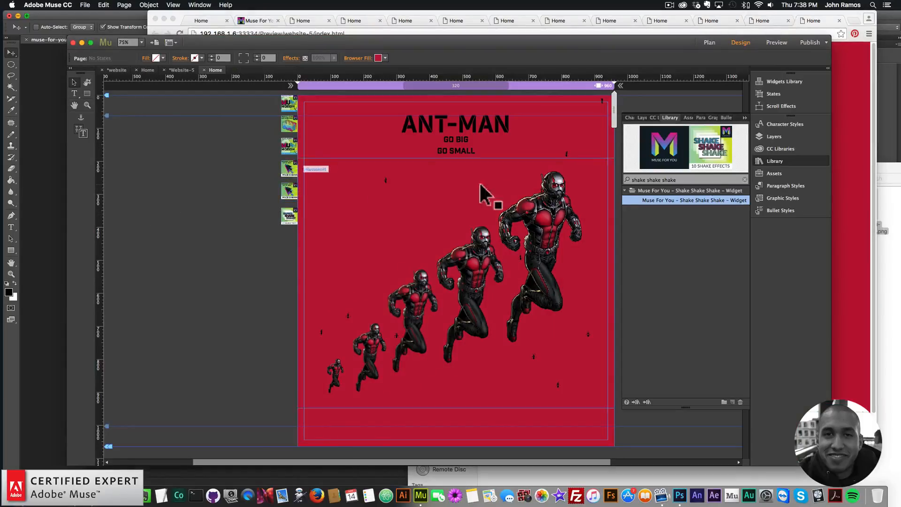
click(845, 184)
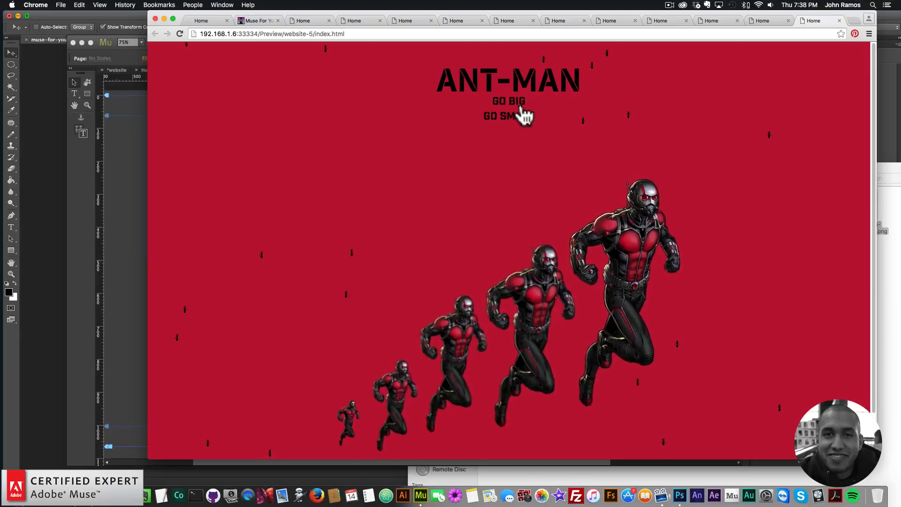
click(141, 175)
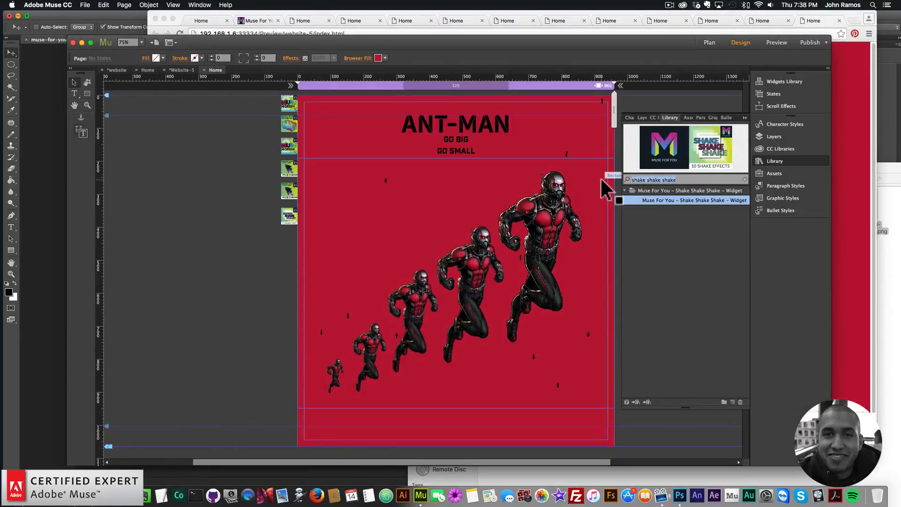
Search the library for font smoother and place the Font Smoother Light widget on the page
text(font so)
key(BackSpace)
text(m)
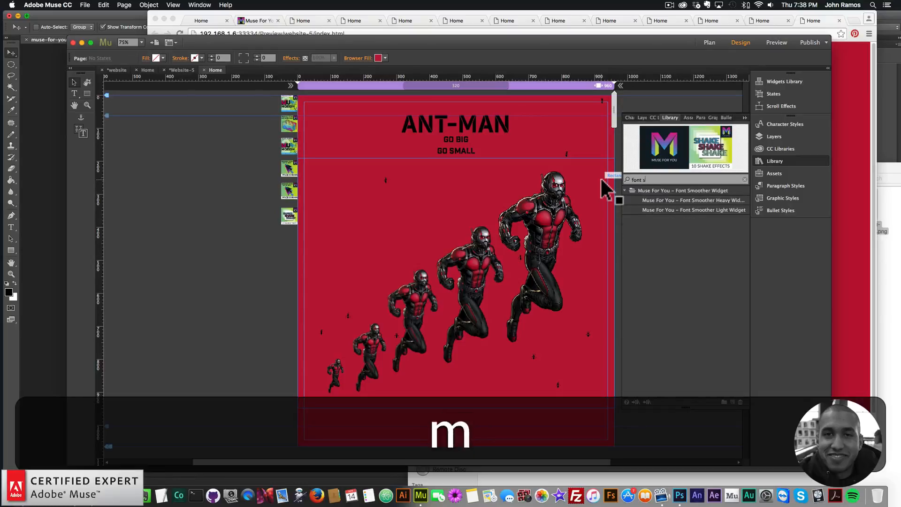
text(oother)
drag(695, 209, 288, 239)
click(261, 221)
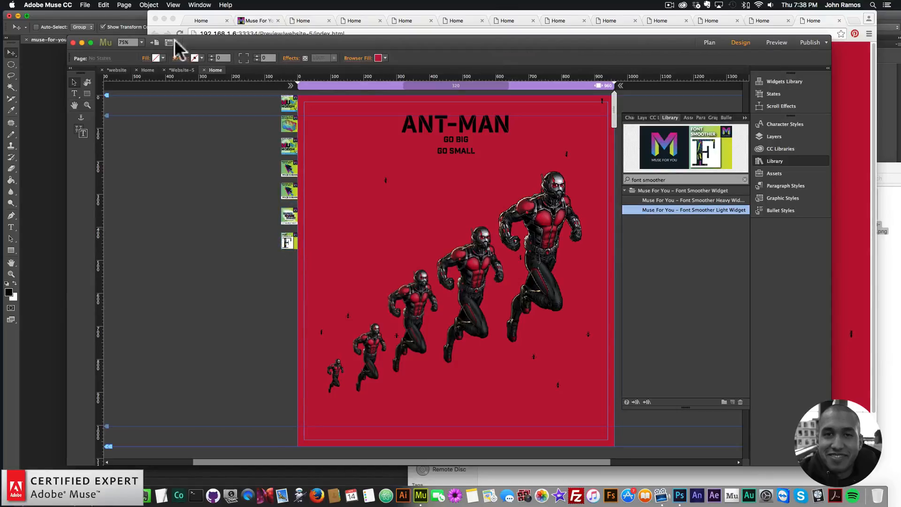
Move the Font Smoother widget slightly lower in the column of widgets beside the page
click(85, 3)
click(130, 154)
drag(286, 236, 287, 243)
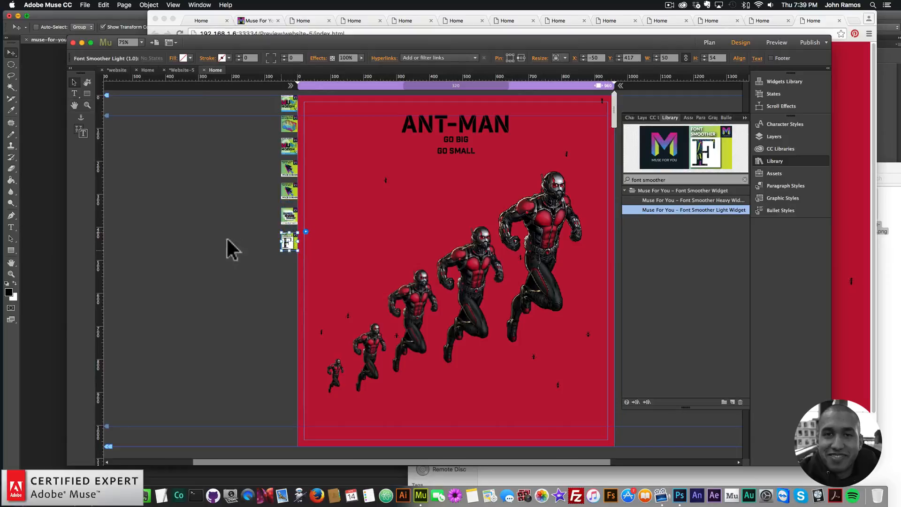
Preview the finished page in the browser
click(231, 247)
click(85, 4)
click(120, 145)
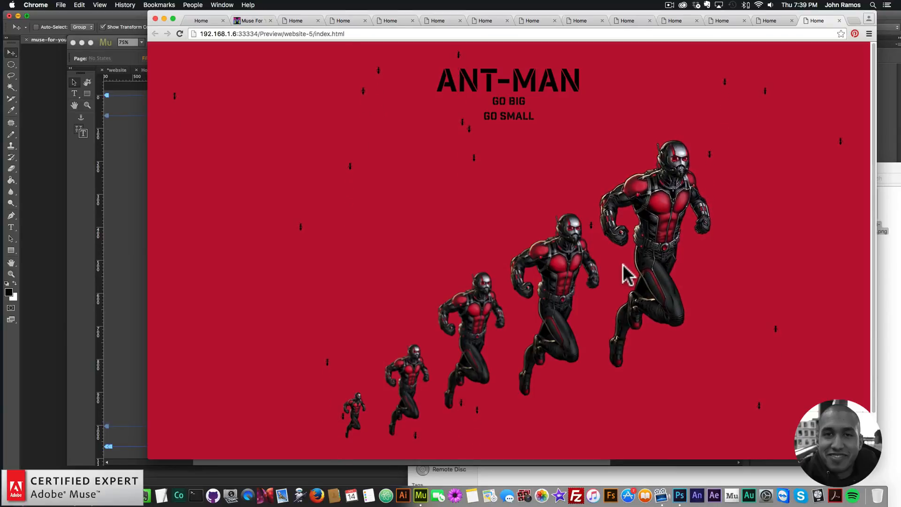
Open a new browser tab and go to museforyoushop.com
click(853, 20)
text(museforyoushop.com)
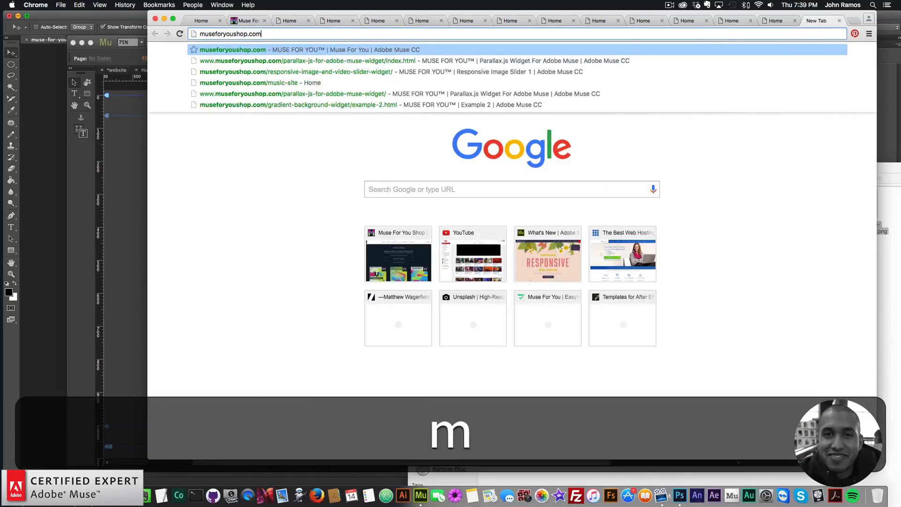
key(Return)
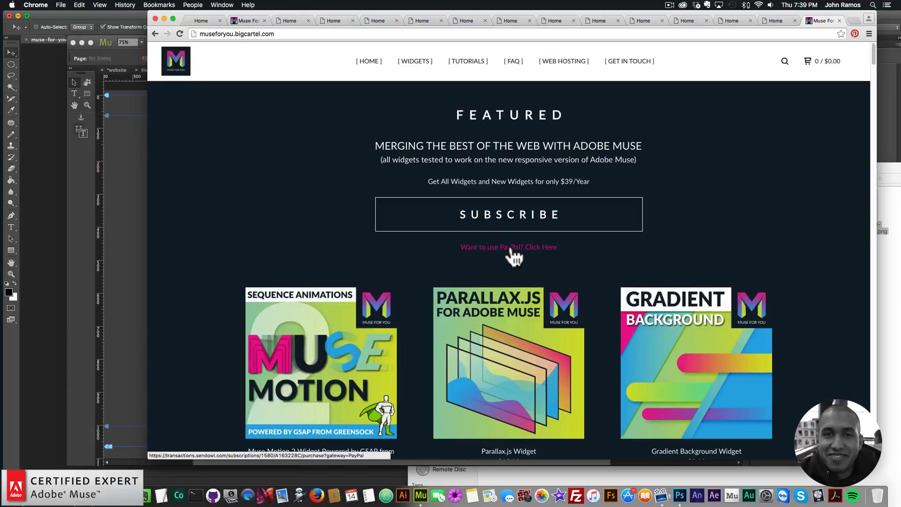
Browse the store's Parallax.js widget page and the full widgets product listing
scroll(479, 281, down, 1)
click(498, 297)
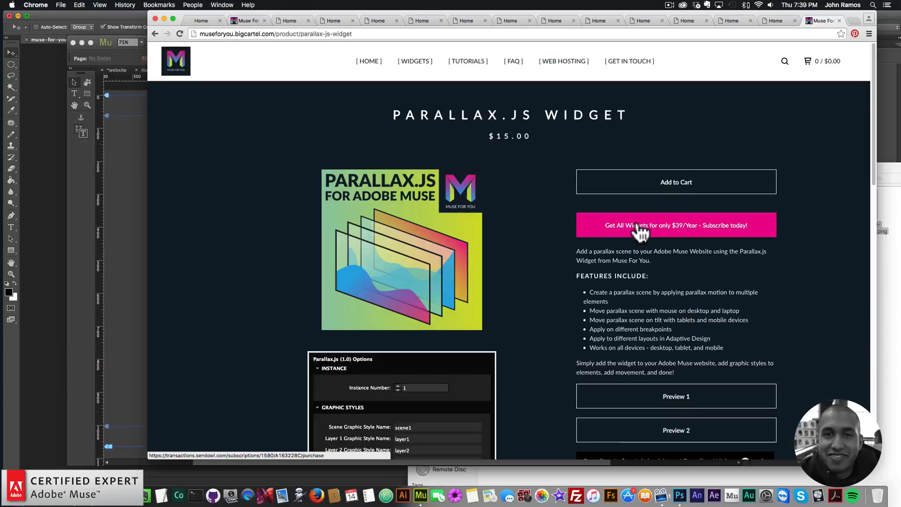
click(417, 63)
scroll(292, 261, down, 5)
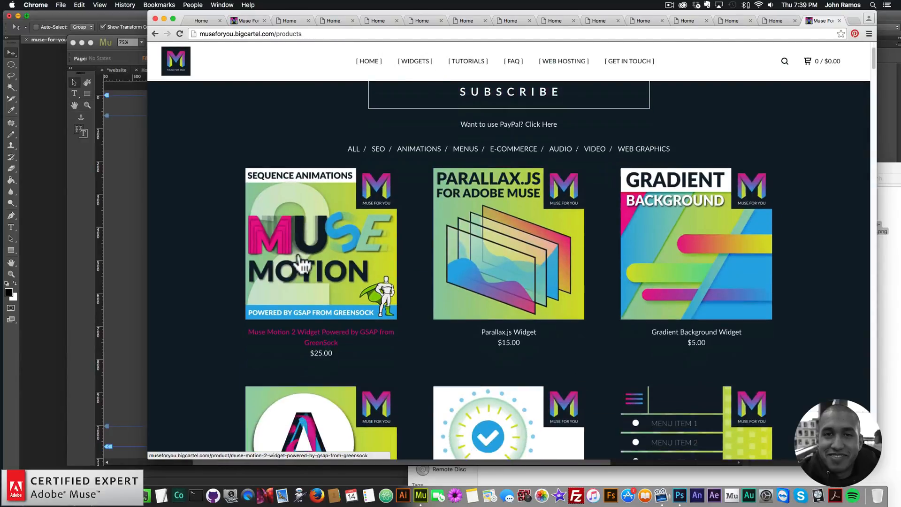
scroll(483, 205, down, 12)
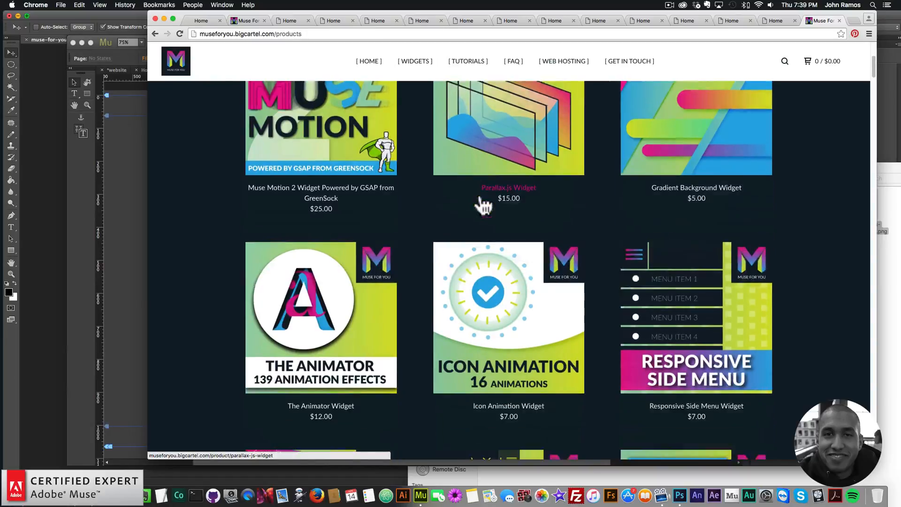
scroll(323, 258, down, 15)
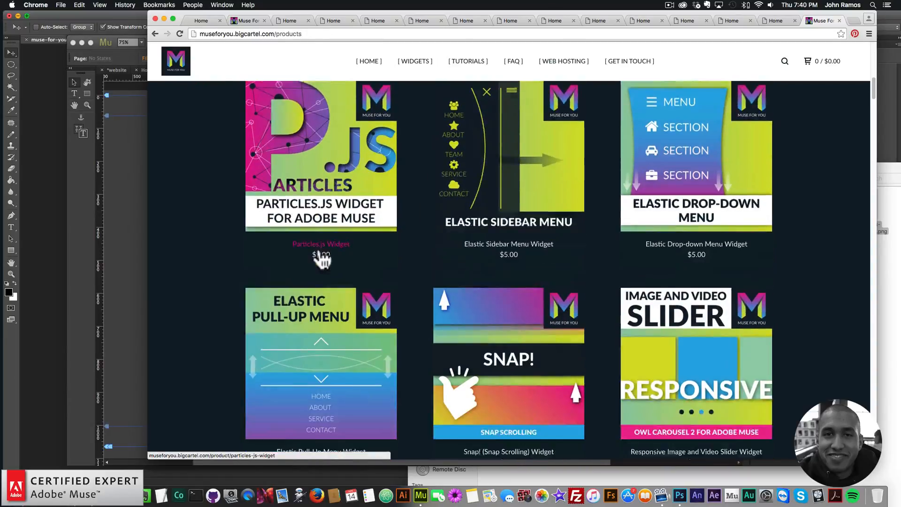
scroll(699, 331, down, 20)
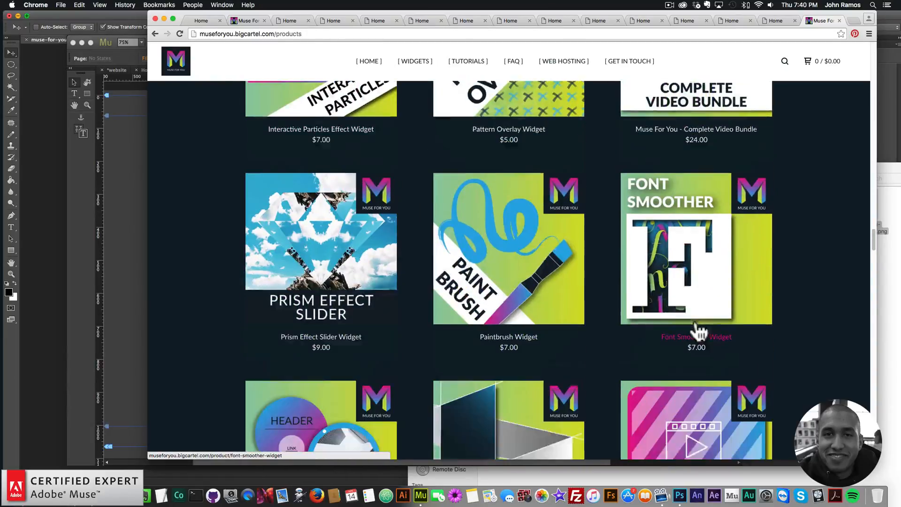
scroll(652, 310, down, 6)
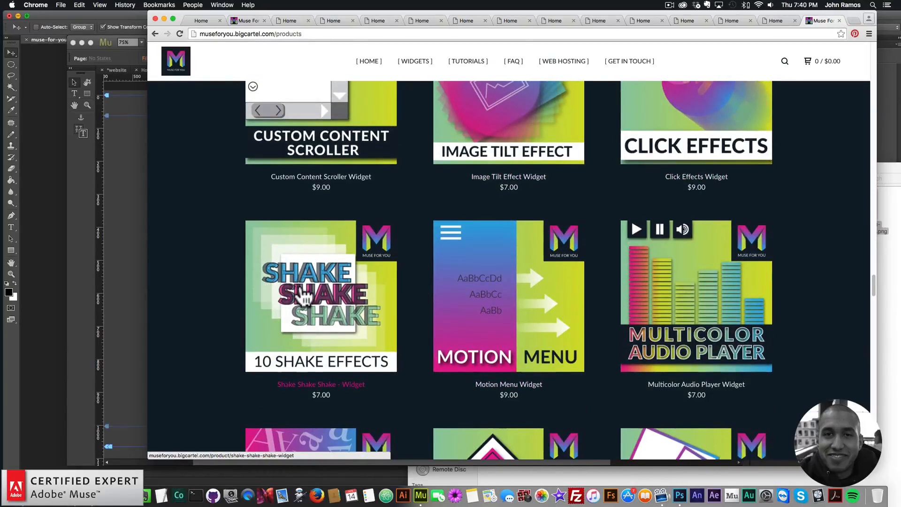
scroll(296, 296, down, 13)
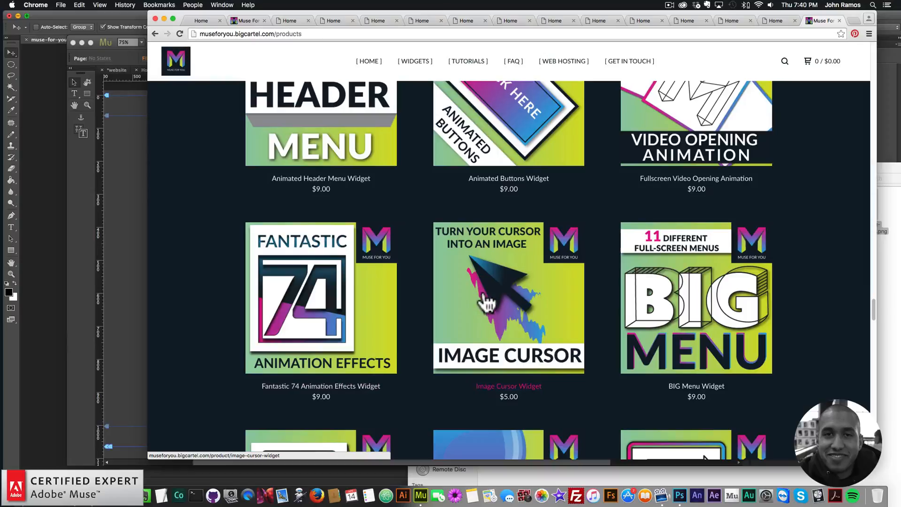
scroll(784, 292, up, 20)
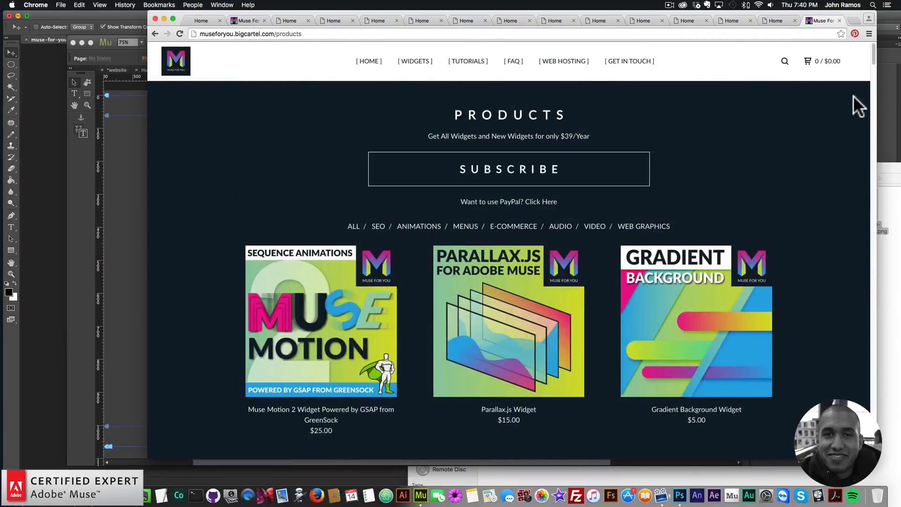